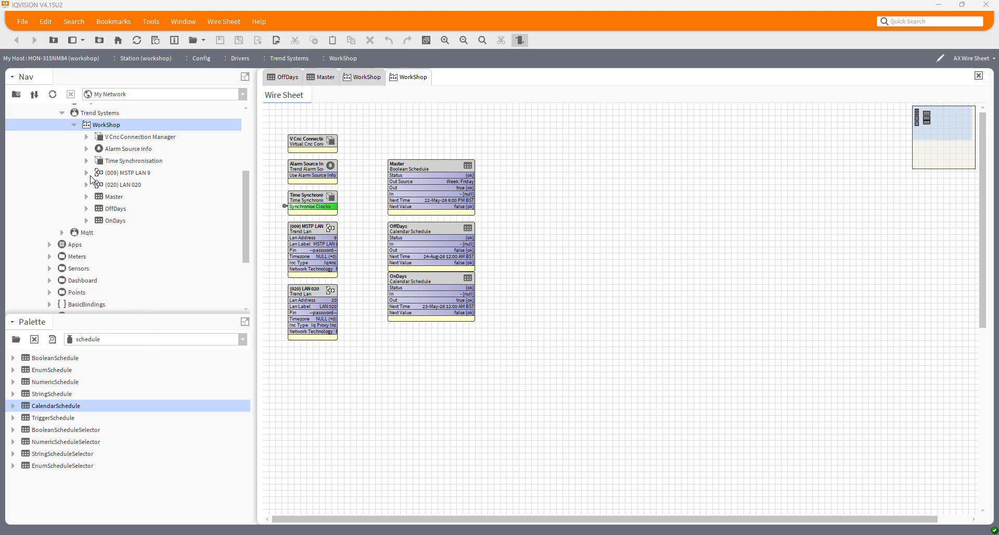
Step: Expand the MSTP LAN 9 and LAN 020 networks under WorkShop and show the WorkShop overview graphic
left_click(87, 174)
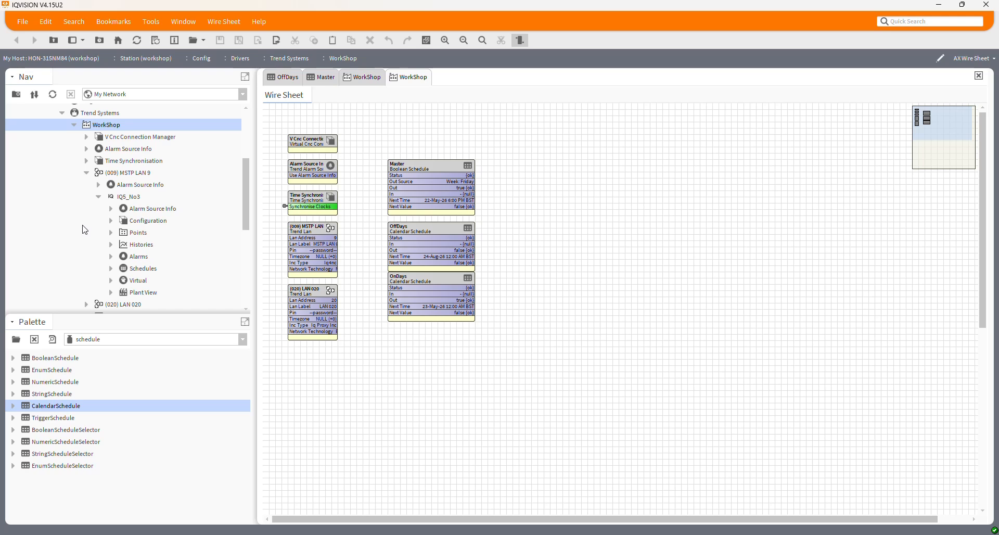
scroll(78, 239, "down", 2)
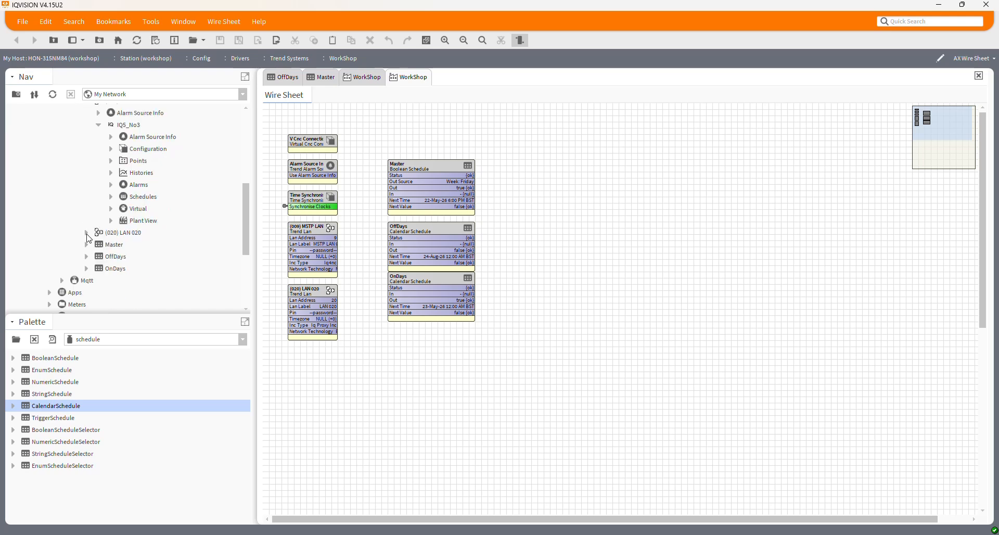
left_click(87, 233)
scroll(88, 238, "up", 1)
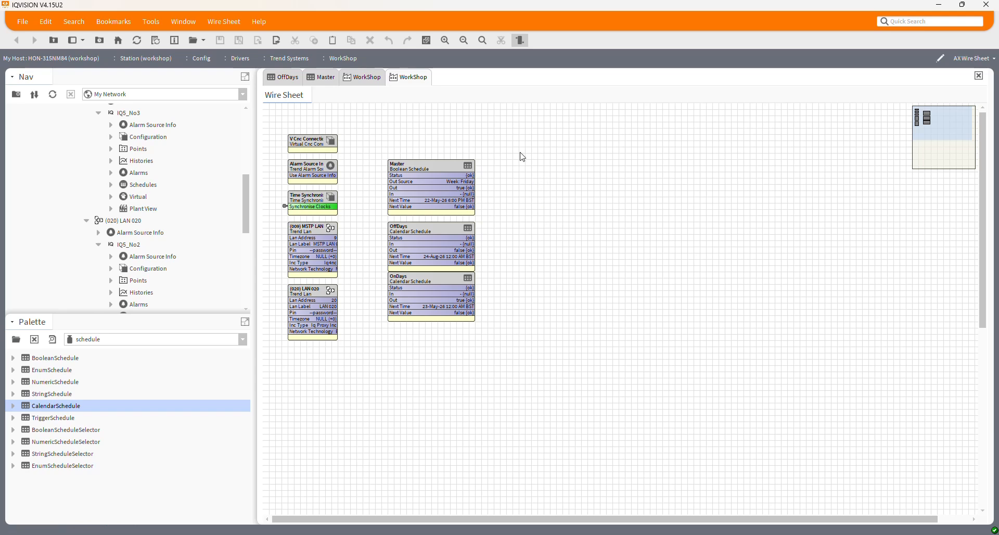
left_click(369, 79)
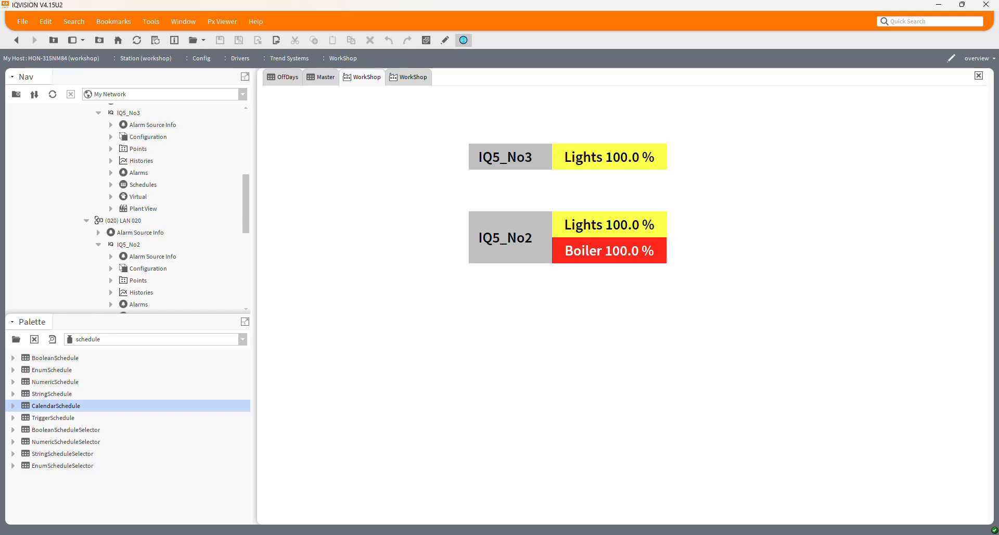
Step: Switch to SET in the virtual machine and put the L020n021.IQ strategy online
key("alt+Tab")
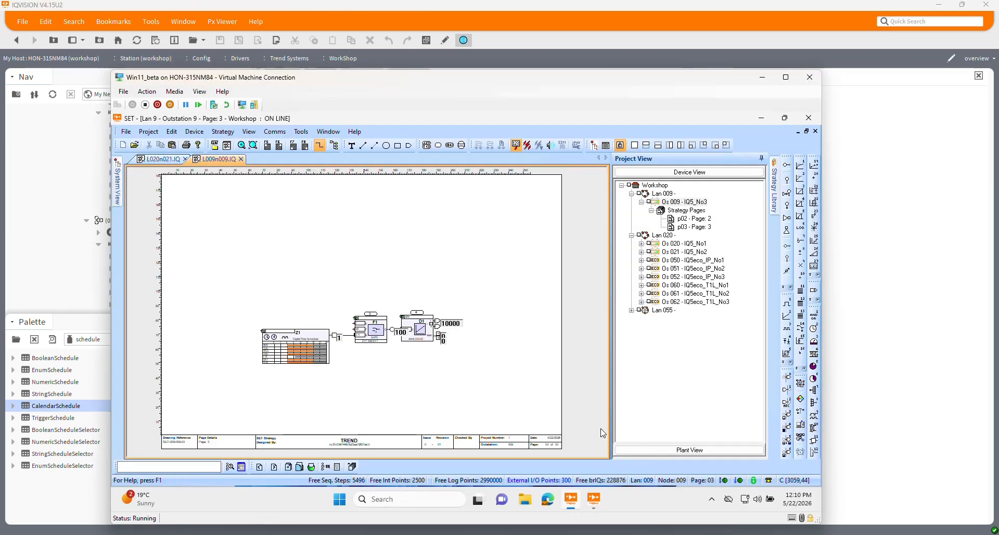
left_click(161, 161)
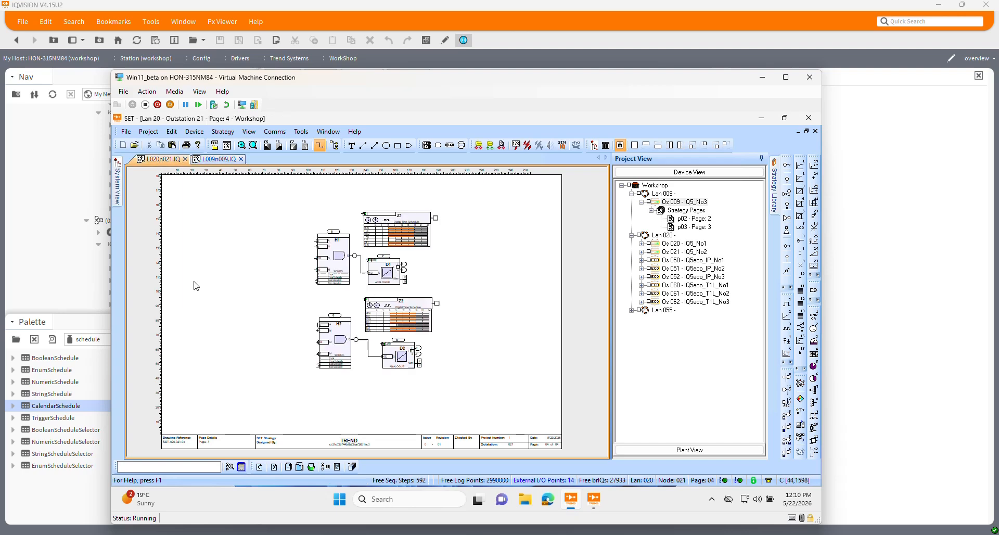
left_click(476, 148)
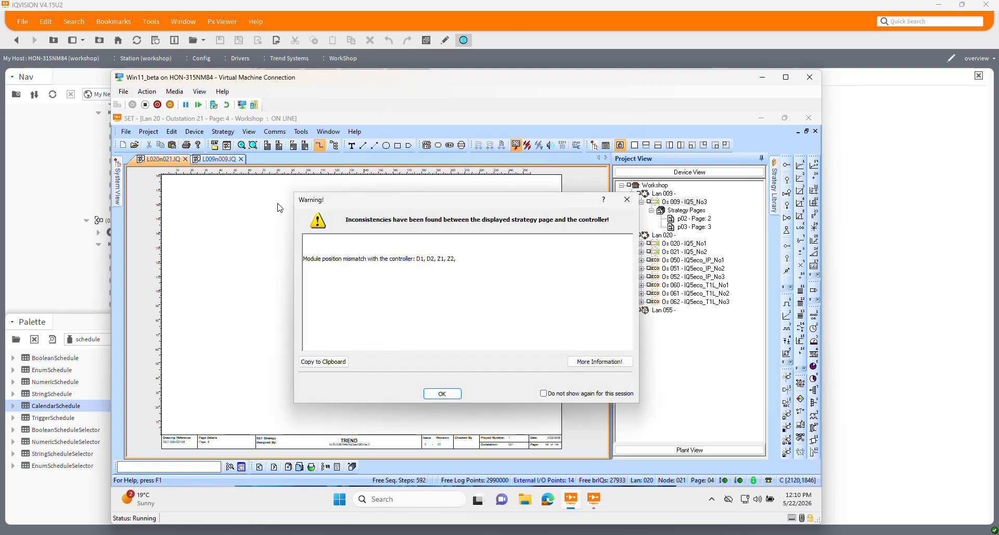
left_click(442, 395)
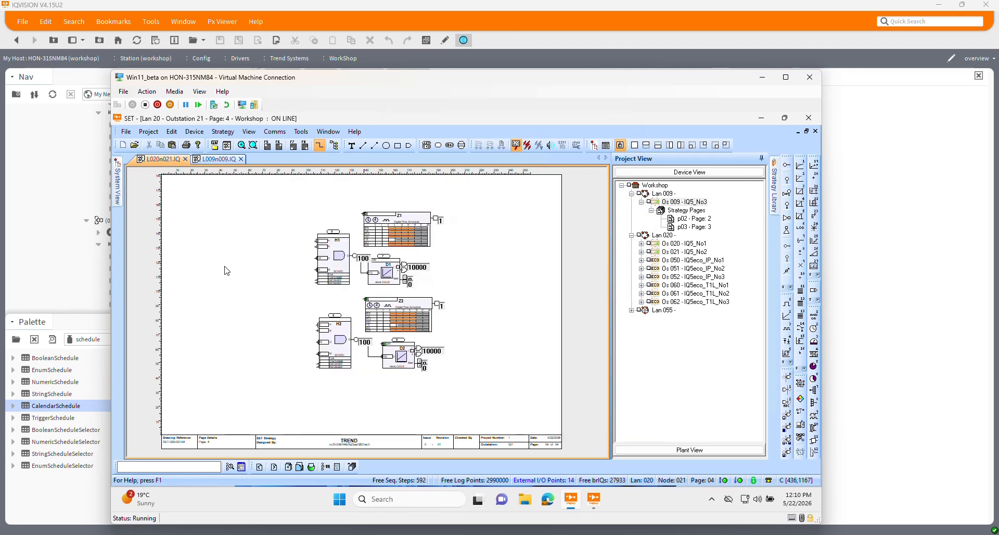
Step: Compare the online L009n009.IQ and L020n021.IQ strategies, examining their time schedule and offset modules, and return to IQVISION
left_click(227, 159)
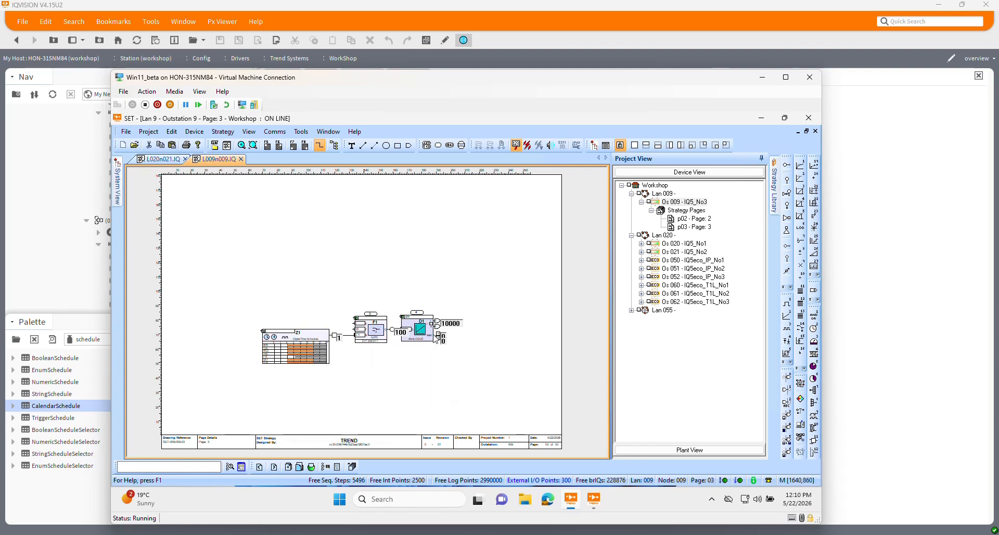
left_click(158, 159)
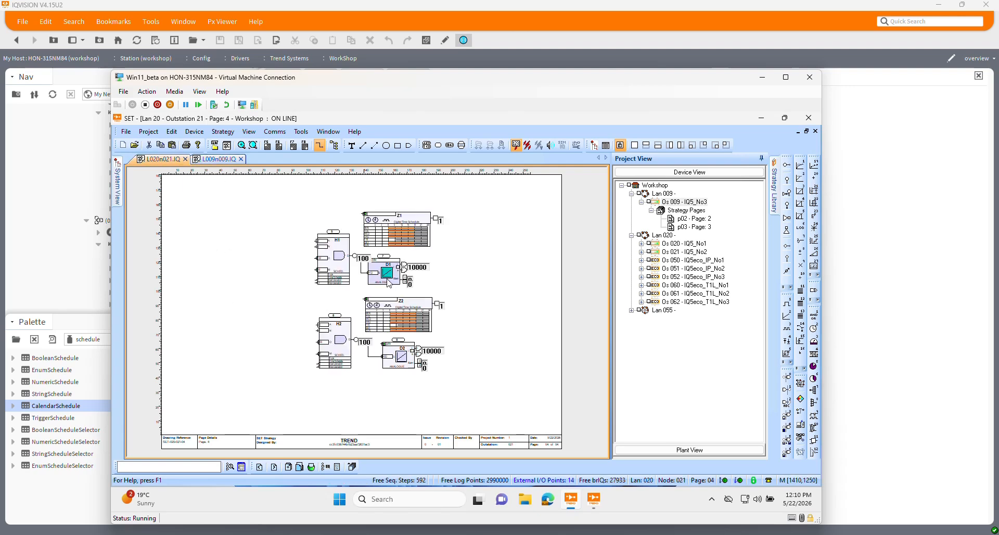
mouse_move(343, 351)
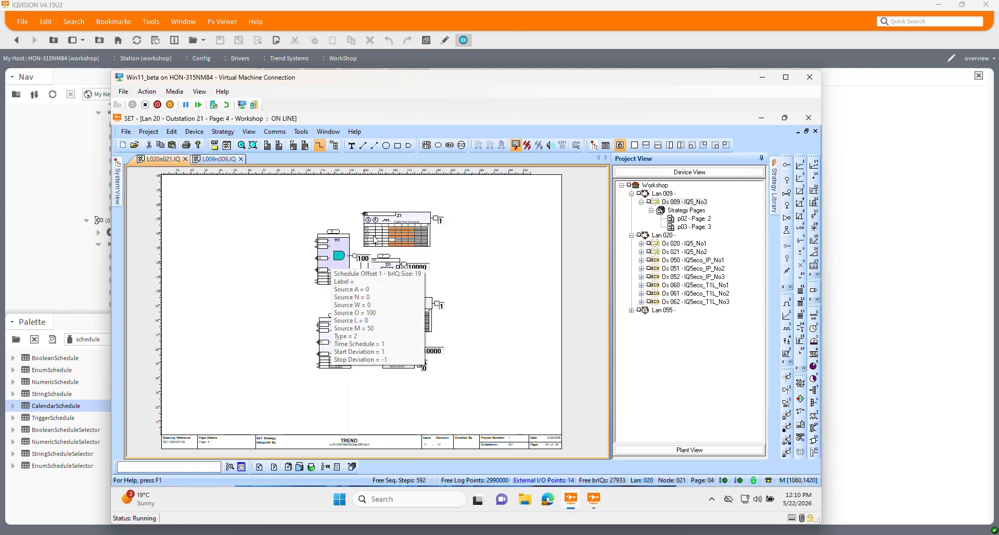
mouse_move(341, 263)
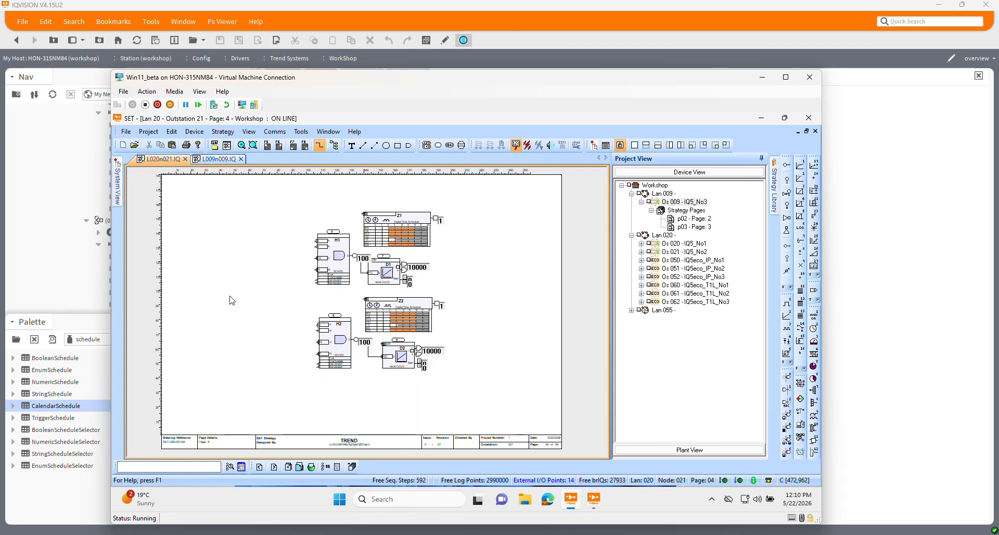
left_click(217, 159)
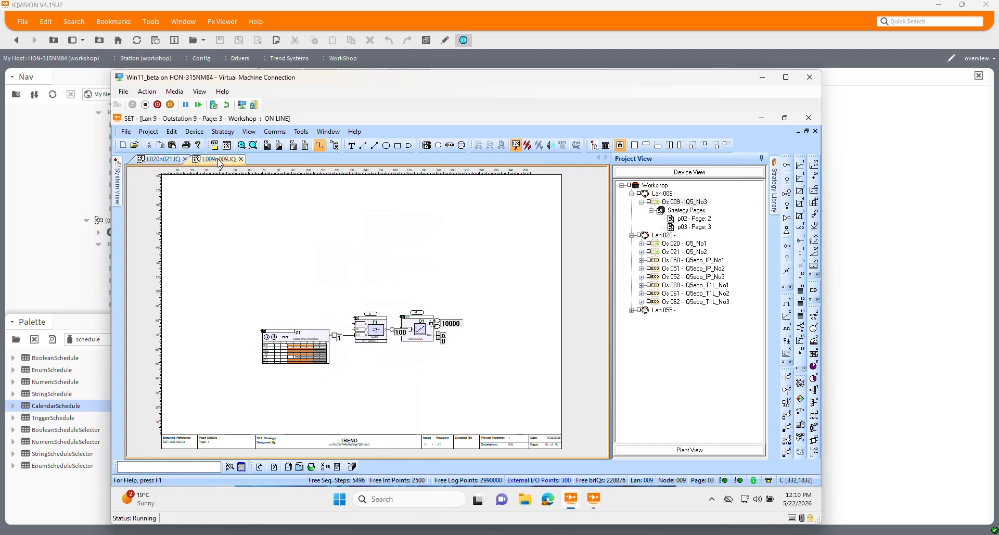
left_click(152, 160)
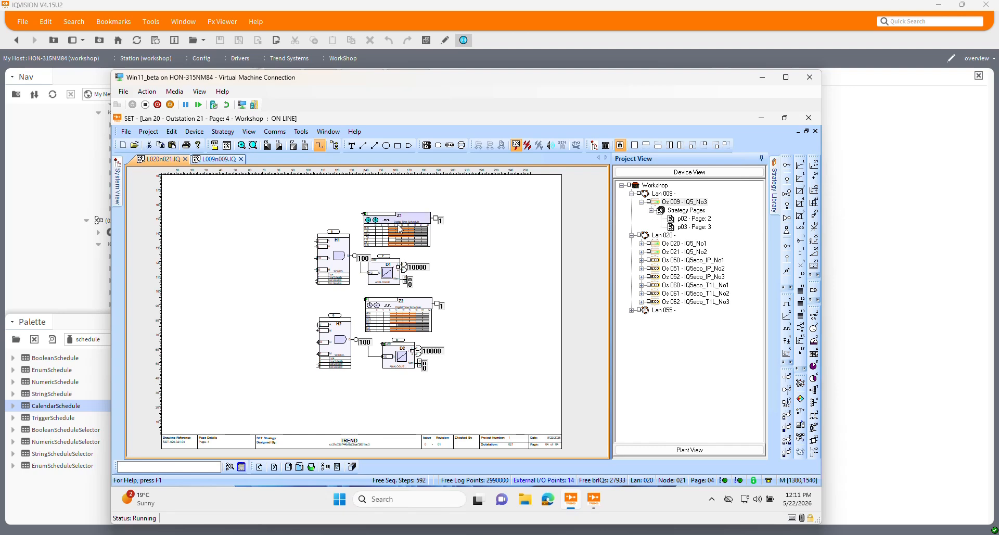
mouse_move(410, 229)
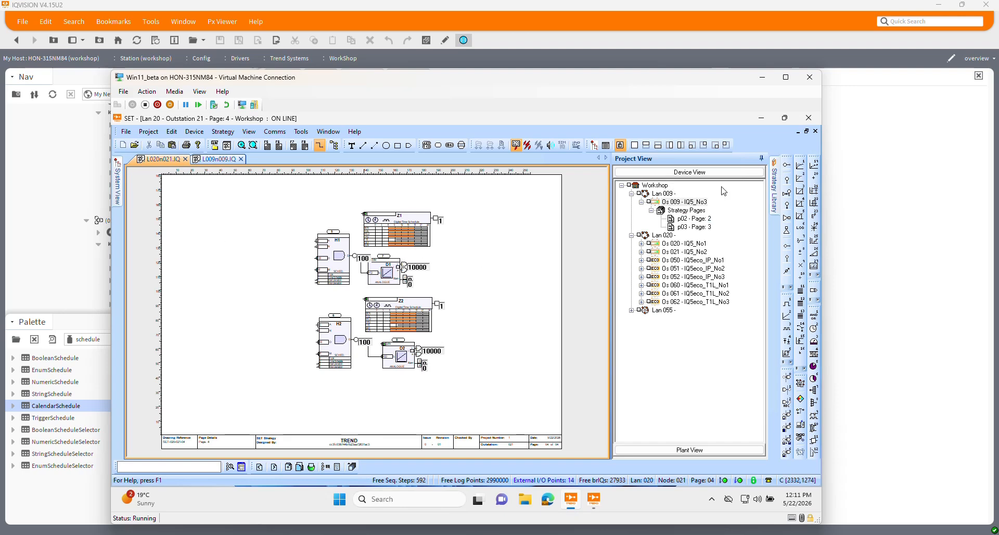
left_click(764, 81)
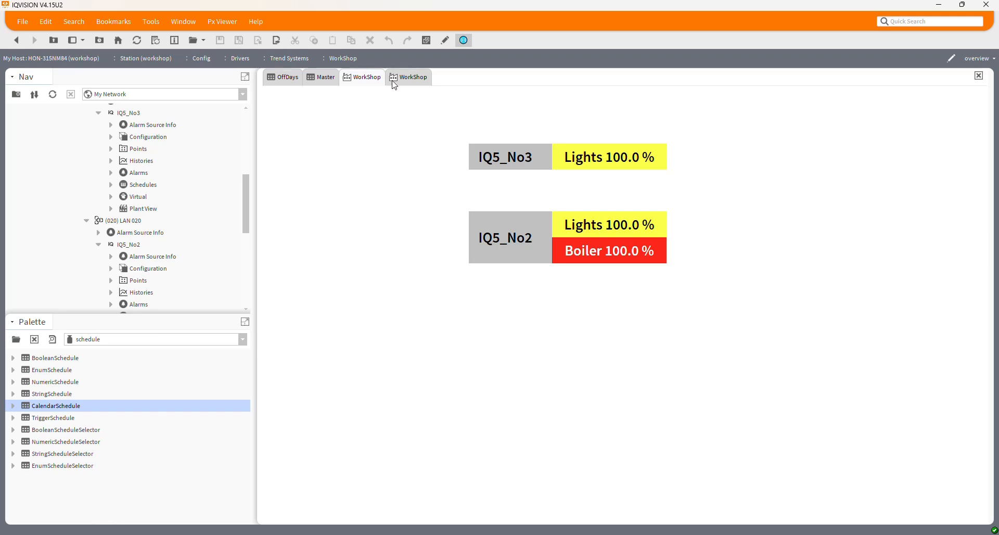
Step: Examine the Master boolean schedule and the OffDays and OnDays calendar schedules on the WorkShop wire sheet
left_click(424, 79)
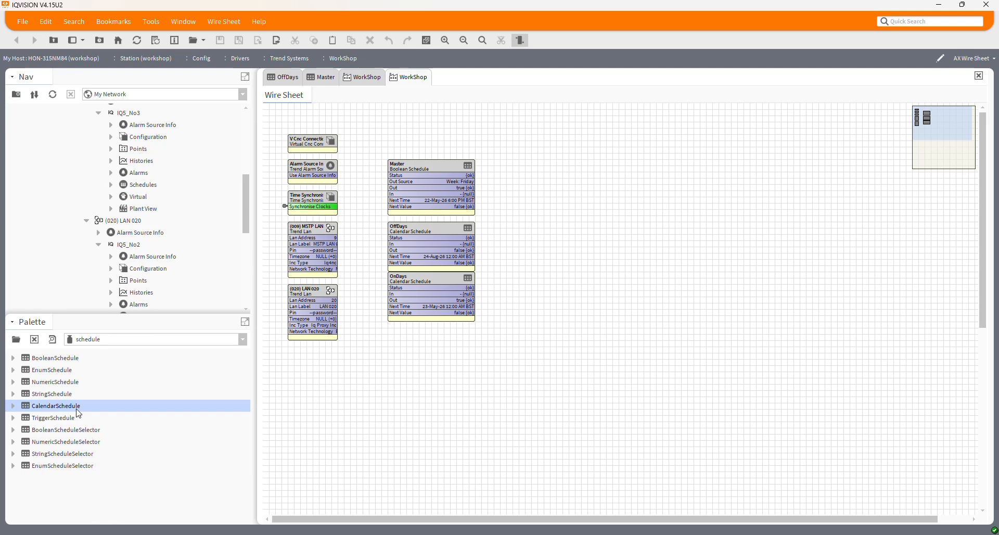
left_click(53, 360)
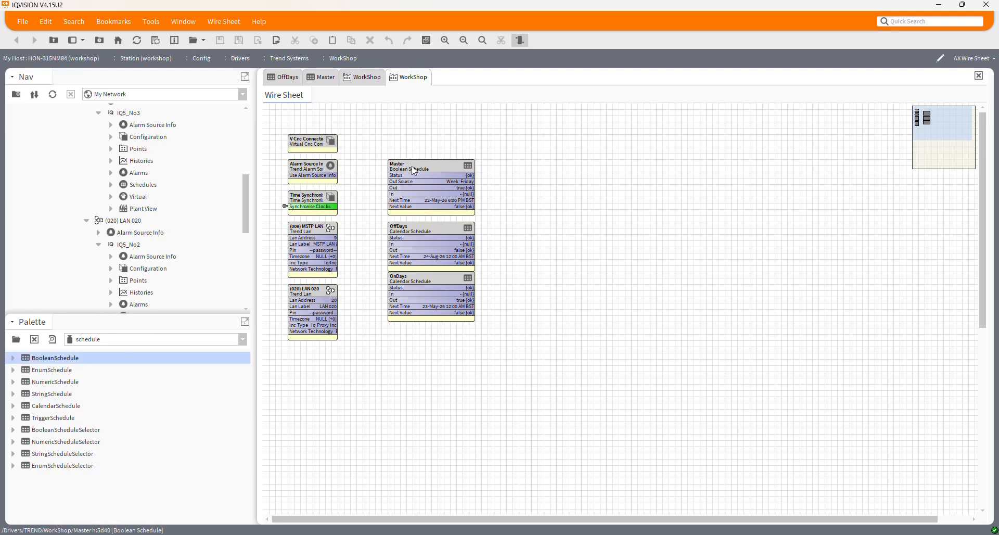
left_click(427, 230)
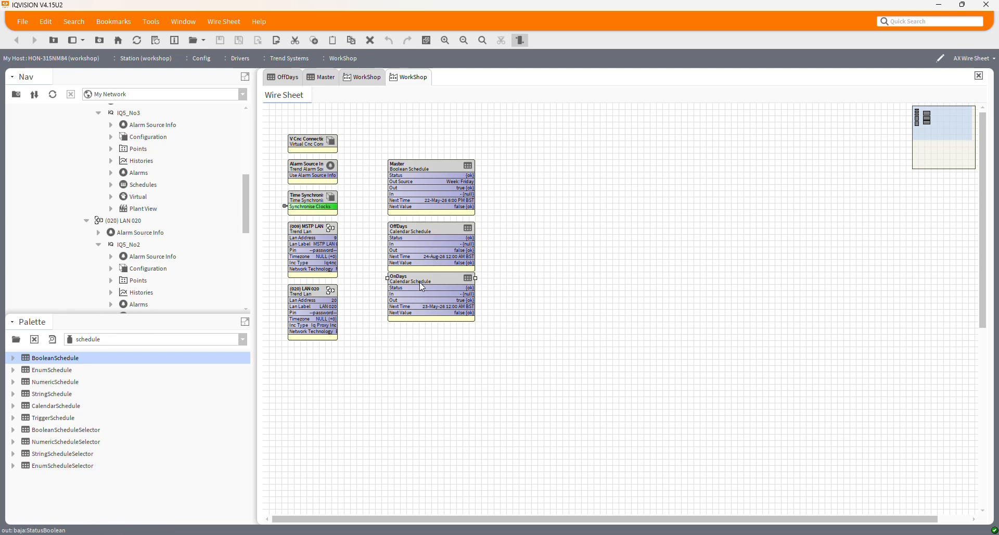
left_click(416, 297)
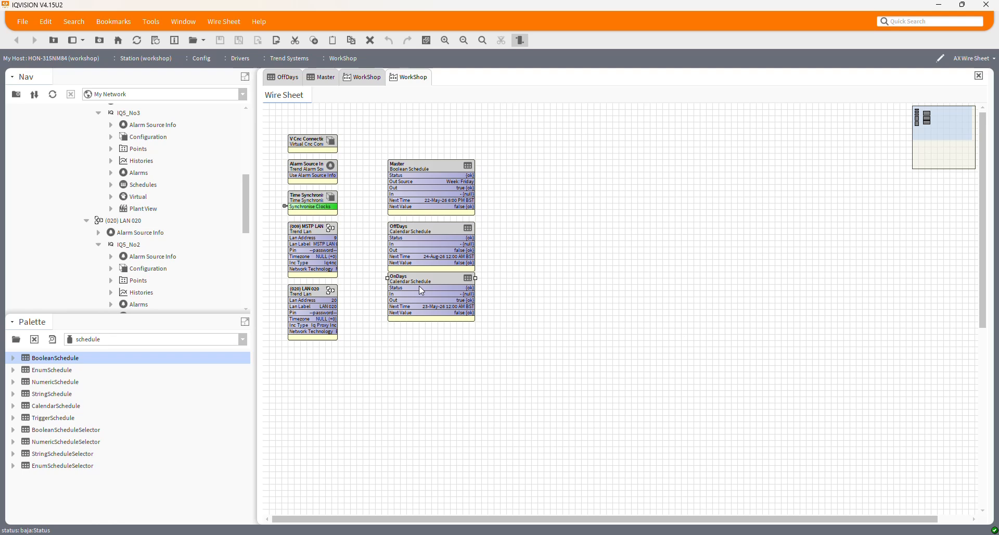
left_click(413, 231)
left_click(404, 308)
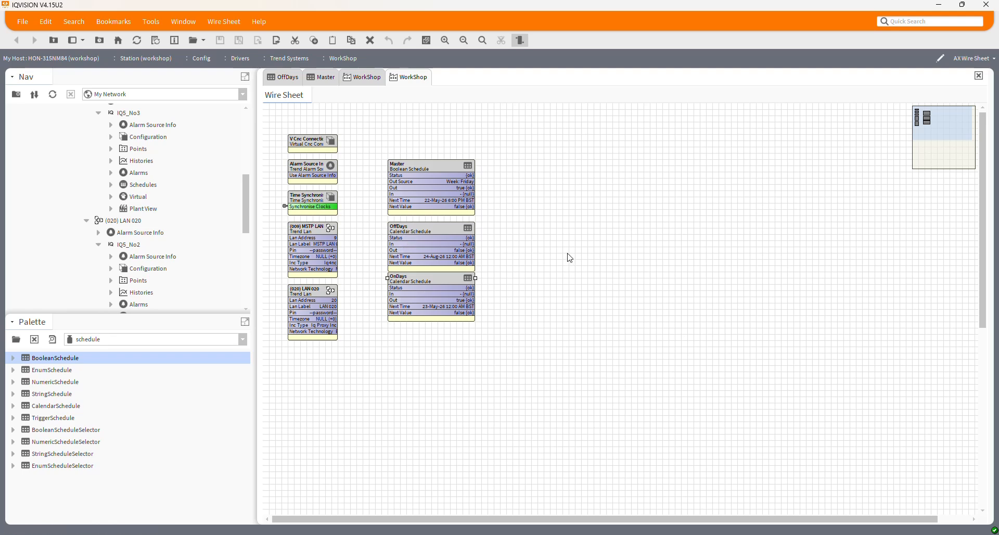
Step: Review the Master schedule's weekly events and special events, and return to the WorkShop overview graphic
double_click(424, 165)
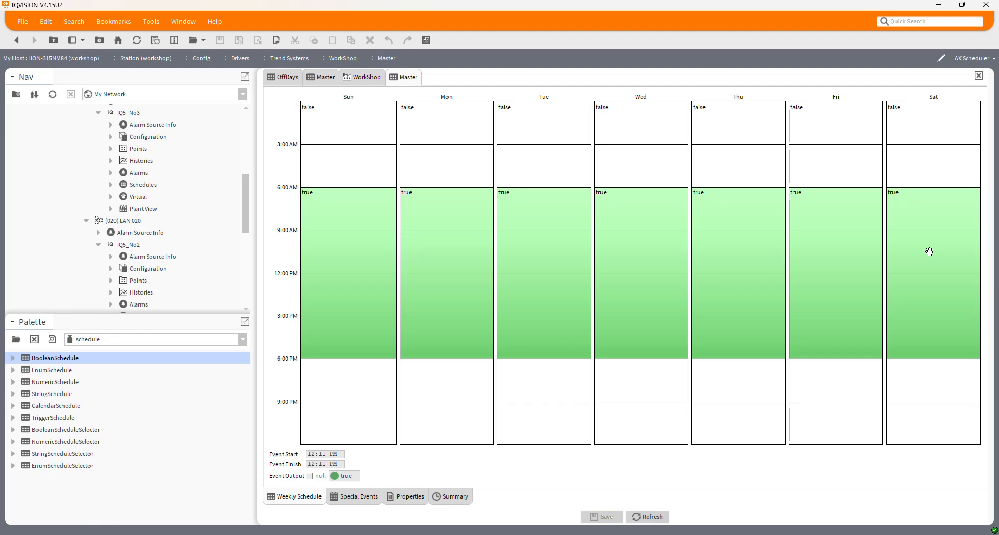
left_click(348, 499)
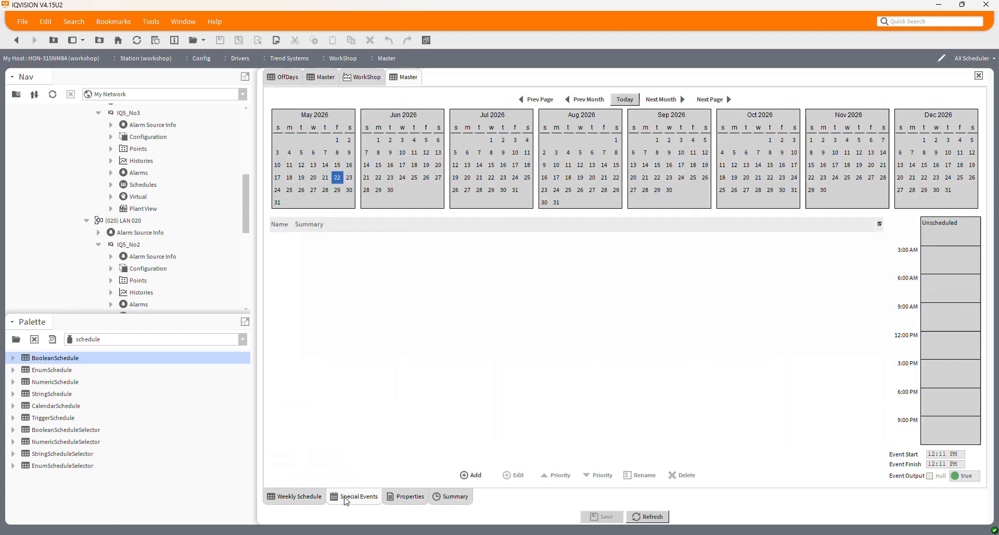
left_click(292, 501)
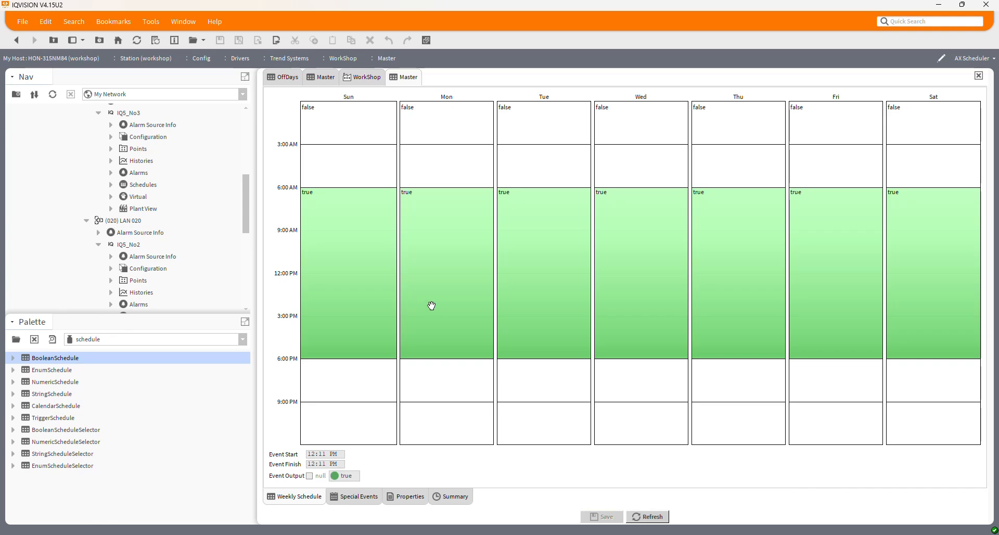
left_click(364, 79)
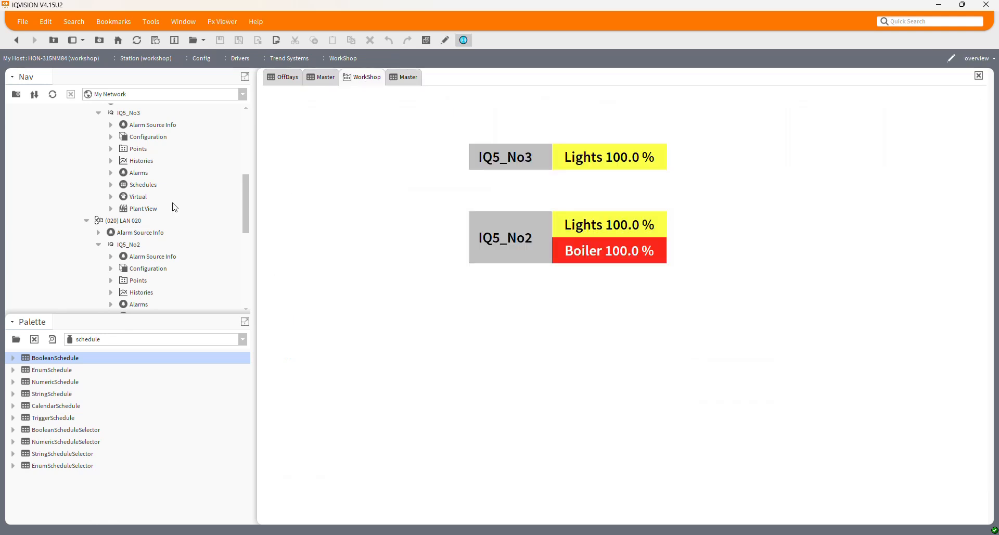
Step: Open the Schedules of IQ5_No3, discover its schedules for import, and select Time Schedule 1
double_click(142, 186)
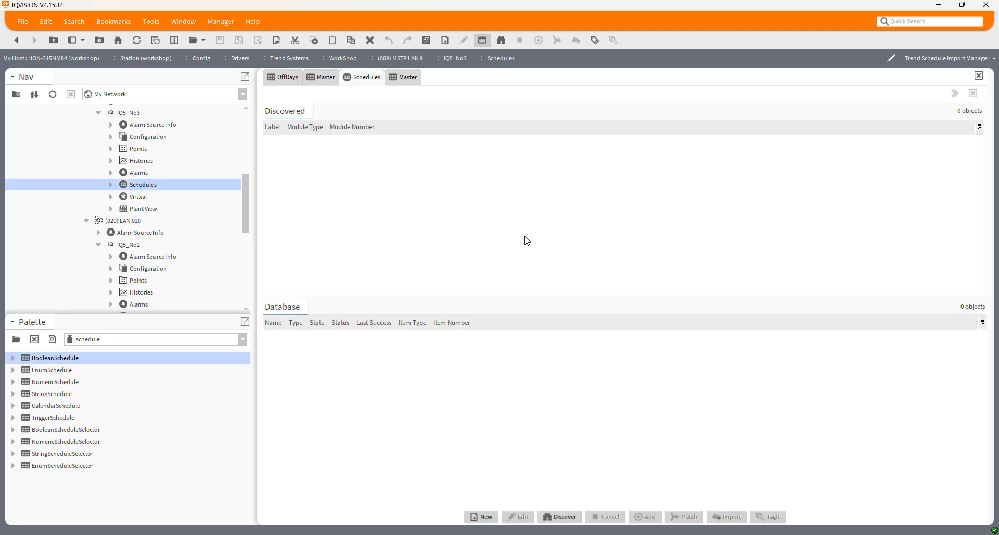
left_click(568, 523)
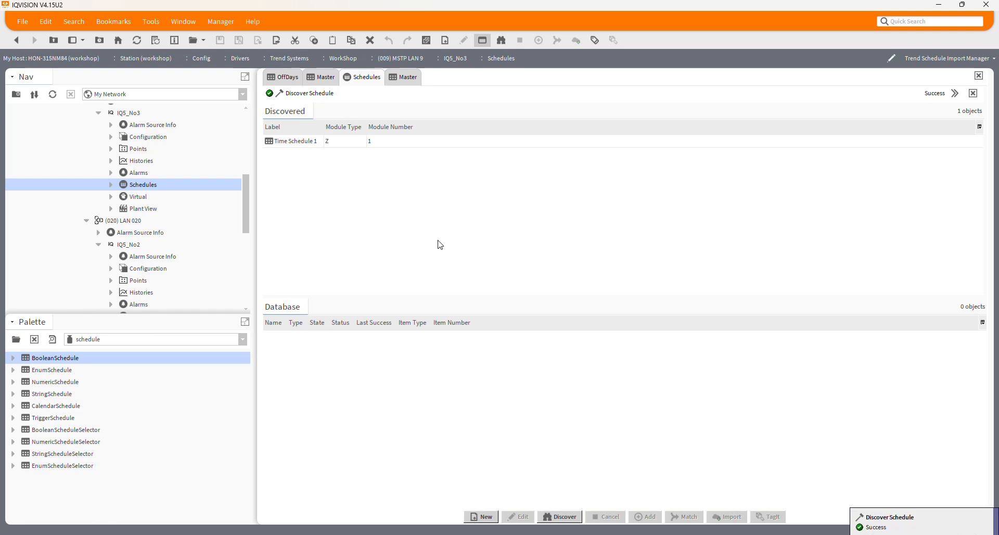
left_click(292, 143)
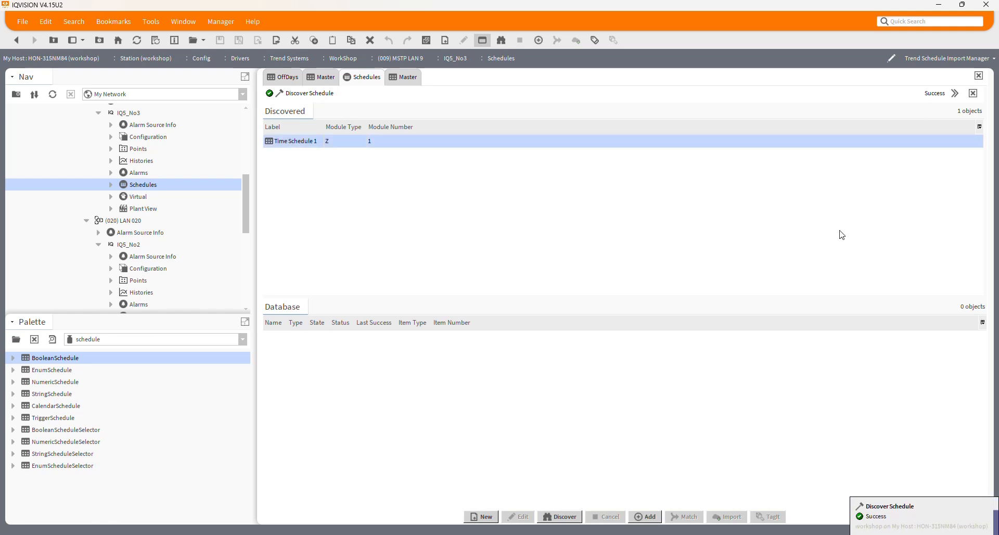
Step: Change IQ5_No3's Schedules to the Trend Schedule Export Manager view and discover its schedules there
left_click(934, 60)
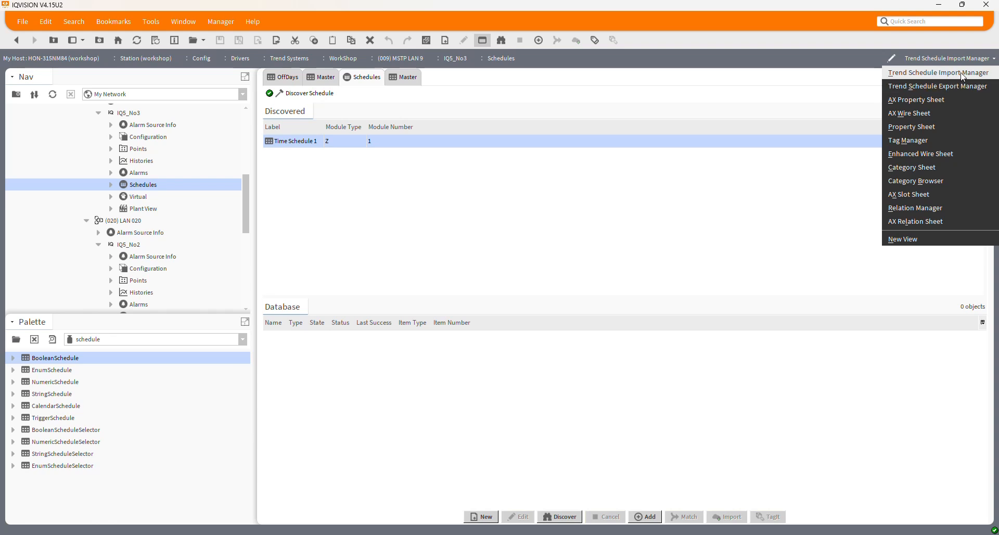
left_click(937, 88)
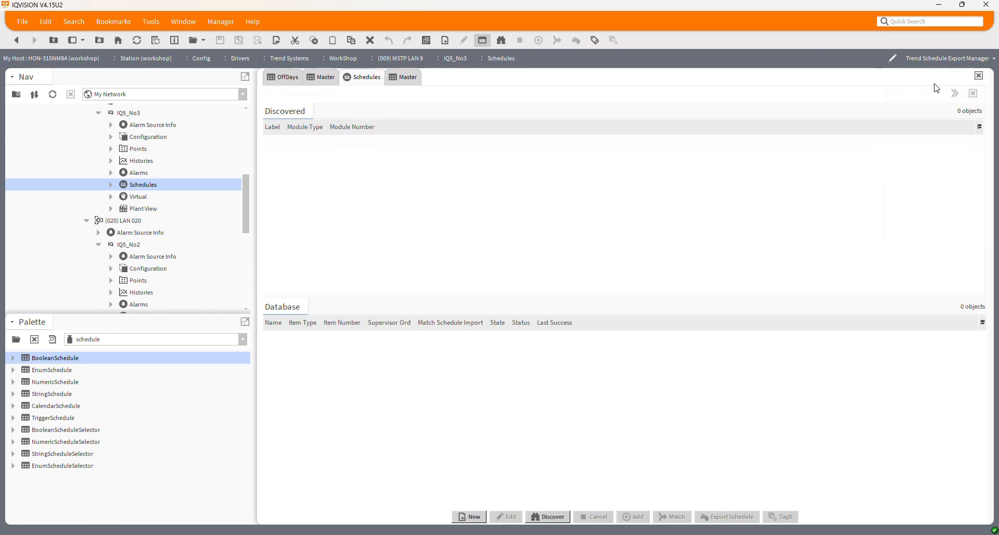
left_click(554, 518)
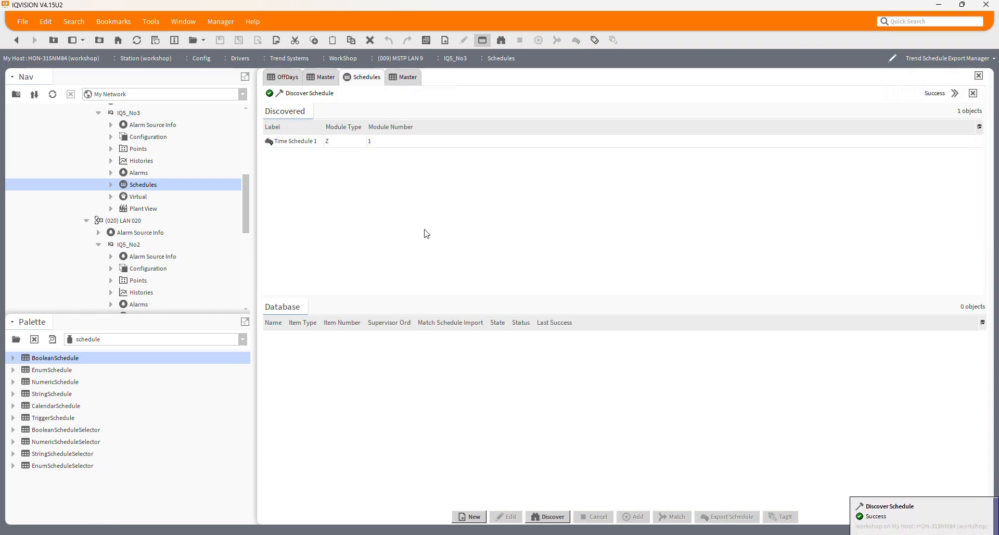
Step: Add the discovered Time Schedule 1 to the export database with its execution time set to Interval
left_click_drag(299, 142, 298, 368)
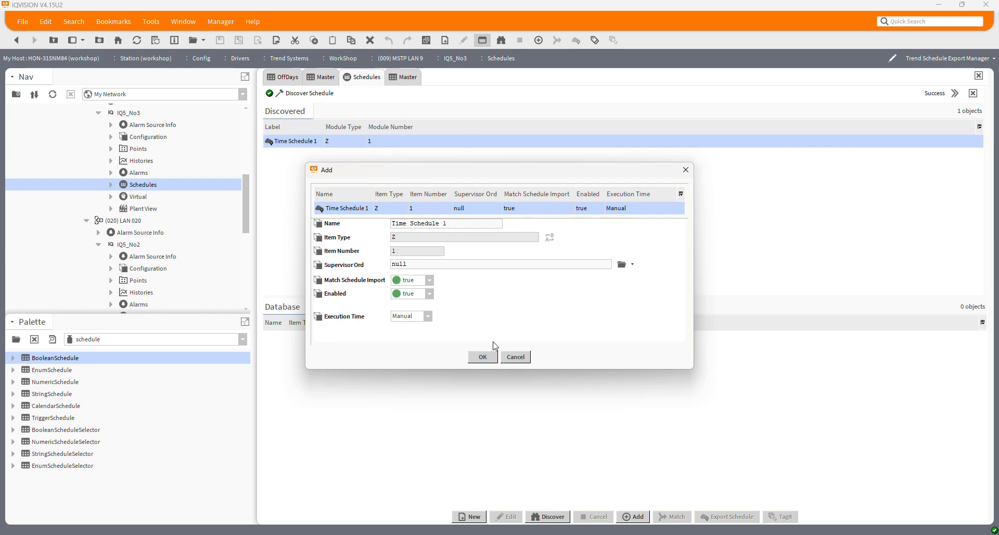
left_click(428, 316)
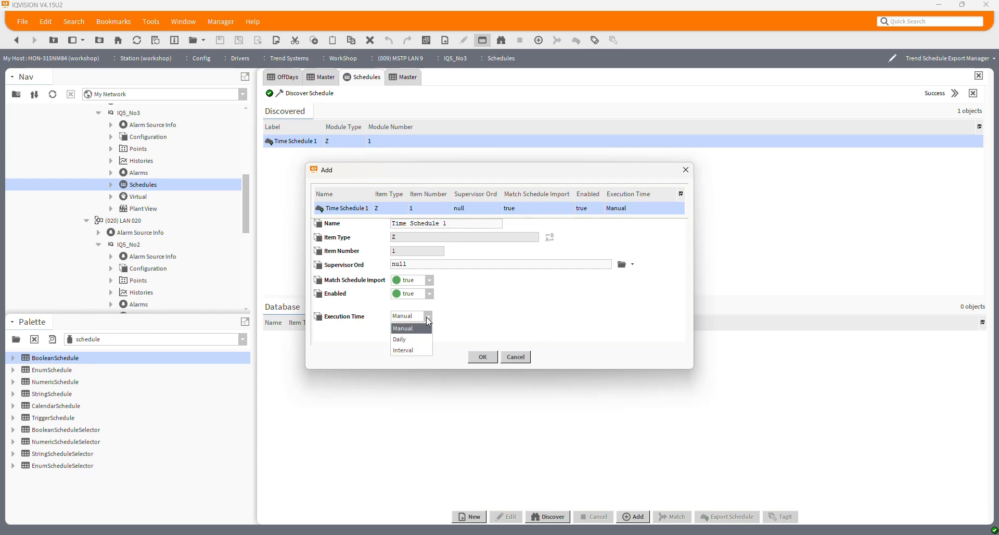
left_click(412, 356)
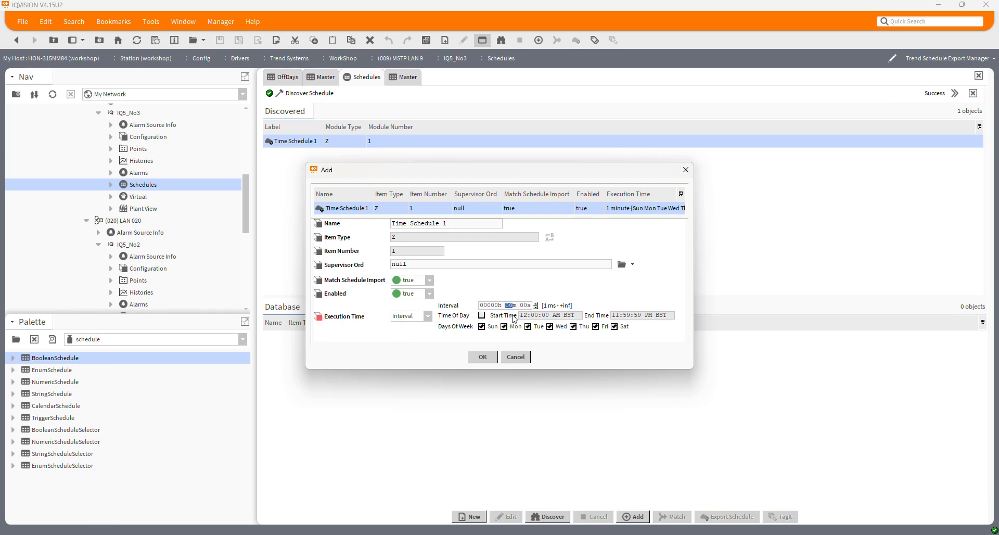
key("Tab")
left_click(483, 358)
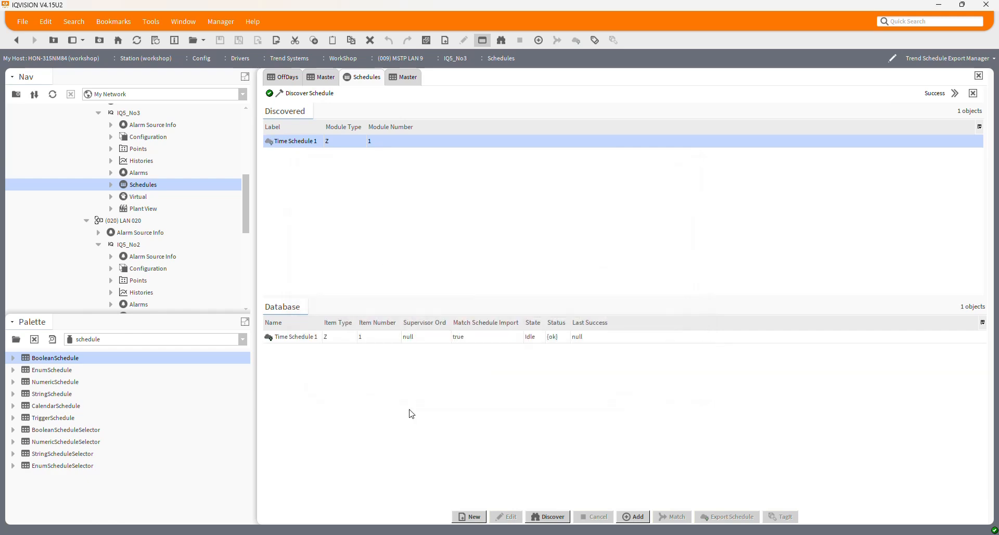
Step: Locate the new Time Schedule 1 under IQ5_No3's Schedules and view the Master schedule's weekly events
left_click(110, 184)
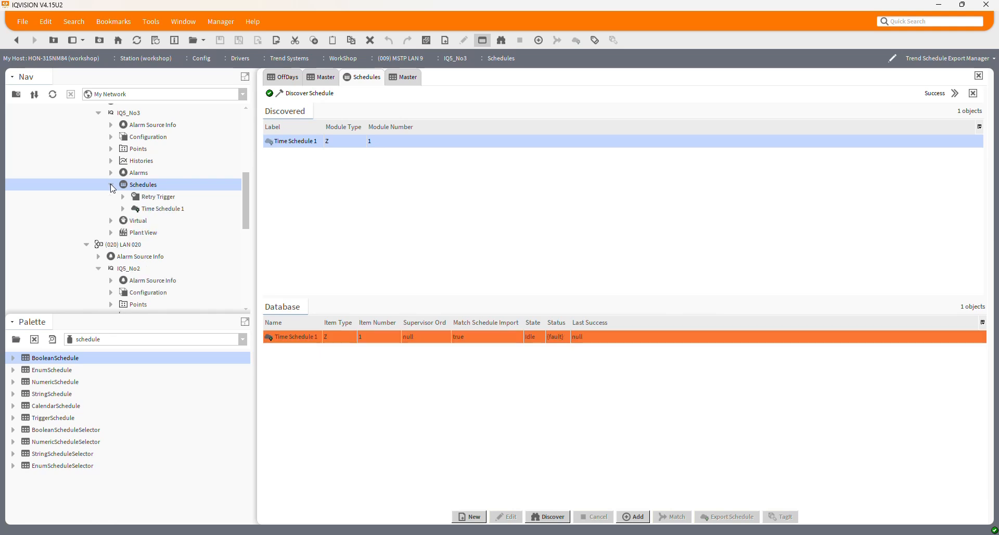
left_click(169, 209)
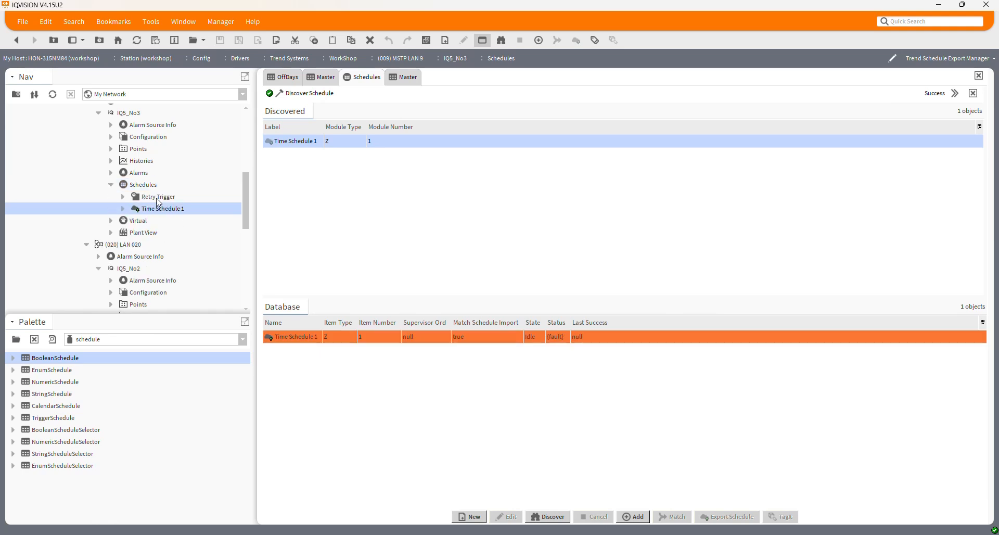
left_click(157, 197)
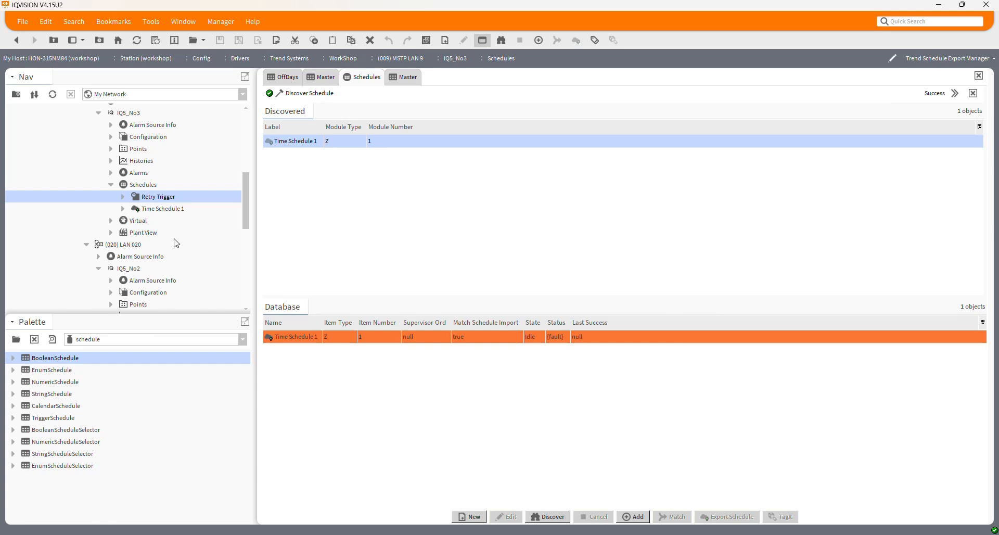
right_click(160, 211)
left_click(147, 210)
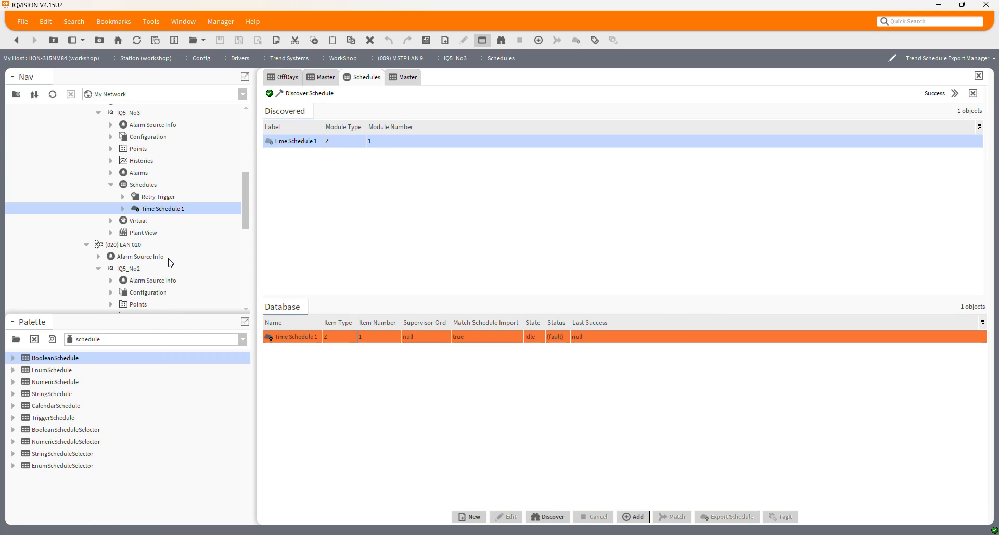
left_click(322, 78)
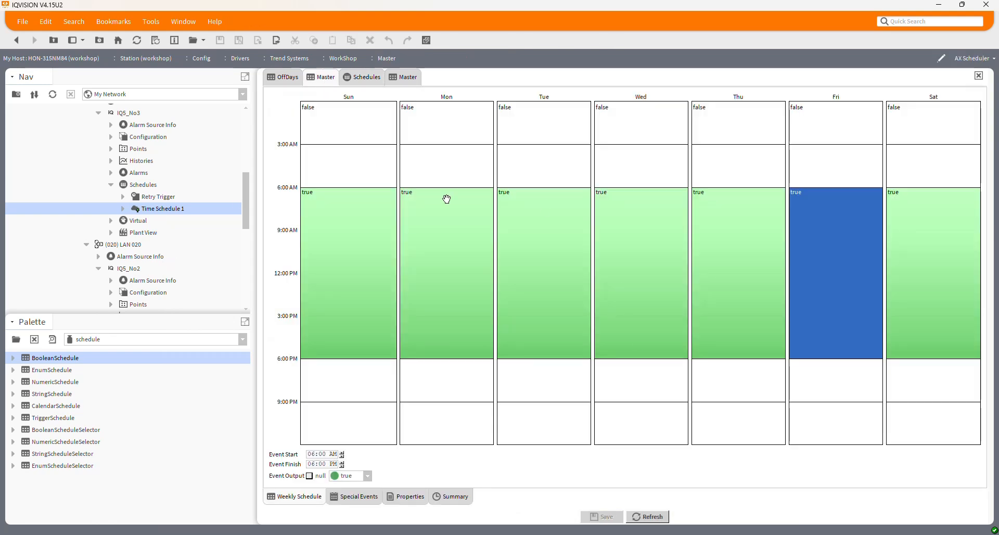
Step: Copy the Master schedule's ORD, set it as Time Schedule 1's Supervisor Ord (station:|slot:/Drivers/TREND/WorkShop/Master), and save and refresh the export
scroll(191, 236, "down", 3)
left_click(111, 270)
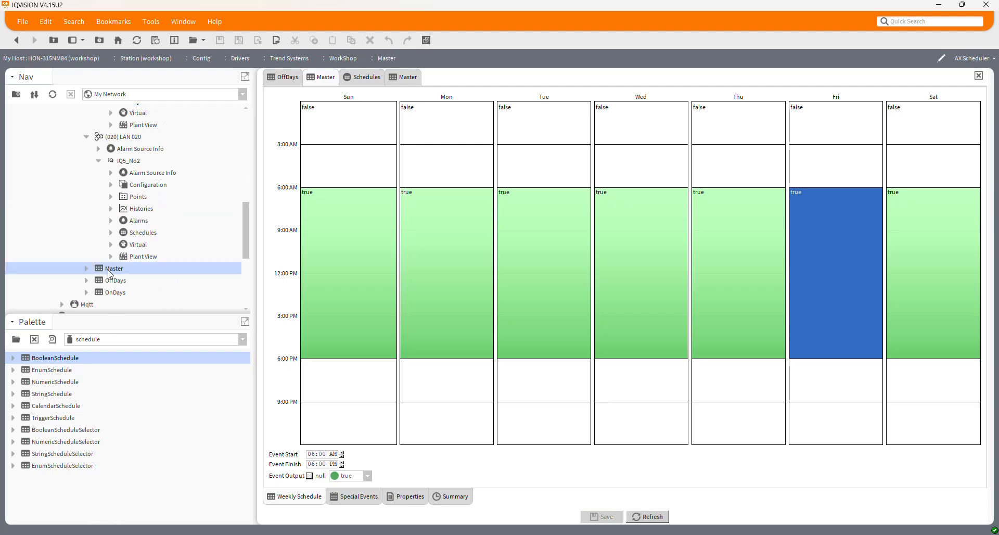
right_click(109, 270)
left_click(124, 264)
scroll(171, 243, "up", 2)
double_click(164, 173)
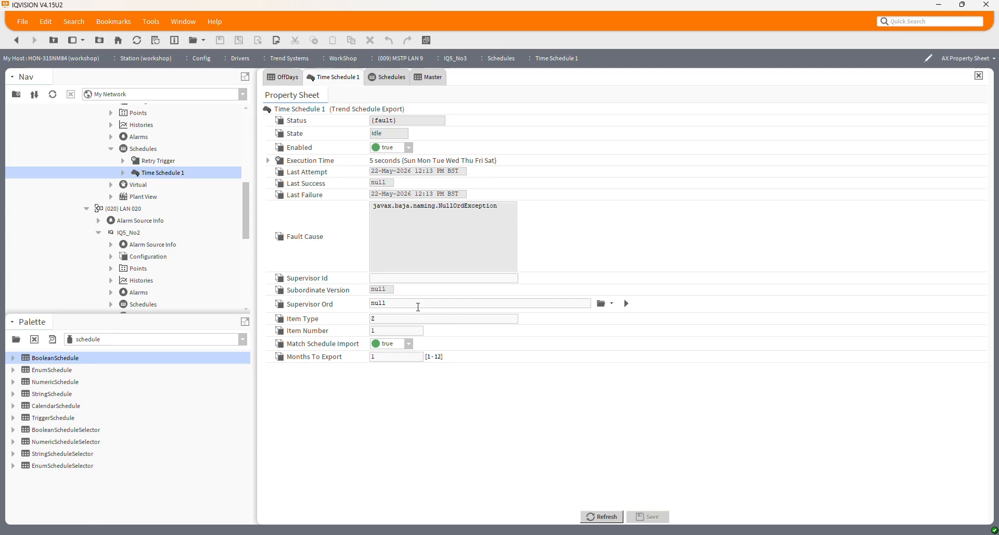
left_click_drag(417, 305, 316, 302)
key("ctrl+v")
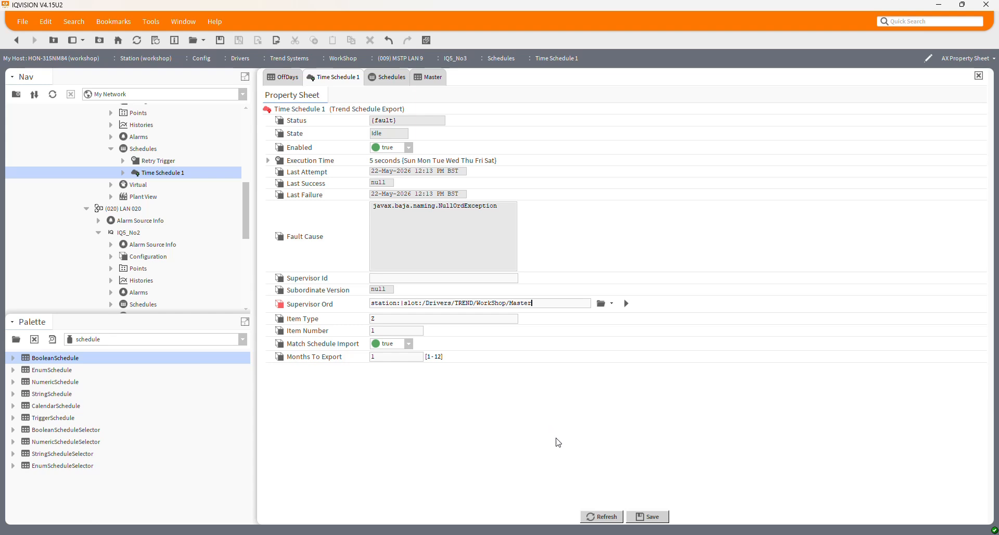
left_click(648, 517)
left_click(602, 517)
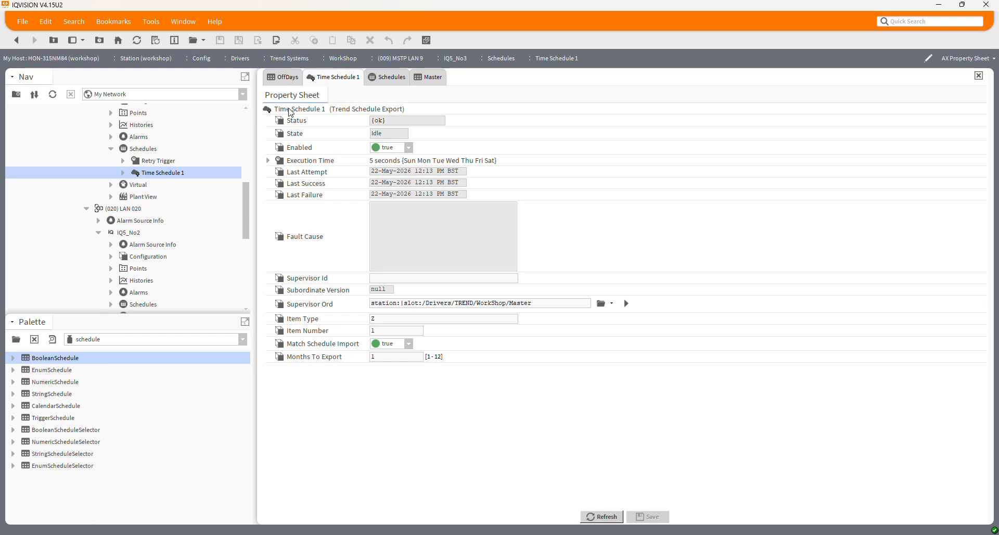
Step: Execute the Time Schedule 1 export for IQ5_No3 and return to the Master schedule
right_click(291, 113)
mouse_move(366, 128)
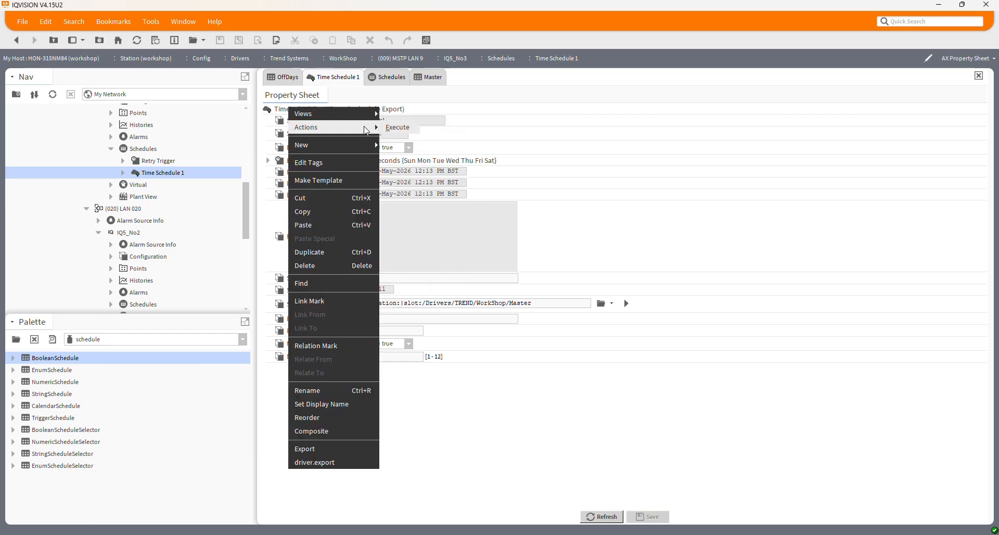
left_click(398, 130)
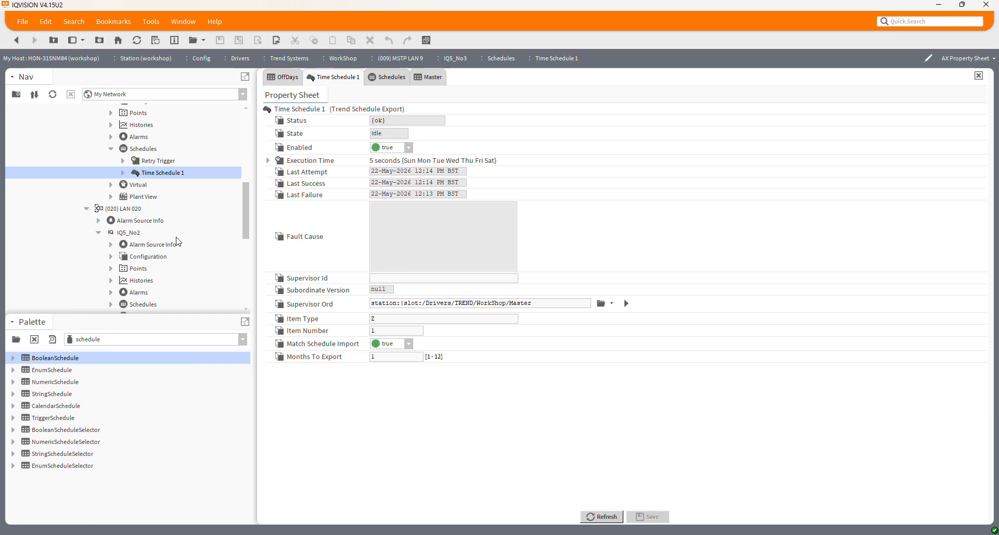
left_click(437, 83)
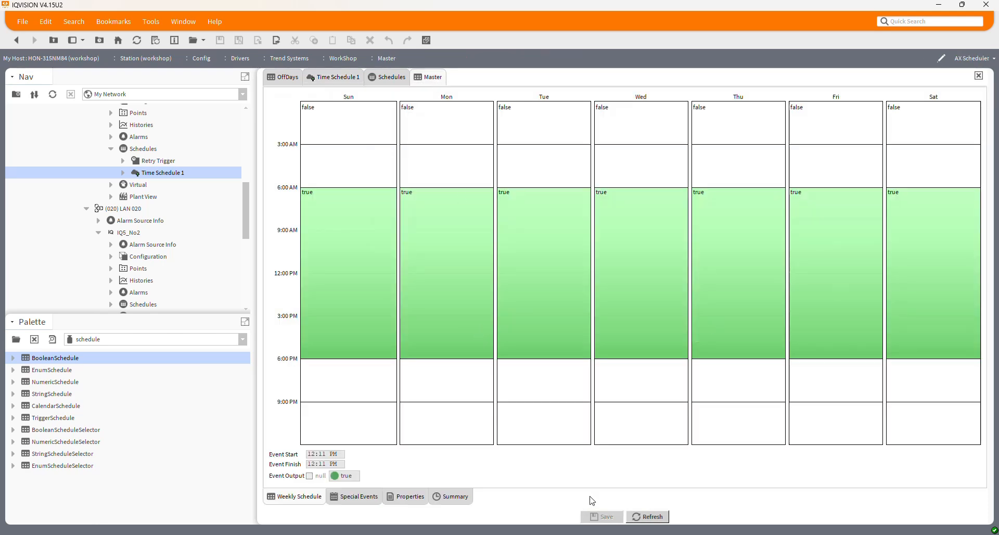
Step: Switch to the browser, log in to IQ5_No3 with the user name and account password, and view Time Schedule 1's normal week
left_click(638, 534)
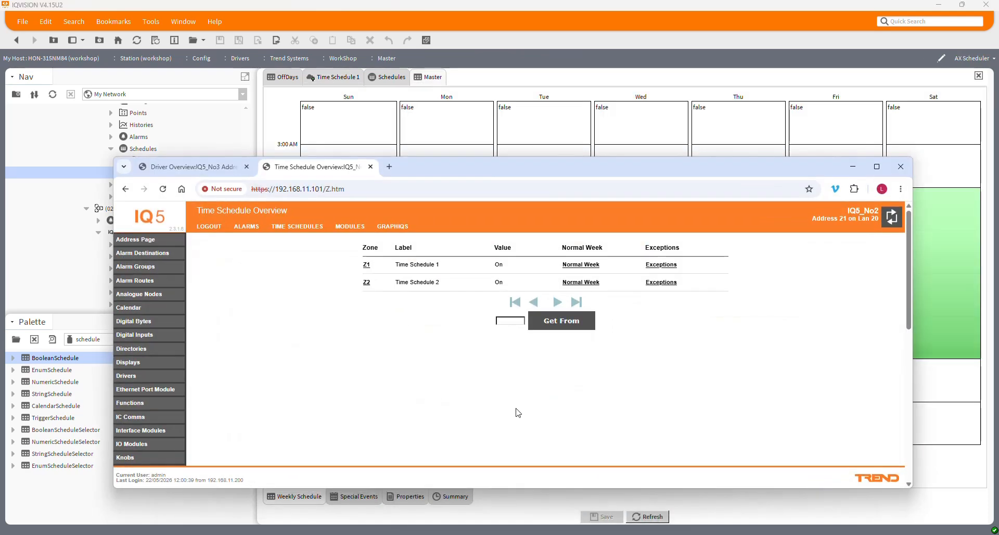
left_click(228, 167)
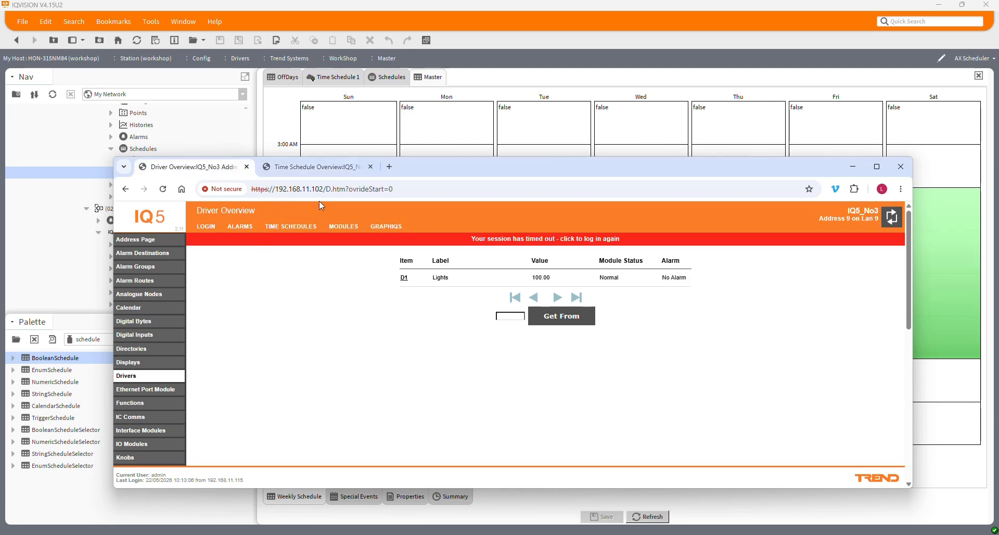
left_click(278, 229)
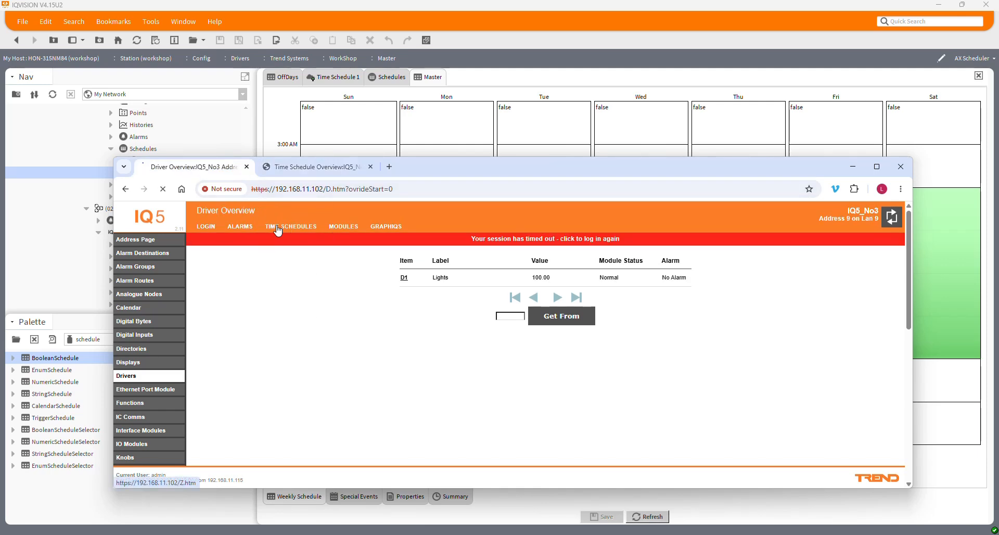
left_click(549, 316)
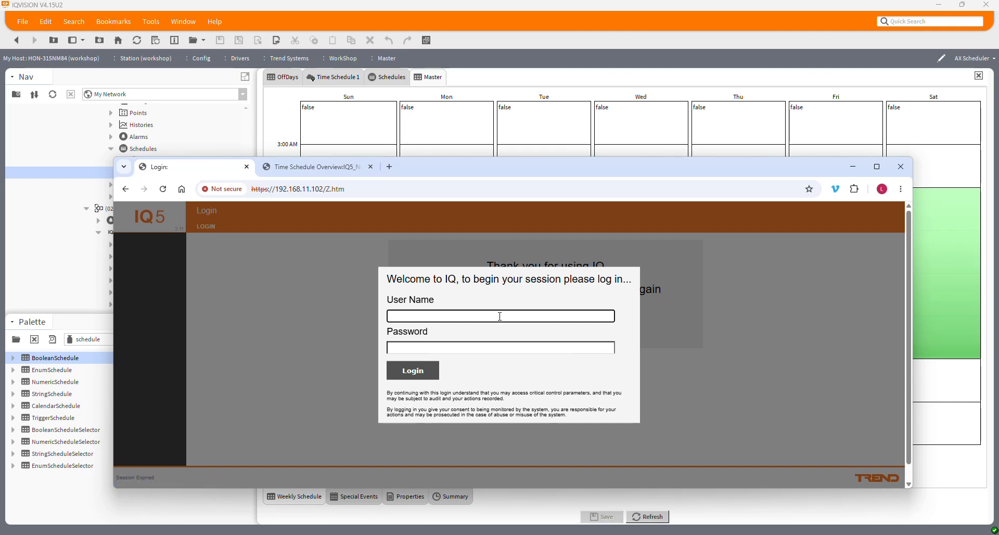
type("admin")
key("Tab")
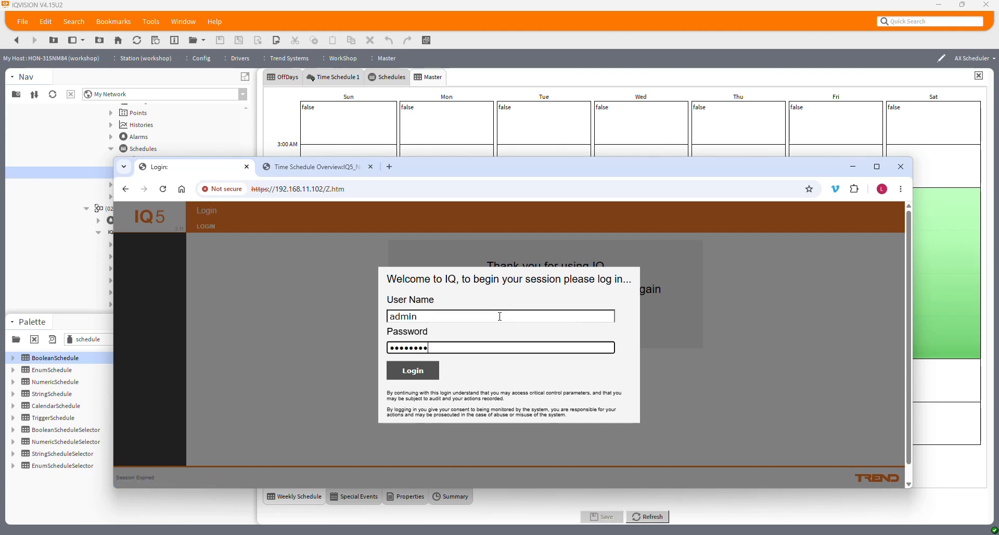
key("Return")
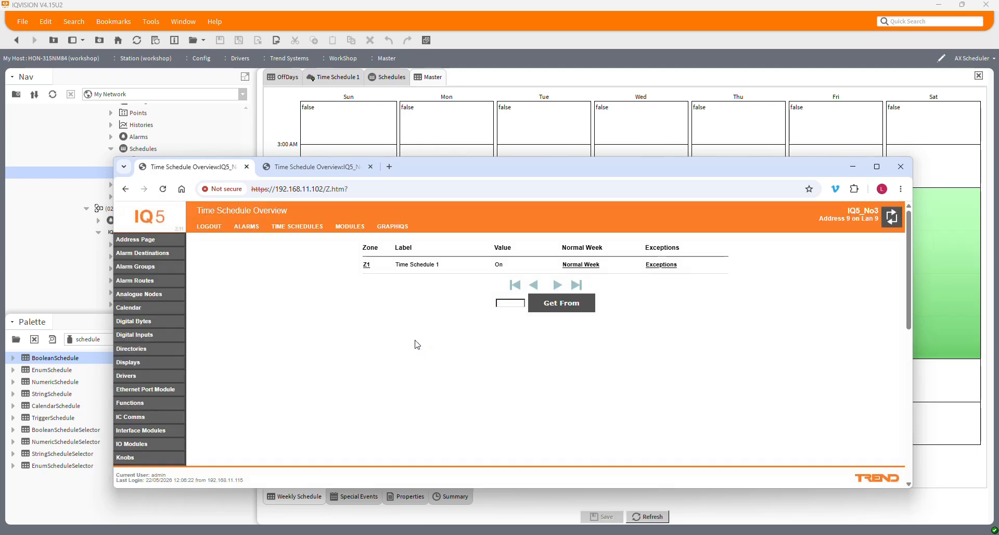
left_click(572, 265)
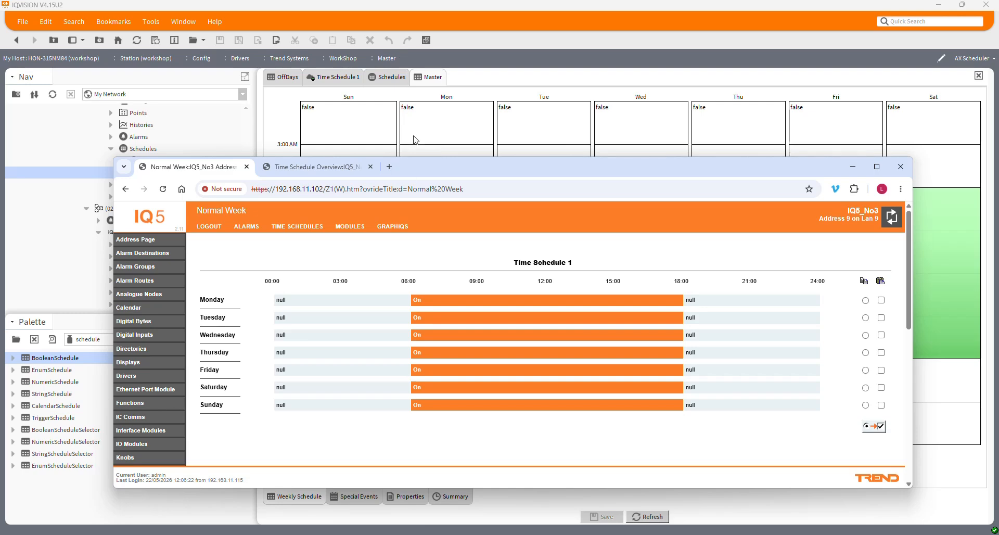
left_click_drag(406, 170, 366, 162)
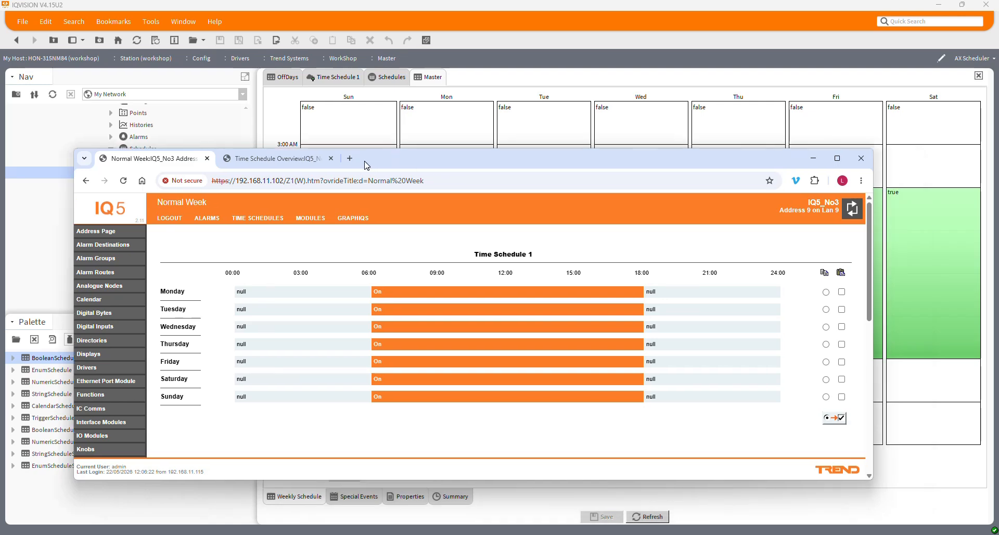
Step: In IQVISION's Master schedule, end Friday's first event at 09:00 AM, add a true event from 11:30 AM to 03:30 PM, and save
left_click(482, 10)
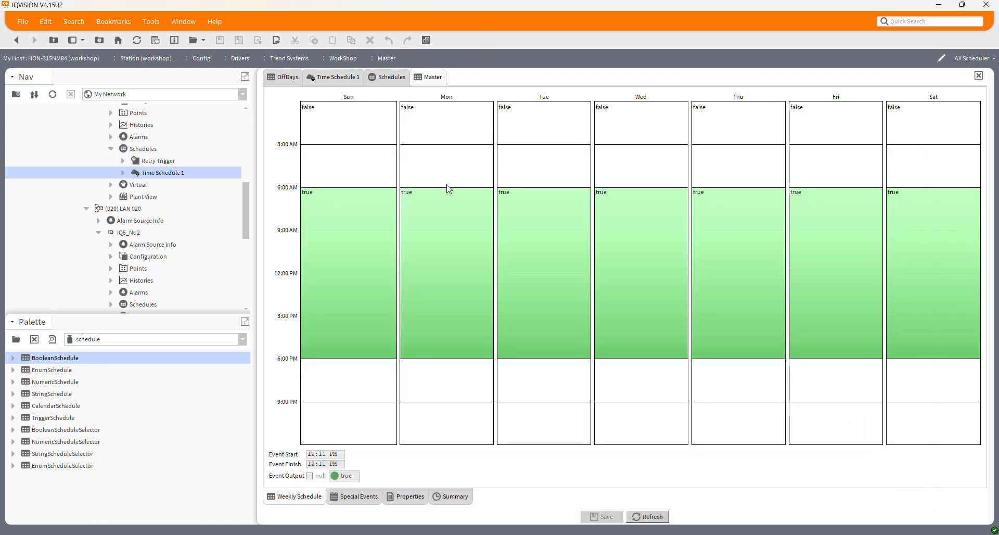
left_click(818, 243)
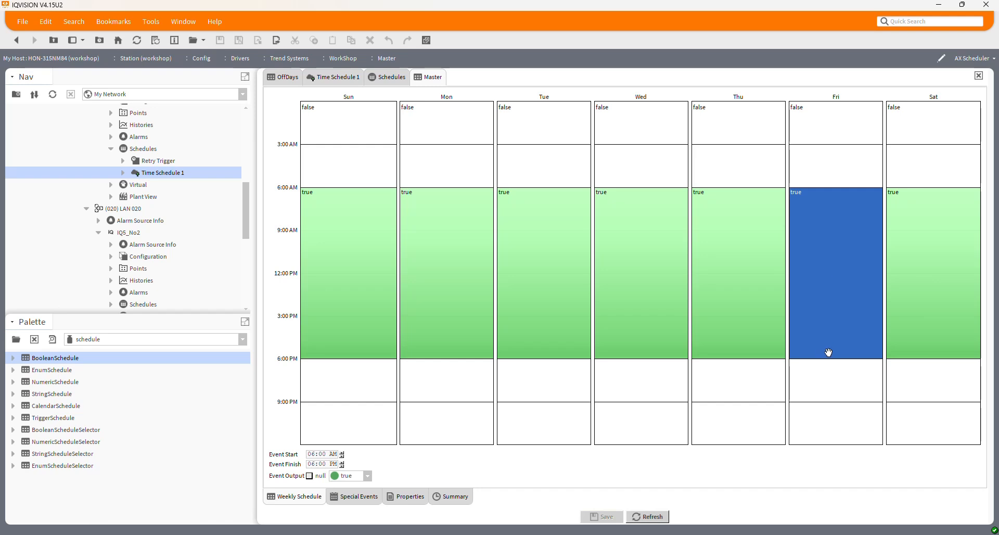
left_click_drag(826, 357, 820, 228)
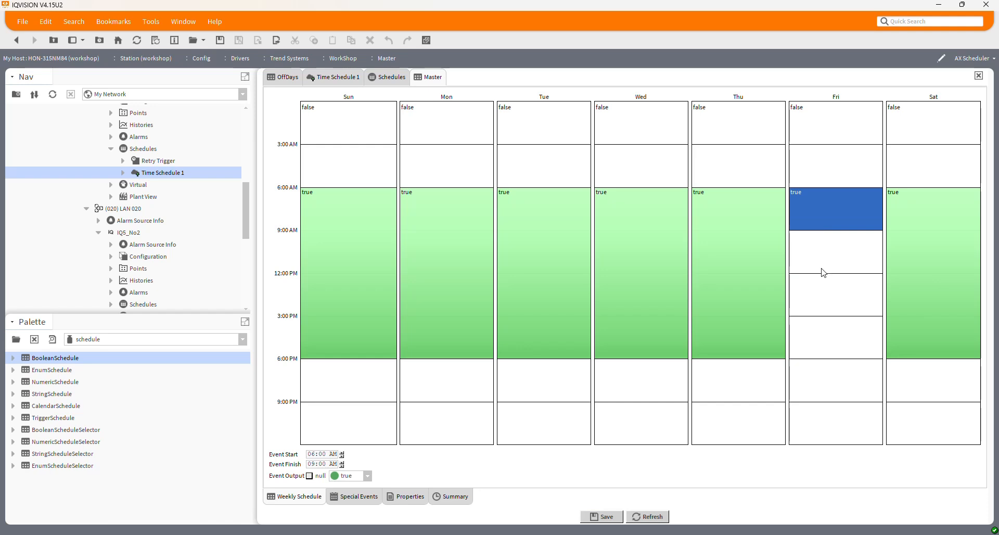
left_click_drag(820, 270, 822, 324)
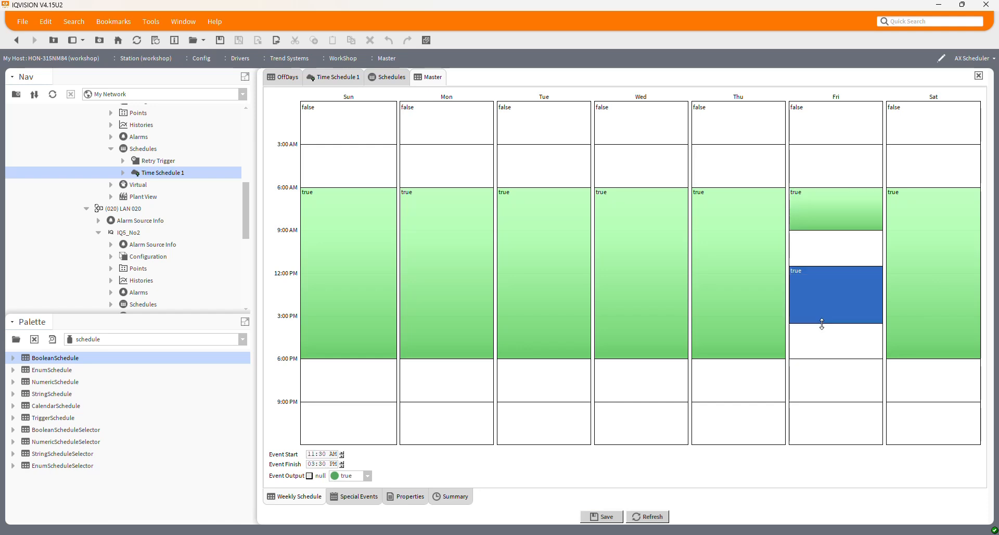
left_click(602, 517)
Step: Execute IQ5_No3's Time Schedule 1 export and check Friday's times in the controller's normal week in the browser
right_click(152, 172)
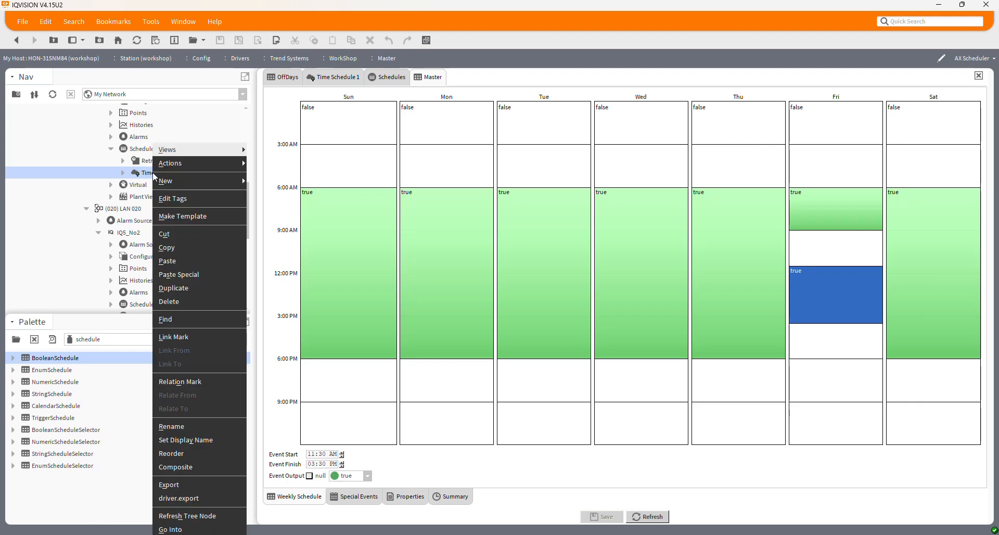
mouse_move(207, 167)
left_click(267, 163)
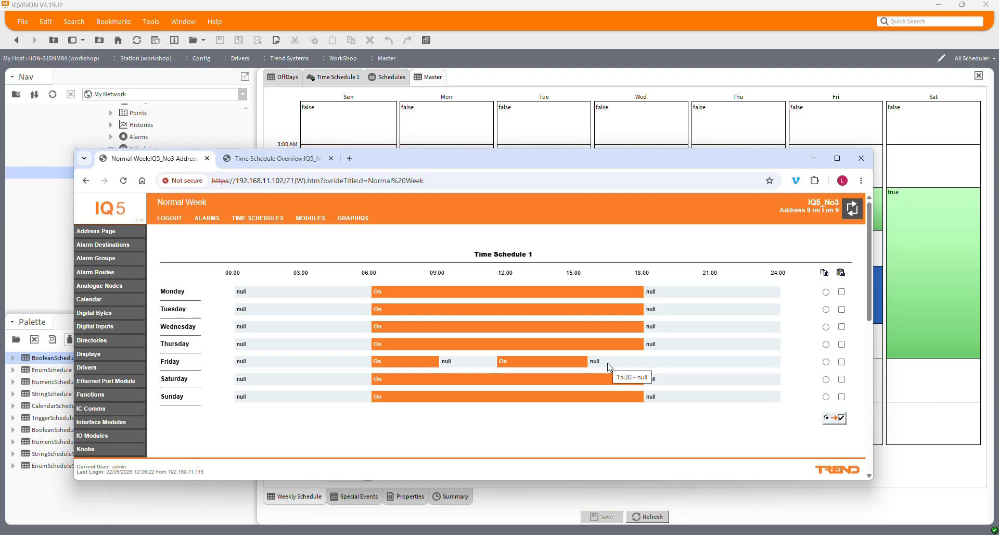
left_click_drag(485, 162, 524, 163)
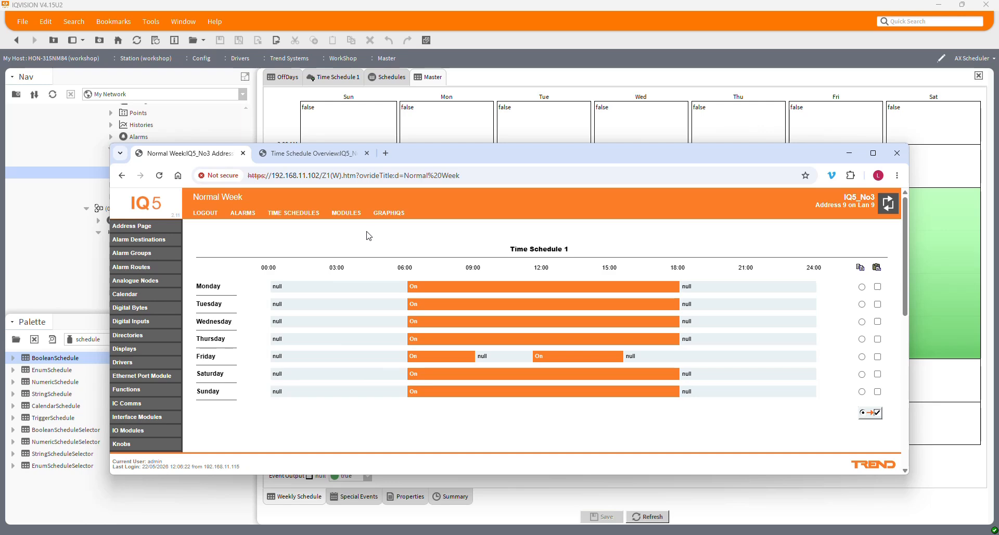
Step: Check the normal weeks of IQ5_No2's Time Schedule 1 and Time Schedule 2, and return to IQVISION
left_click(319, 155)
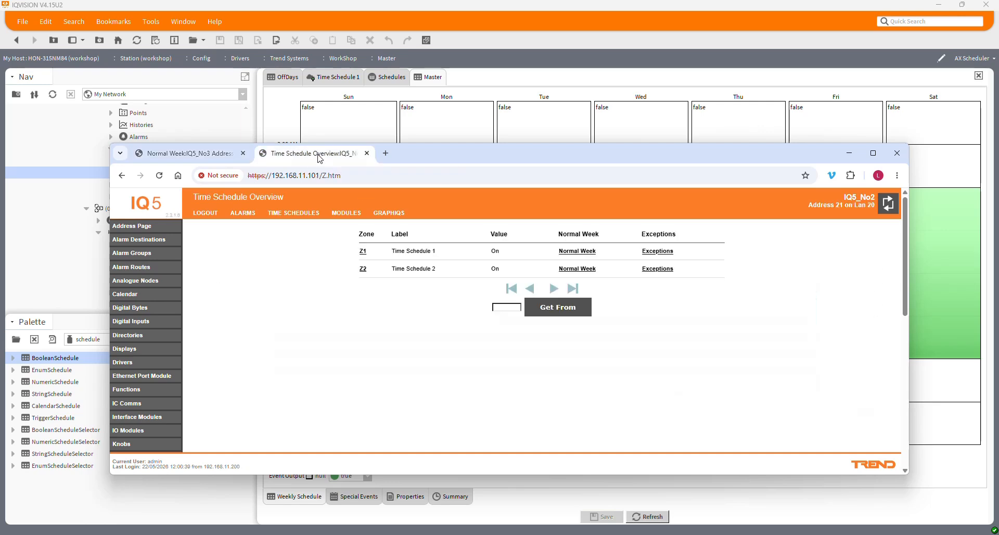
left_click(577, 251)
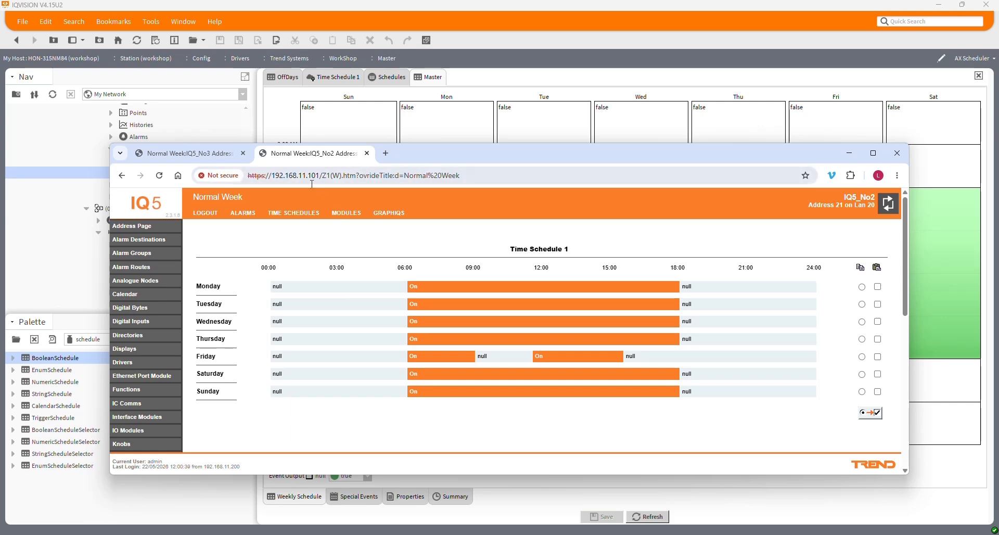
left_click(123, 176)
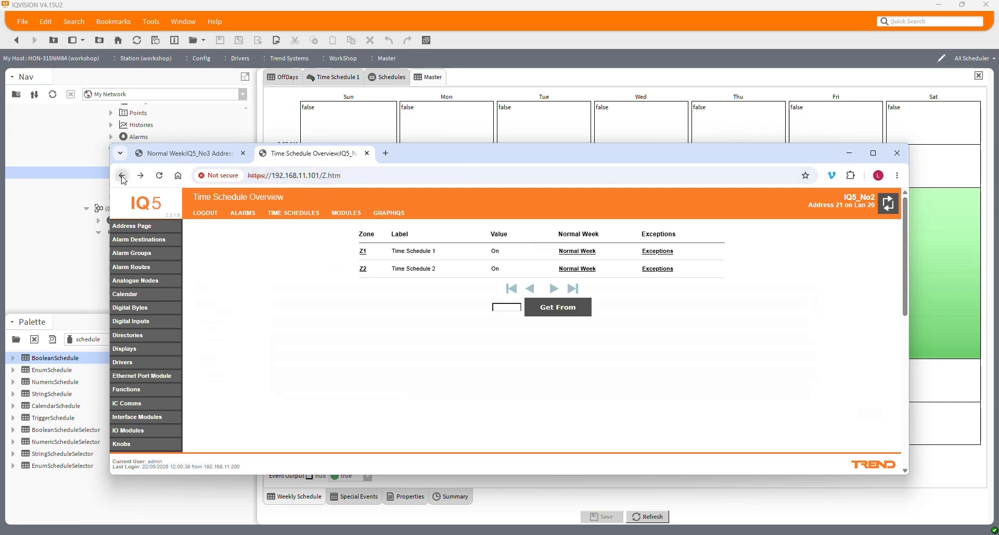
left_click(577, 269)
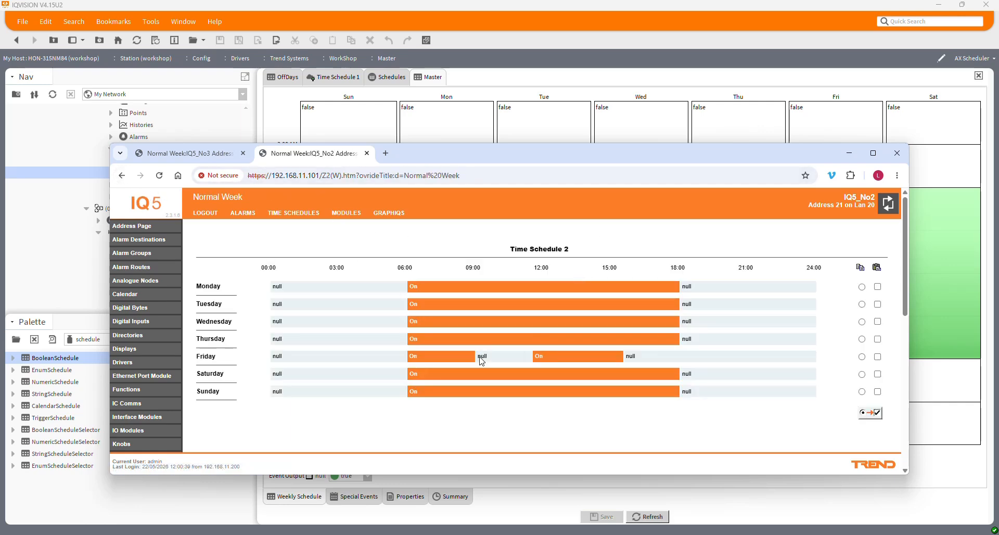
left_click(121, 176)
left_click(849, 153)
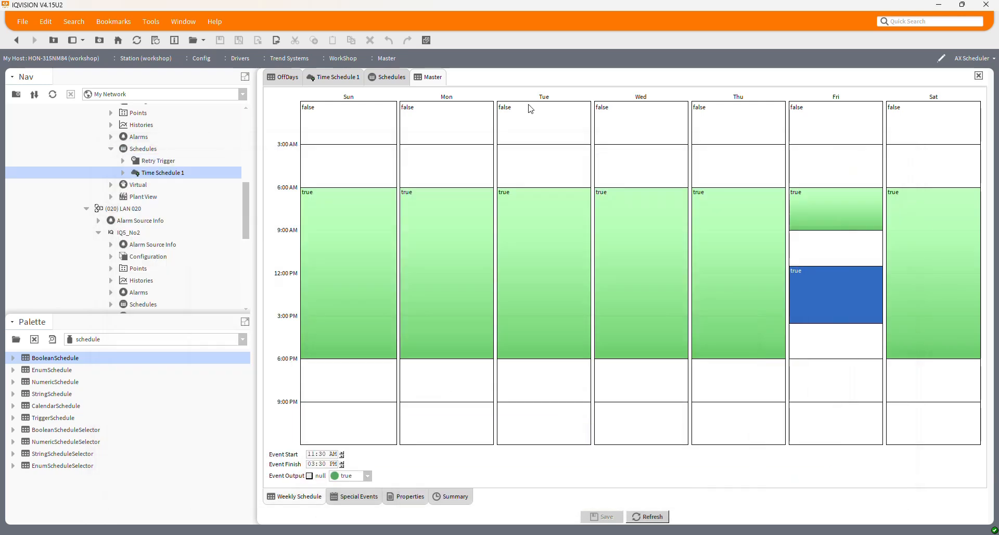
Step: Open the overview graphic of the WorkShop system
scroll(175, 150, "up", 3)
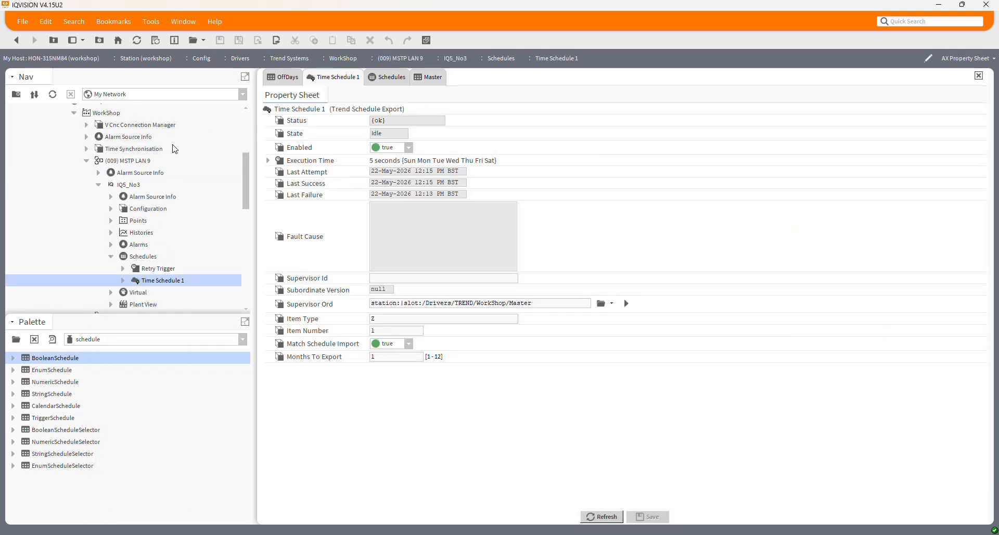
right_click(115, 116)
mouse_move(154, 125)
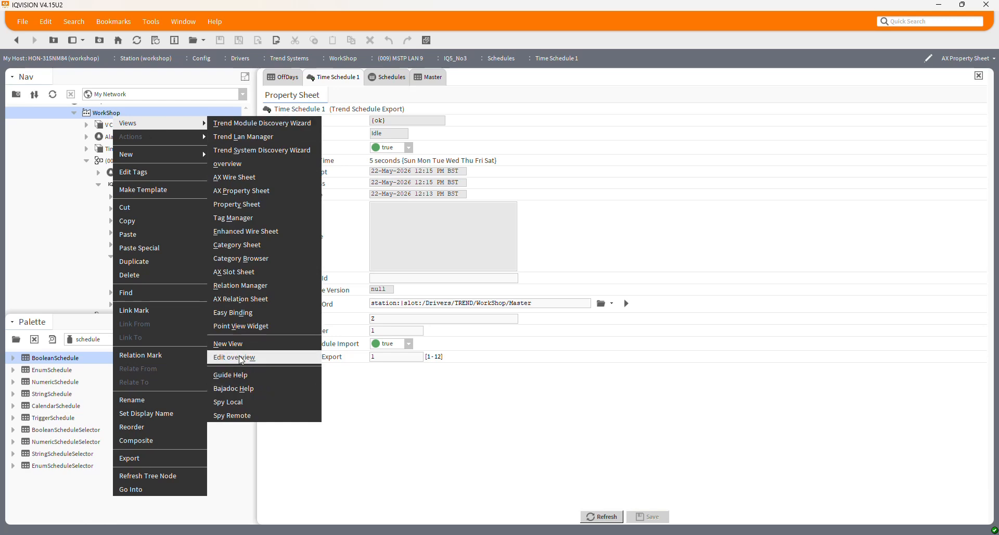
left_click(542, 95)
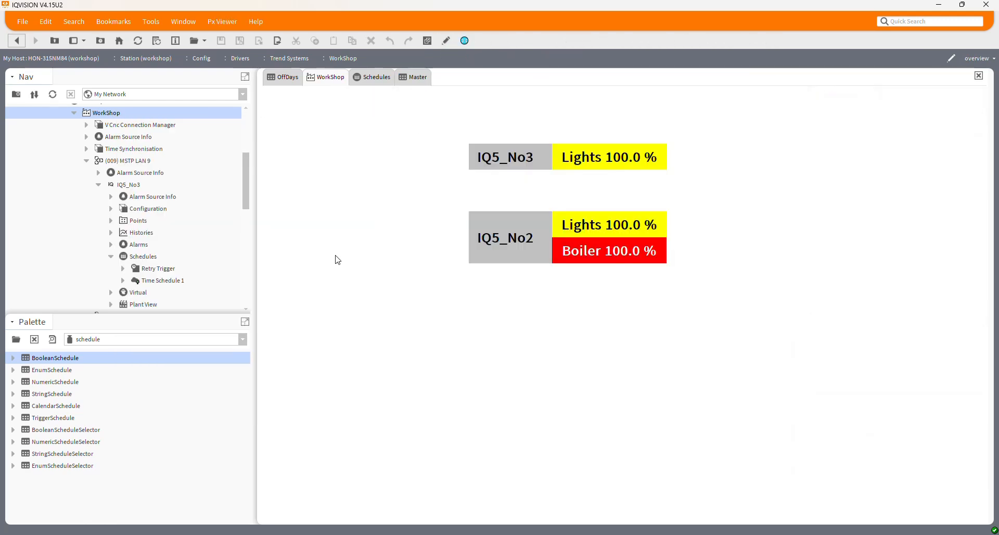
Step: Delete Friday's 11:30 AM to 03:30 PM event from the Master schedule, save, and refresh the WorkShop overview graphic
left_click(413, 77)
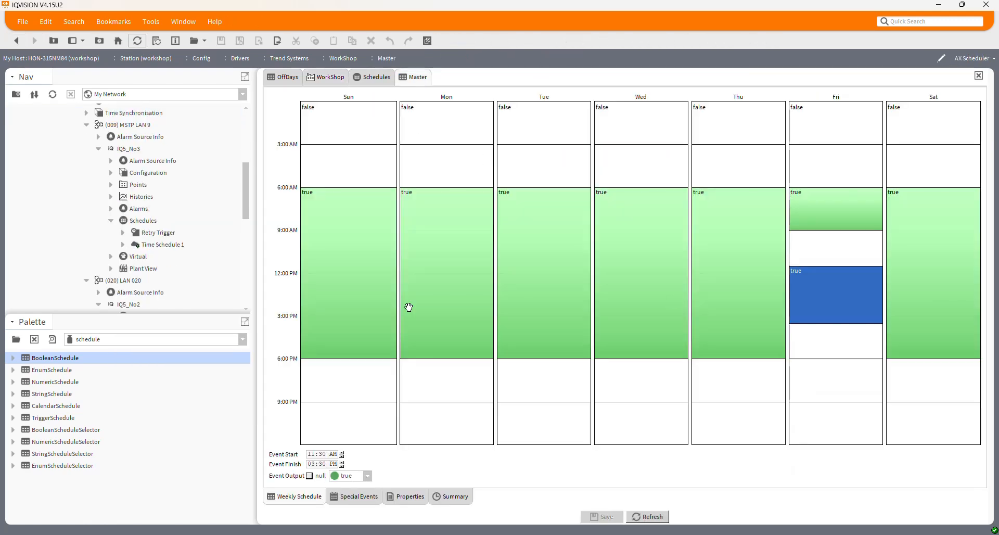
right_click(833, 296)
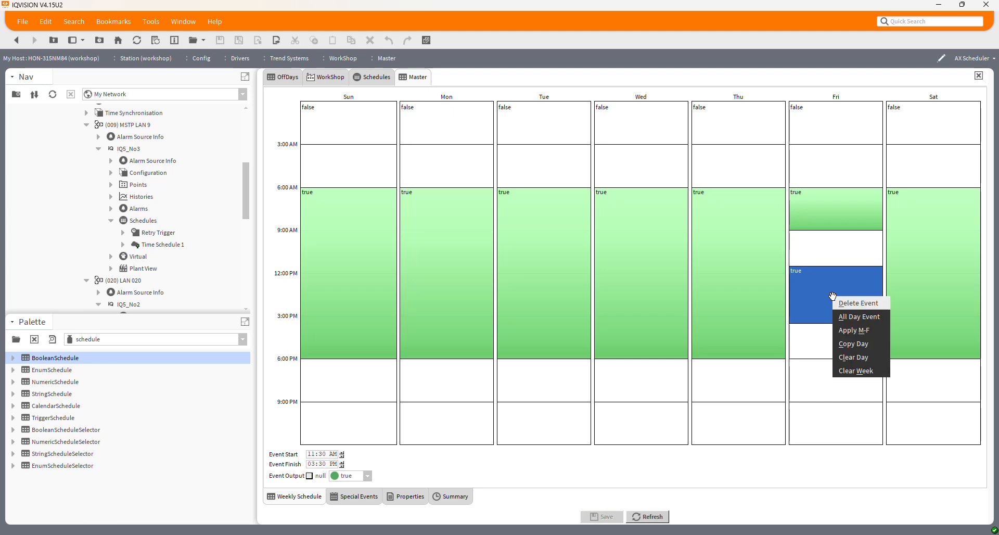
left_click(859, 302)
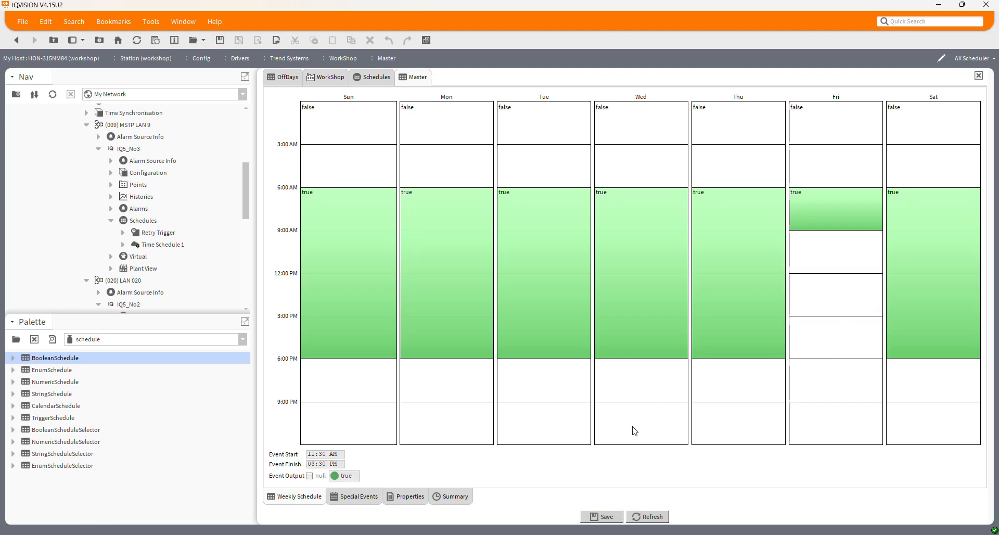
left_click(602, 518)
left_click(326, 82)
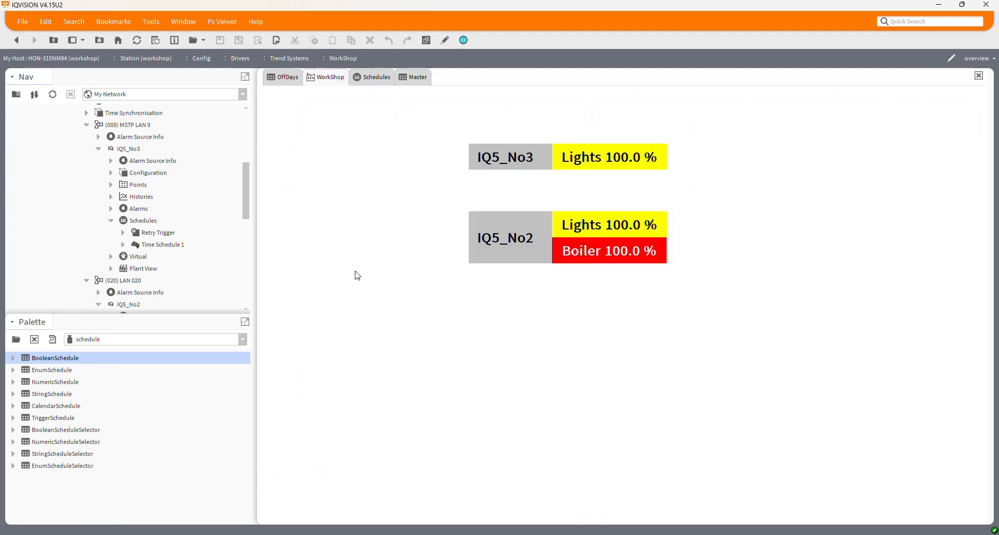
left_click(138, 40)
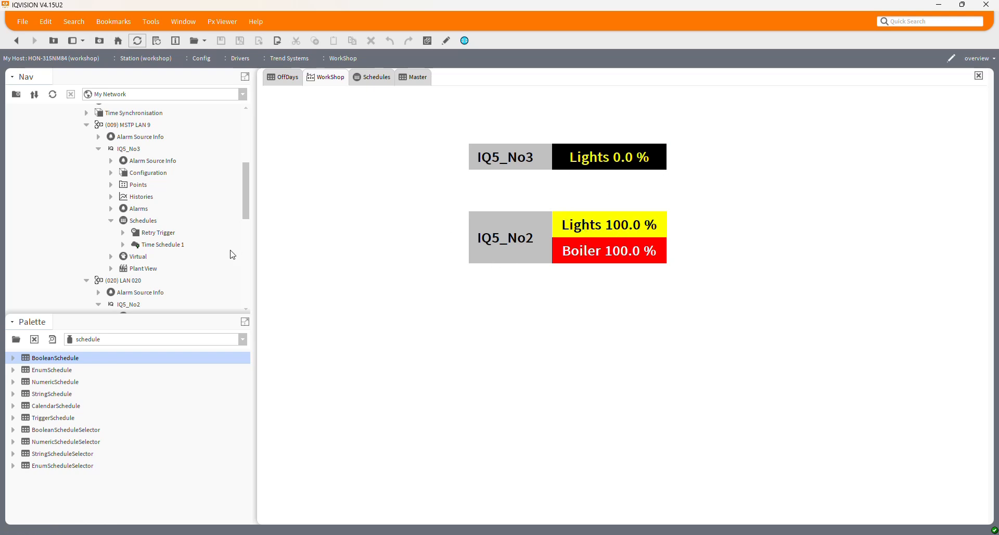
Step: Execute the Time Schedule 1 and Time Schedule 2 exports of IQ5_No2
scroll(193, 254, "down", 2)
scroll(193, 255, "down", 2)
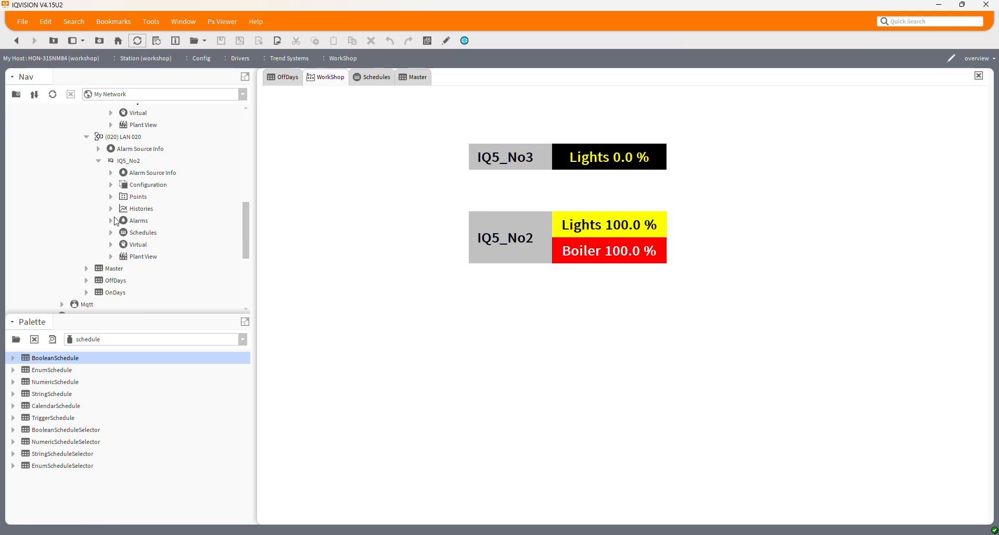
left_click(112, 233)
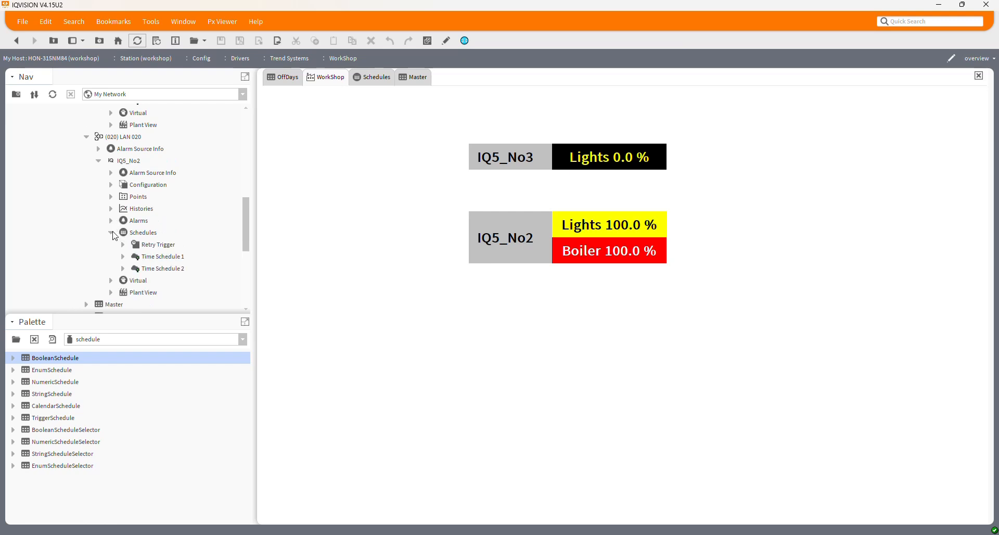
right_click(165, 262)
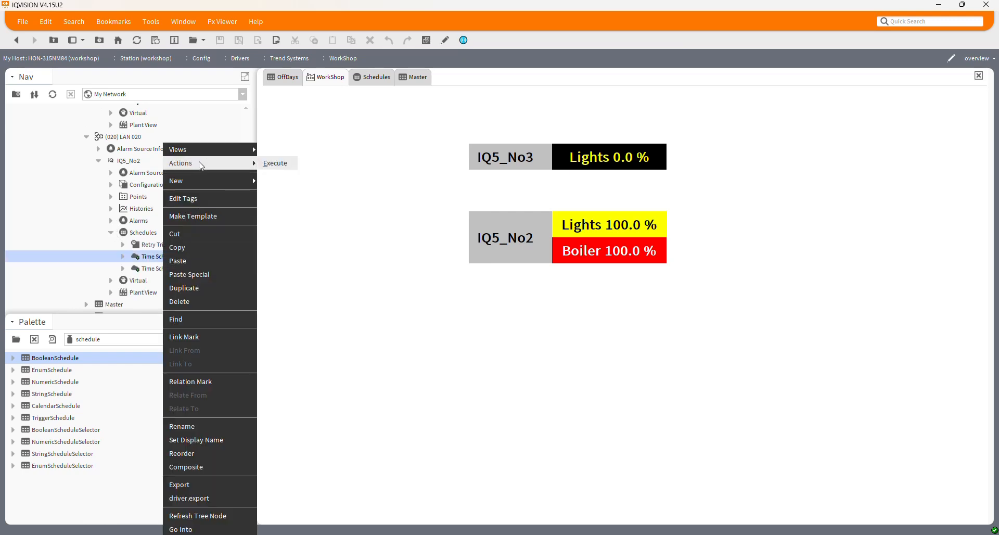
left_click(278, 168)
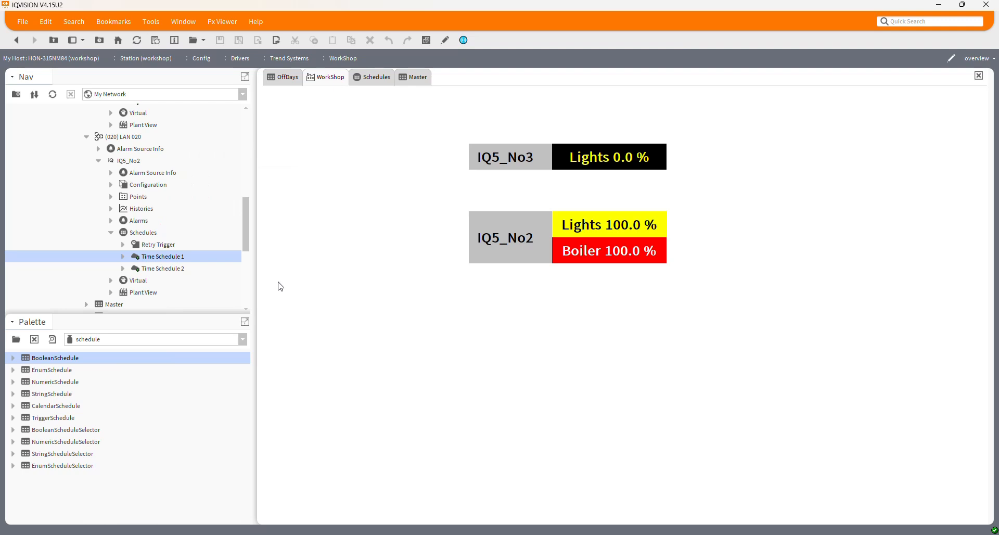
right_click(169, 276)
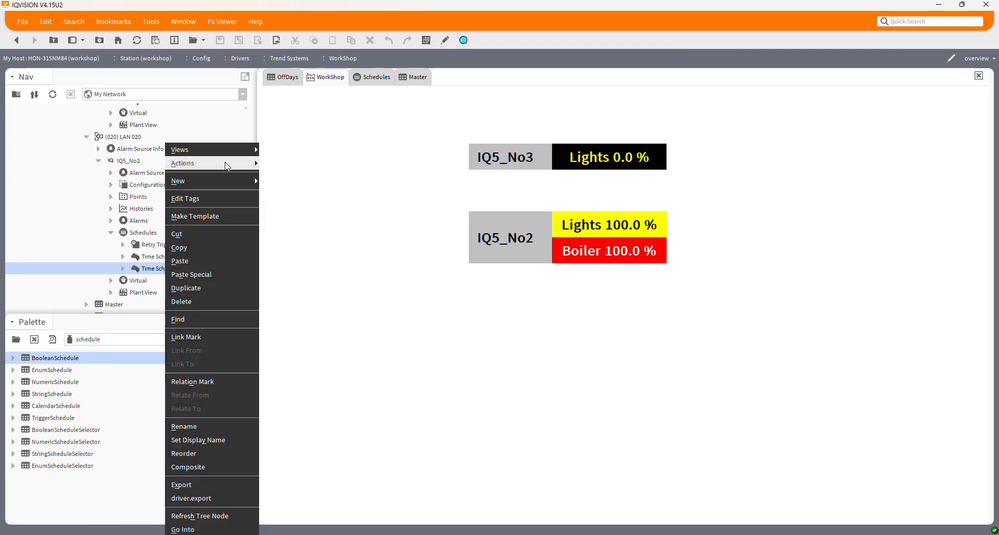
mouse_move(250, 163)
left_click(280, 164)
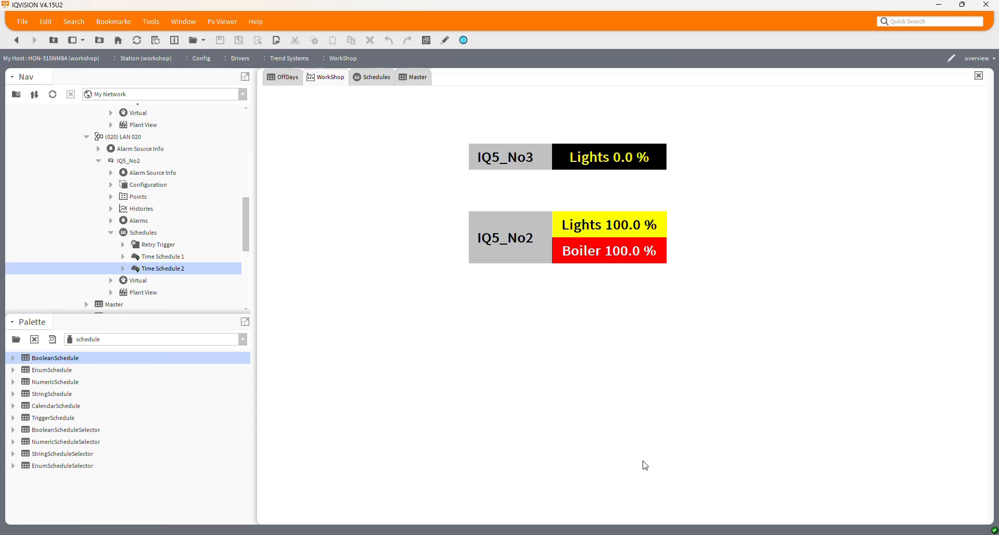
Step: Switch to SET in the virtual machine, view the L009n009.IQ strategy page, and return to IQVISION
left_click(660, 534)
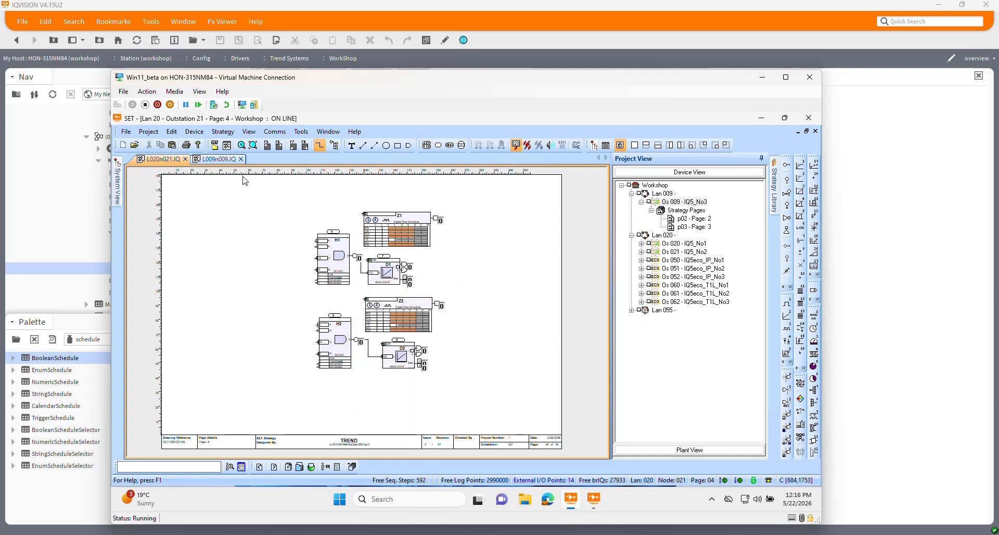
left_click(230, 162)
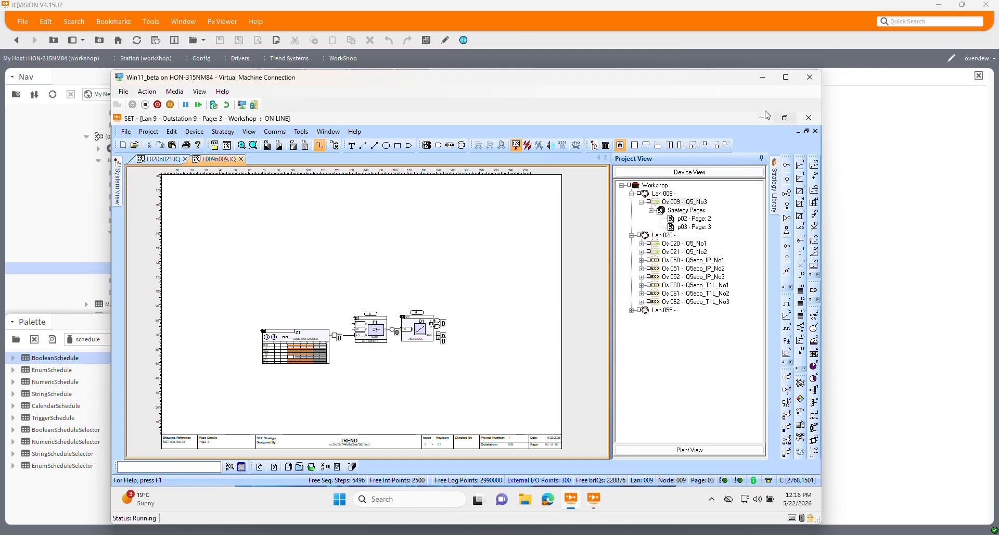
left_click(765, 78)
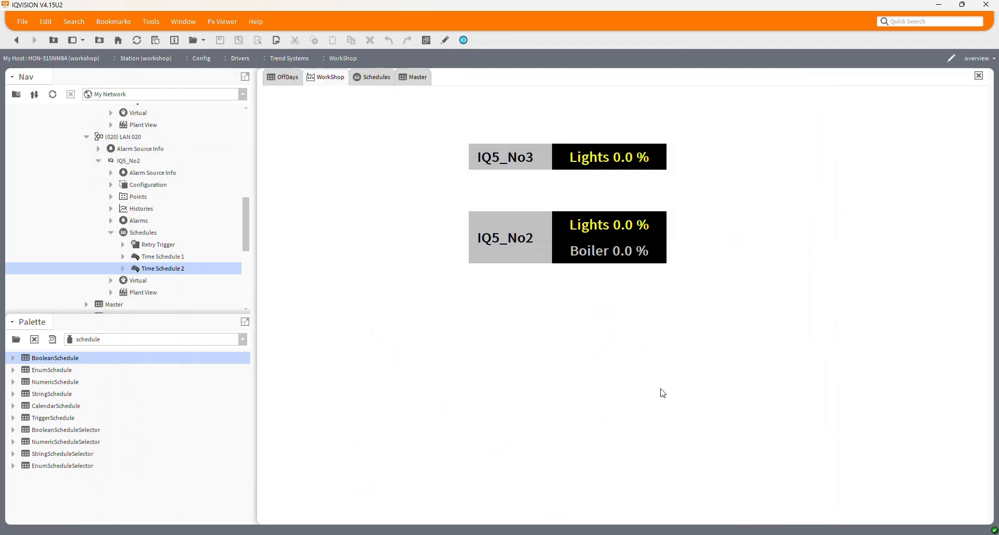
Step: In SET's L020n021.IQ strategy, examine the parameters of schedule offset modules H1 and H2, and return to IQVISION
left_click(661, 534)
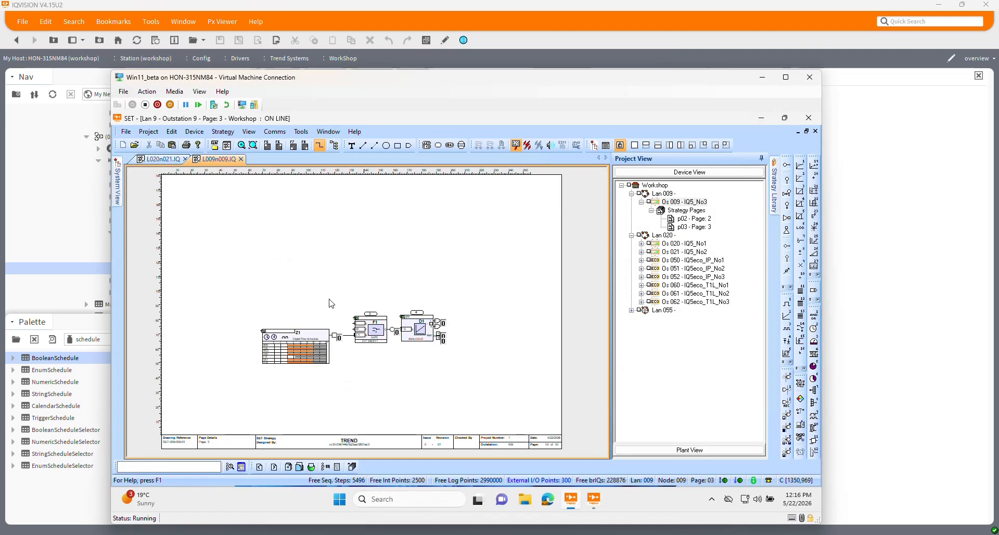
left_click(165, 159)
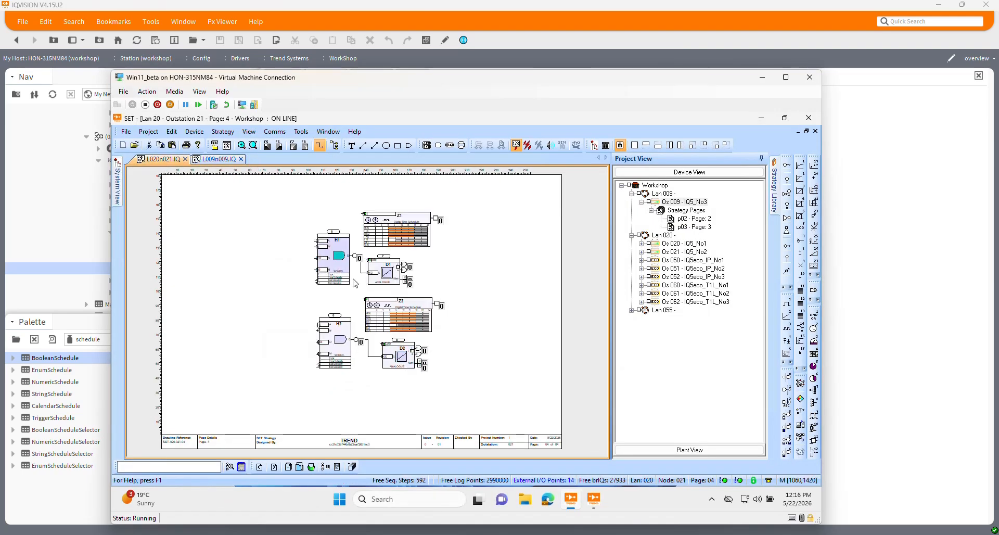
double_click(331, 253)
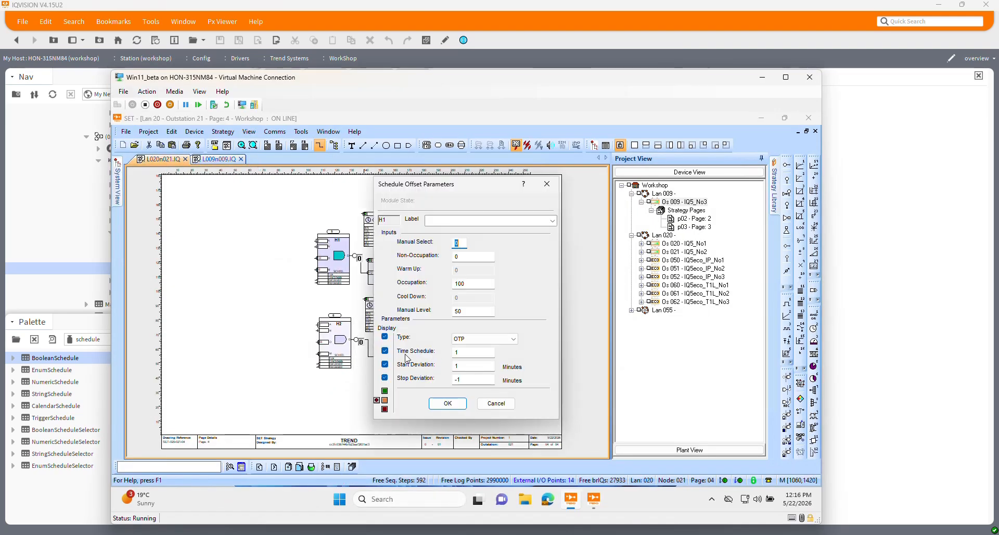
left_click(474, 356)
left_click(473, 371)
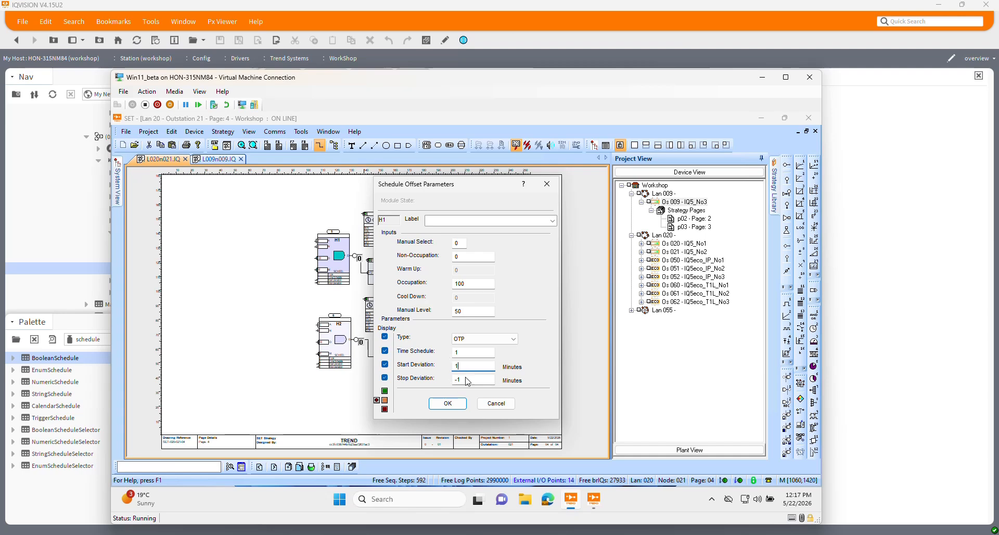
left_click(448, 403)
double_click(336, 357)
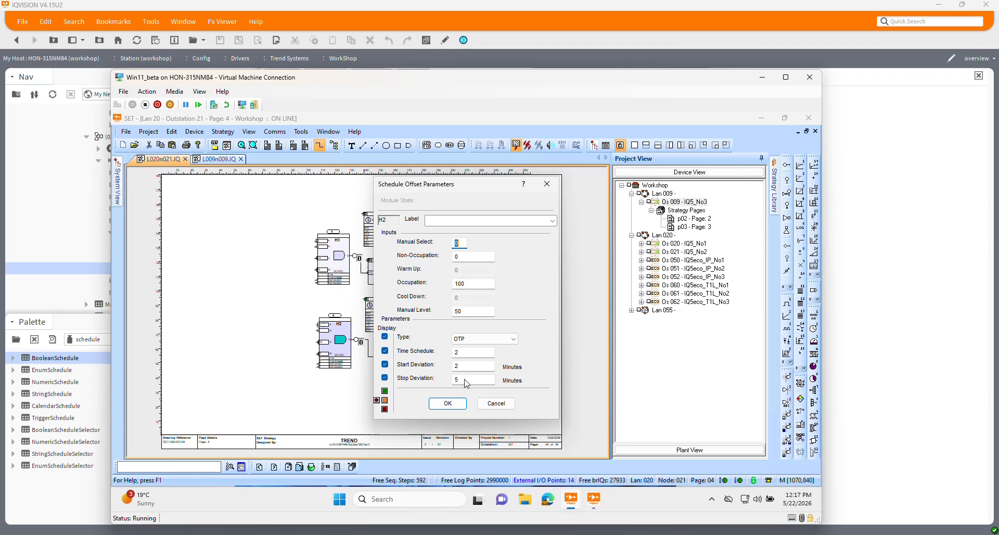
left_click(451, 404)
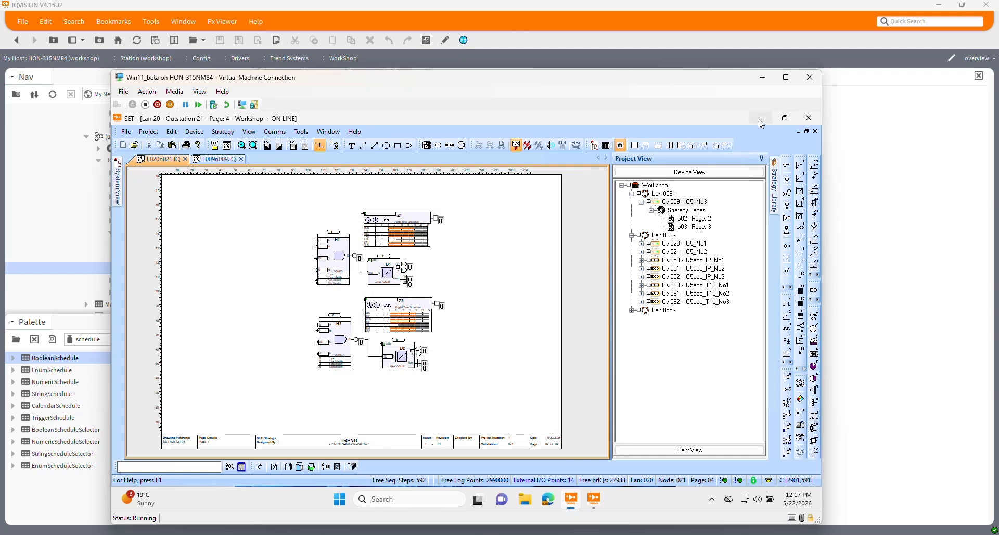
left_click(762, 77)
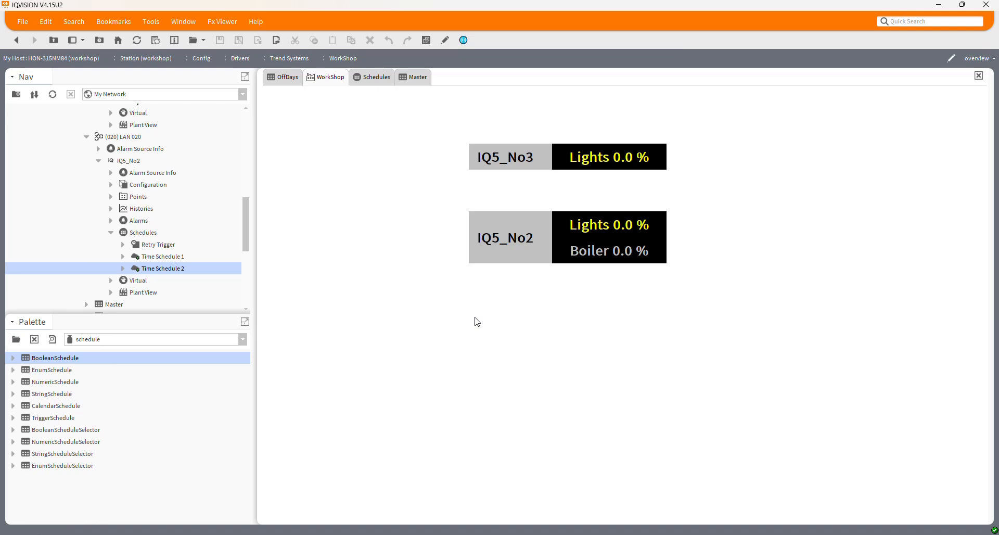
Step: Set the Execution Time interval of IQ5_No2's Time Schedule 1 export to 2 seconds and save
right_click(150, 257)
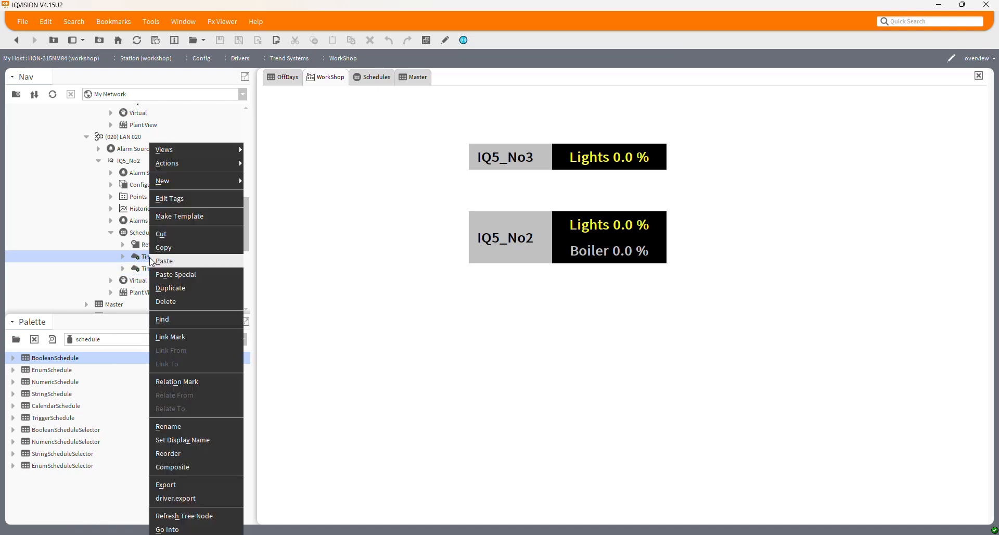
key("Escape")
left_click(123, 256)
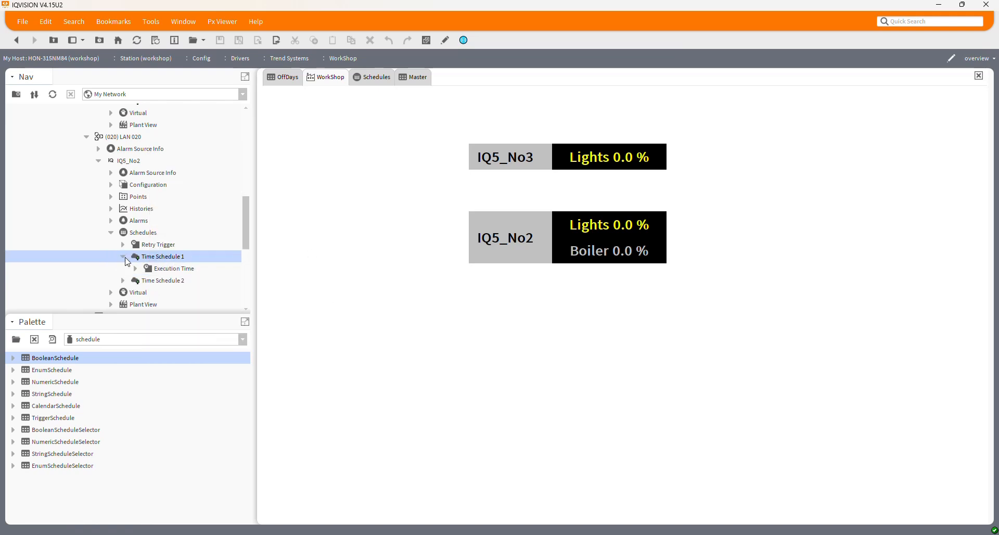
double_click(176, 269)
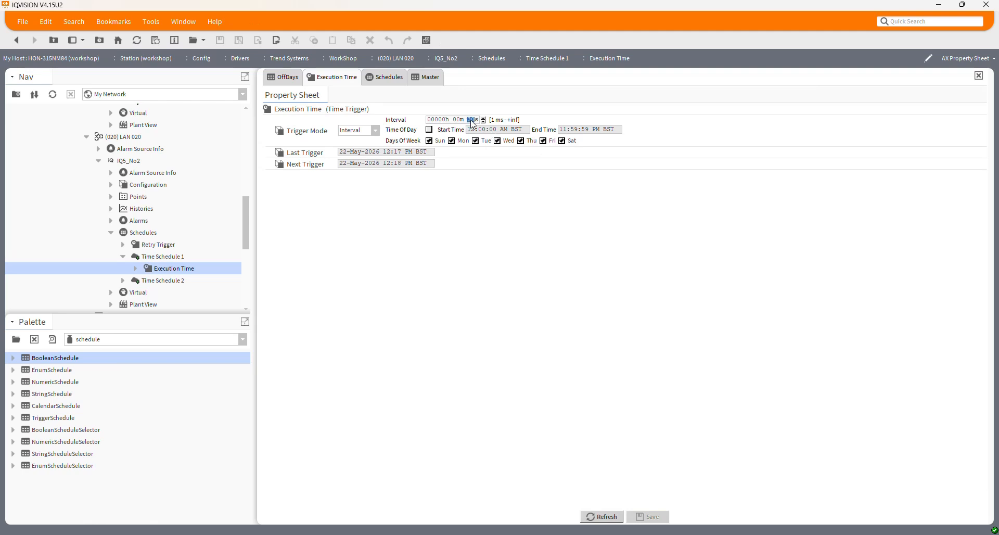
type("2")
left_click(658, 518)
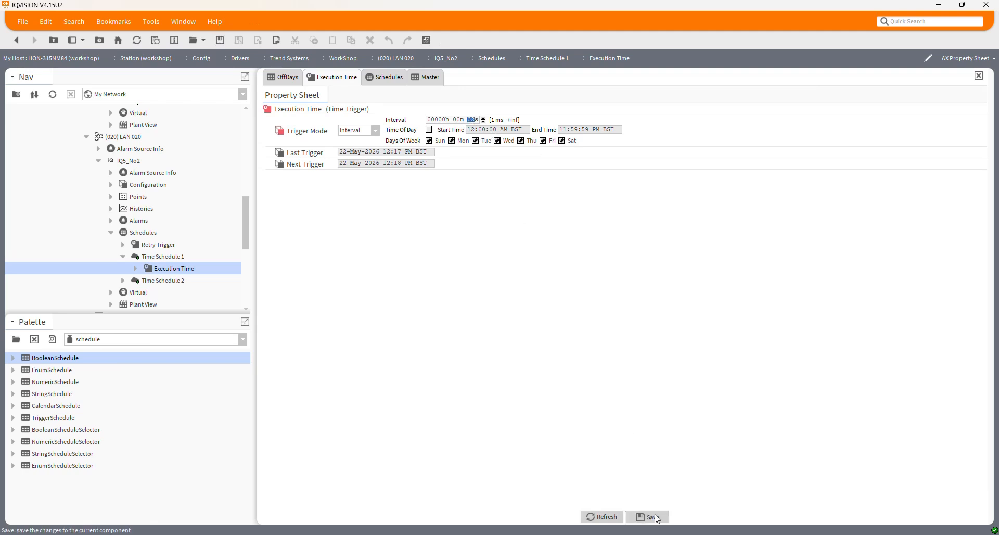
Step: Set the Execution Time interval of IQ5_No2's Time Schedule 2 export to 2 seconds, save, and collapse both schedules
left_click(123, 281)
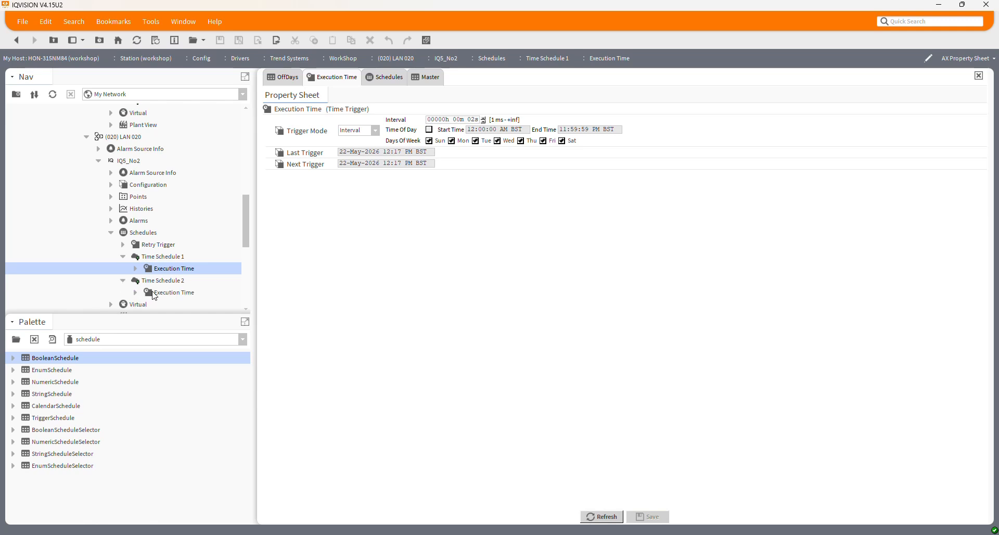
double_click(156, 293)
left_click(484, 119)
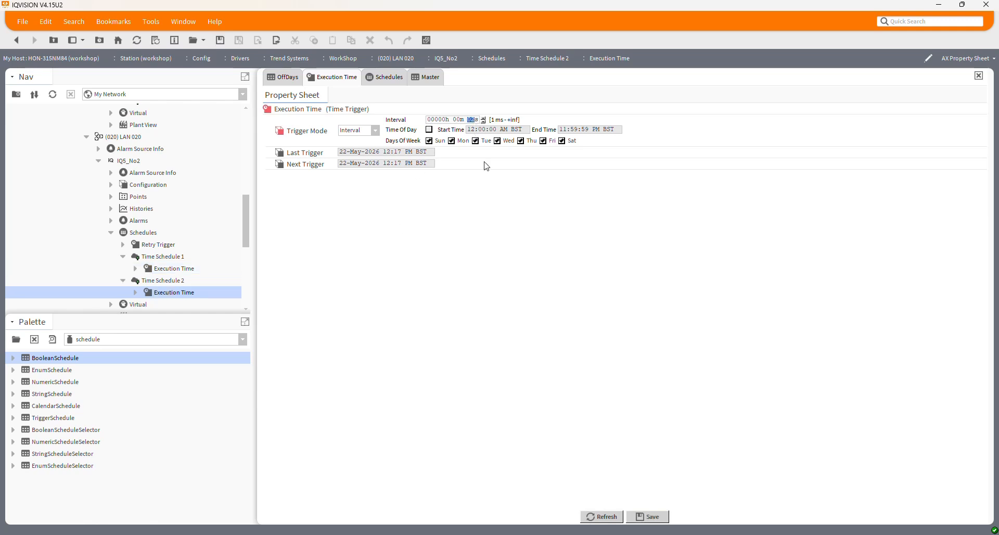
left_click(652, 518)
left_click(169, 257)
left_click(122, 259)
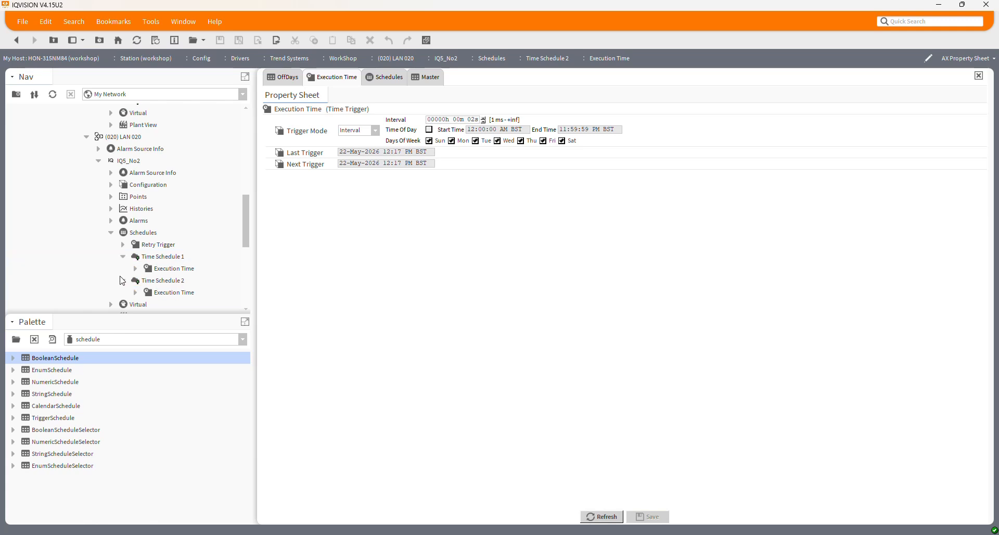
left_click(123, 257)
left_click(123, 269)
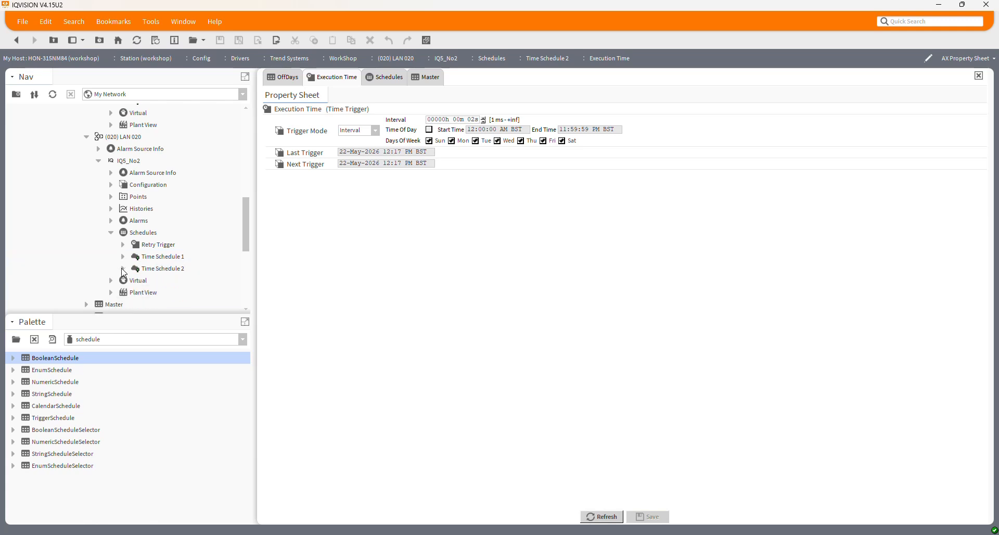
Step: Extend the Master schedule's Friday event to finish at 6:00 PM and save the schedule
left_click(384, 77)
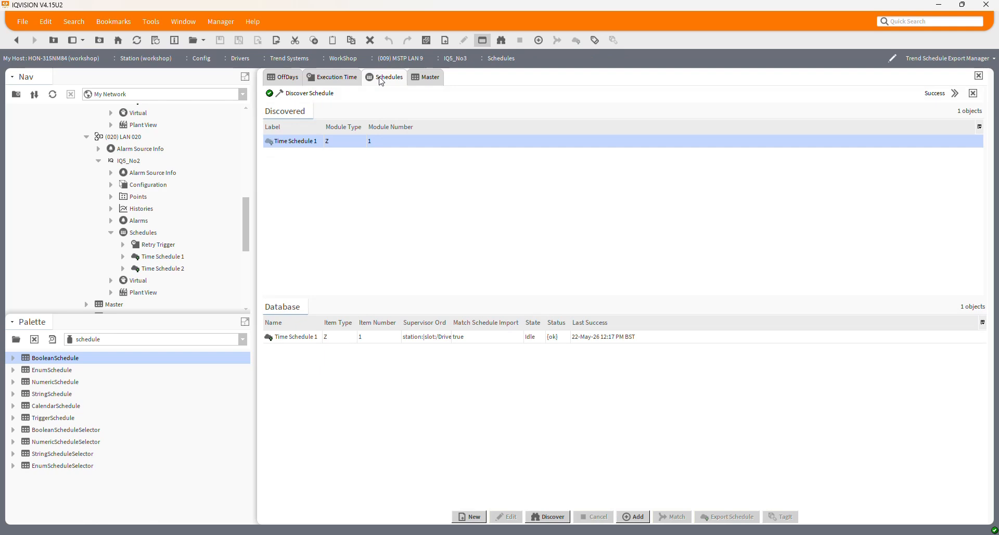
left_click(426, 78)
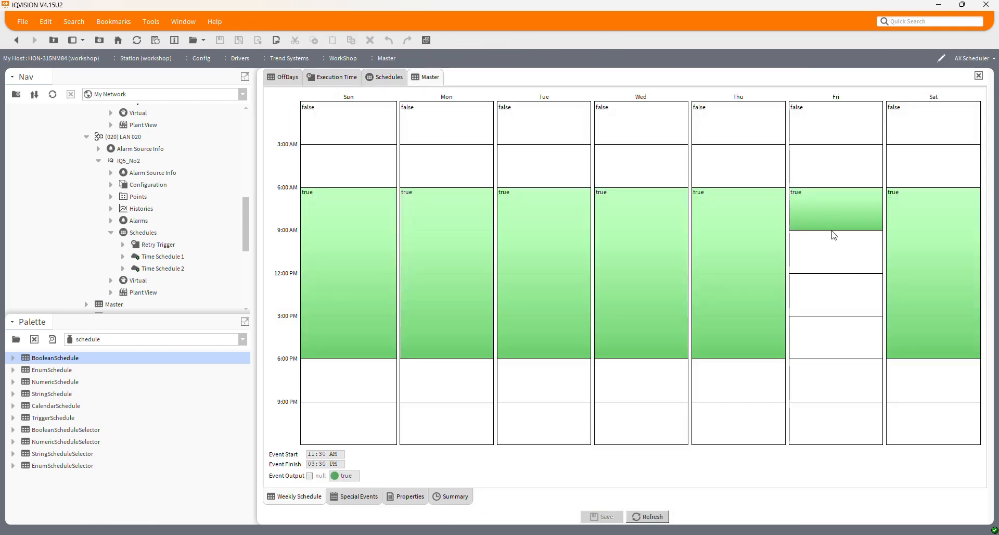
left_click_drag(831, 228, 828, 358)
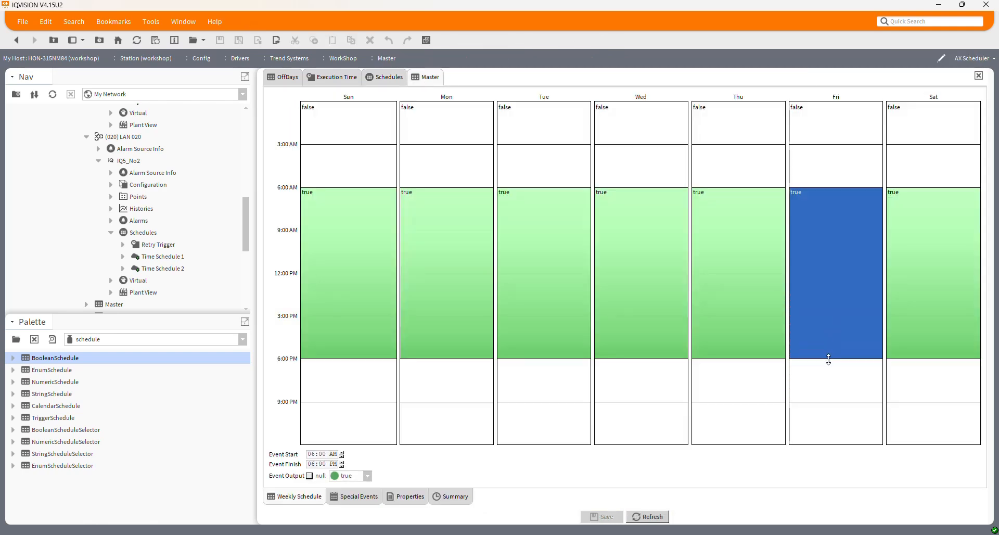
left_click(611, 515)
Step: Open WorkShop in its overview view to check the IQ5_No3 and IQ5_No2 lights and boiler outputs
scroll(174, 201, "up", 5)
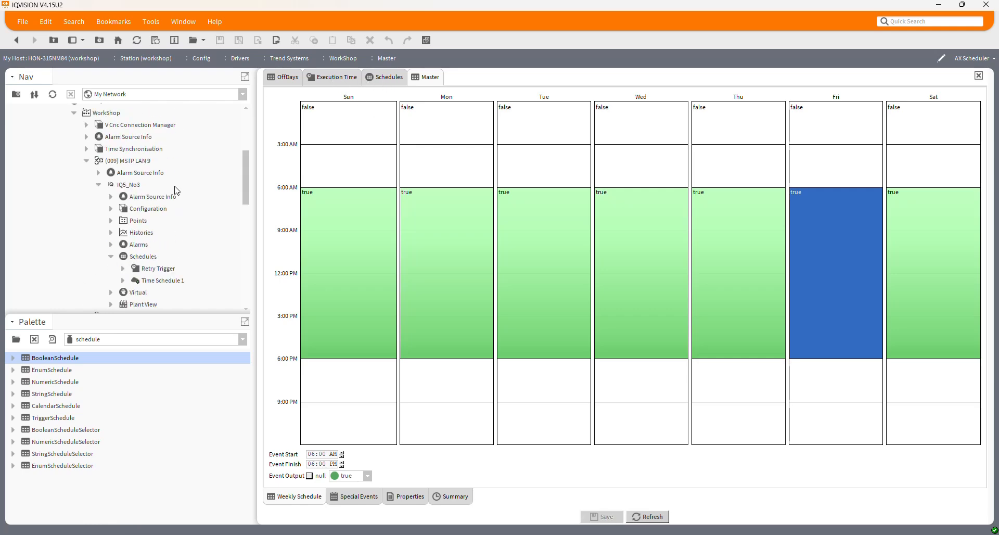
left_click(17, 42)
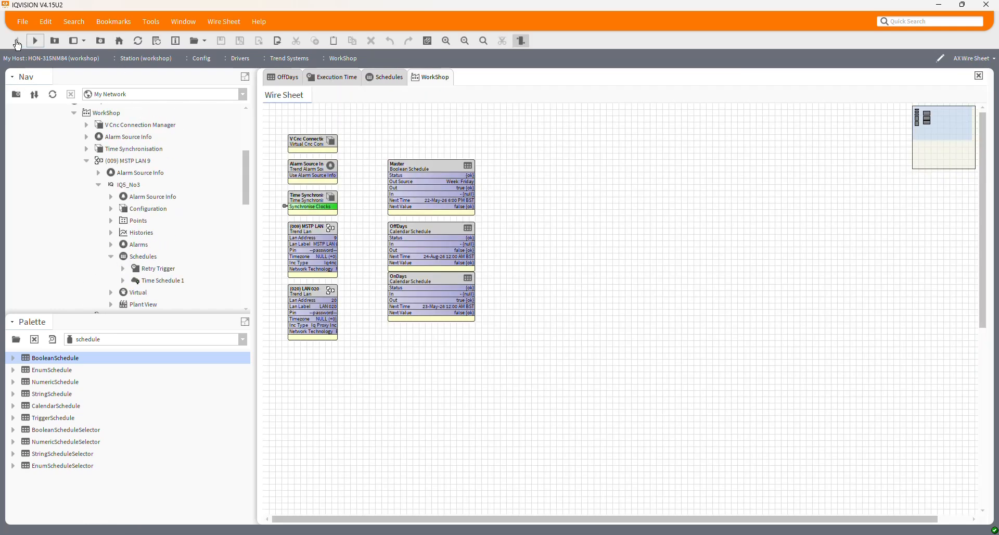
double_click(110, 115)
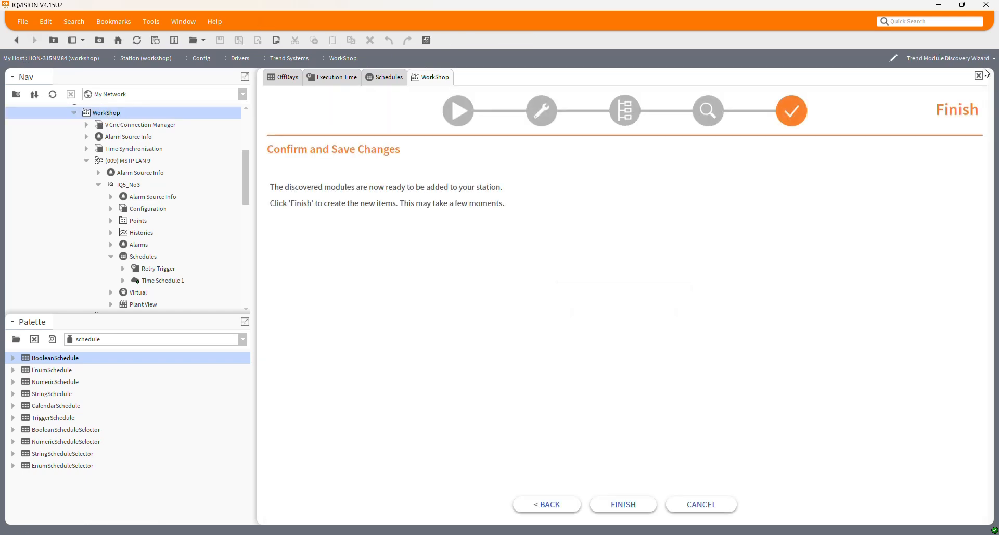
left_click(971, 59)
left_click(915, 311)
left_click(446, 41)
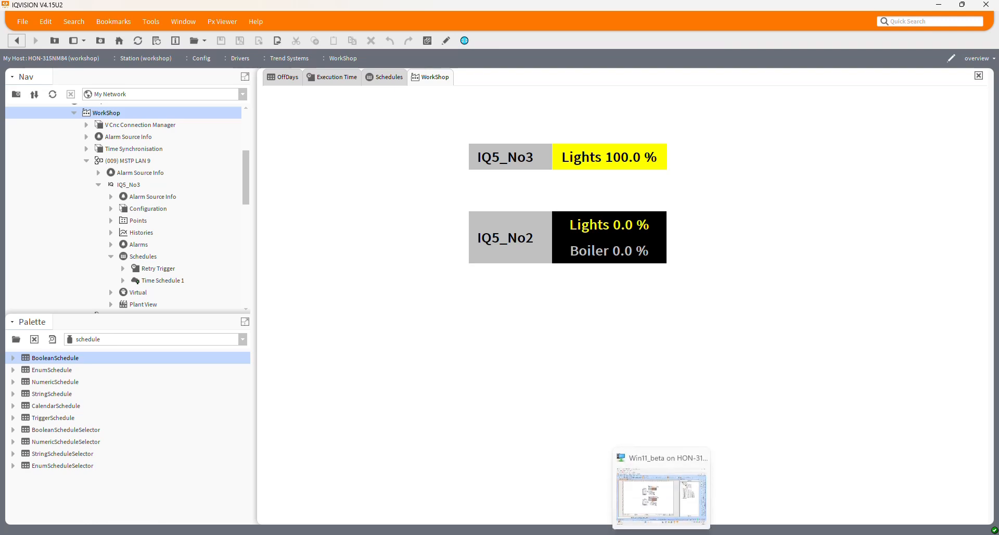
Step: Switch to SET in the virtual machine, check the L009n009.IQ and L020n021.IQ strategy pages, and return to IQVISION
left_click(660, 500)
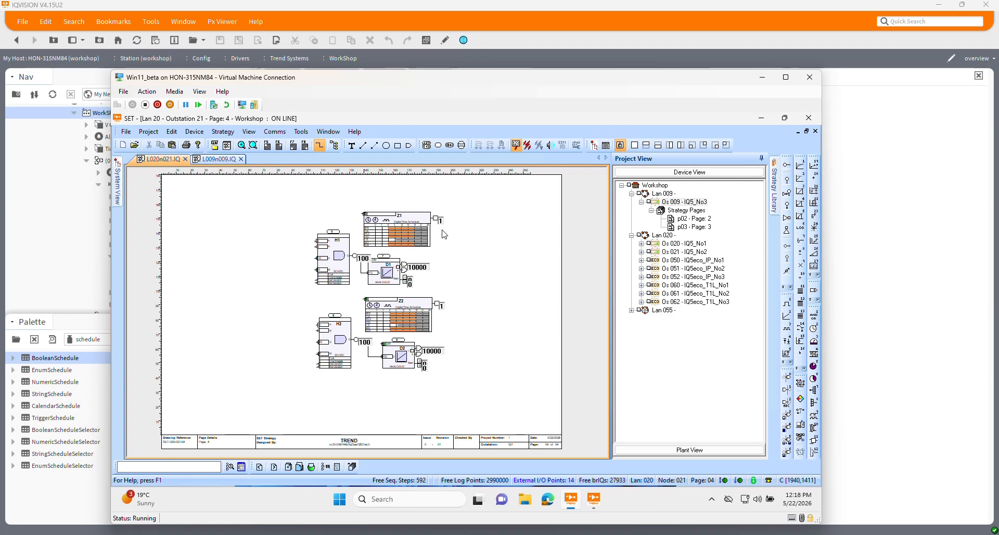
left_click(203, 160)
left_click(158, 161)
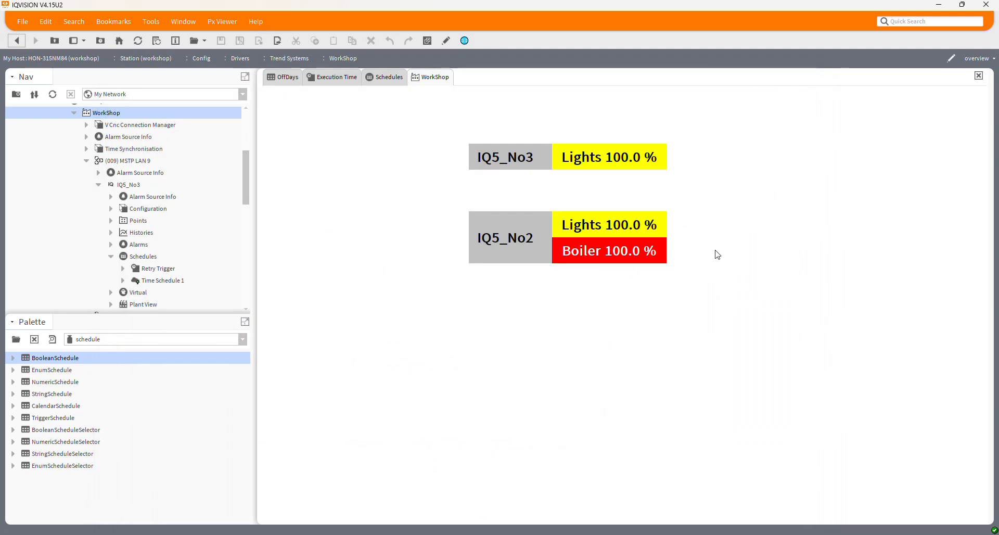
left_click(763, 77)
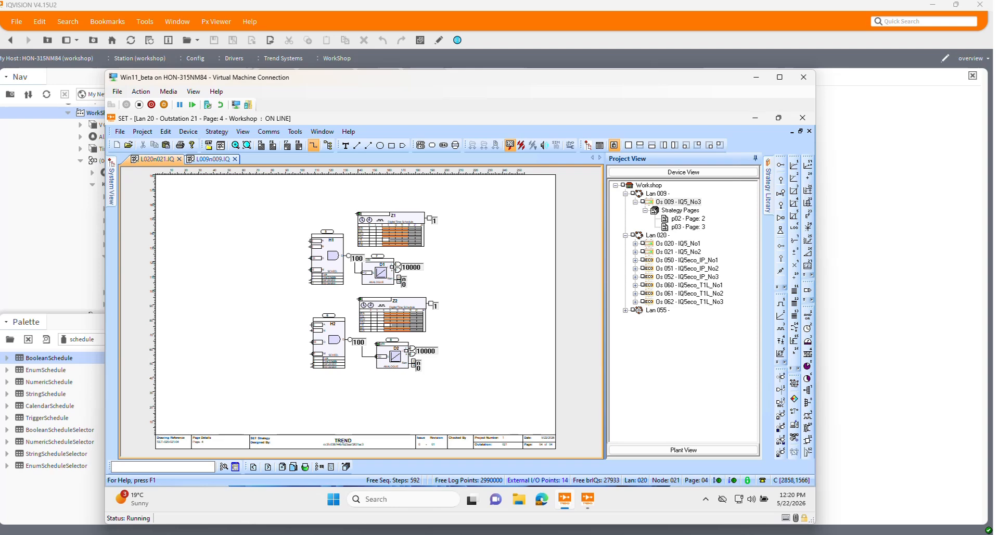
left_click(756, 77)
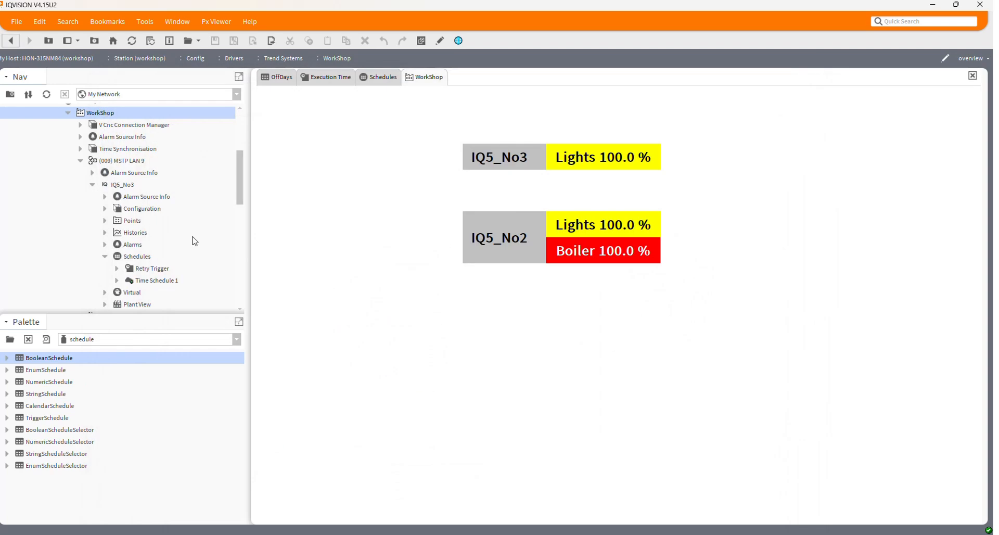
Step: Open WorkShop's AX Wire Sheet in a new tab and locate the OffDays and OnDays calendar schedules
scroll(193, 240, "down", 3)
scroll(196, 249, "up", 2)
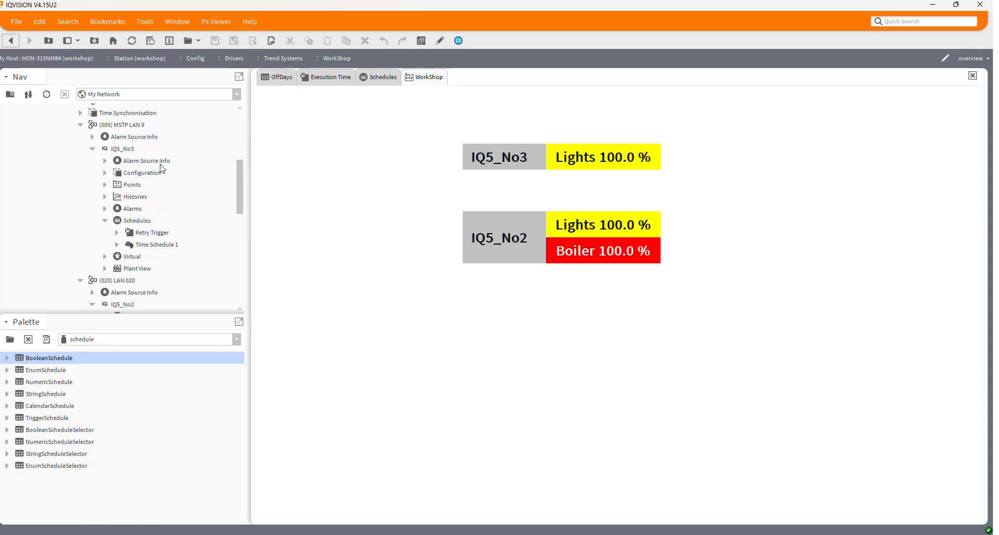
scroll(163, 168, "up", 5)
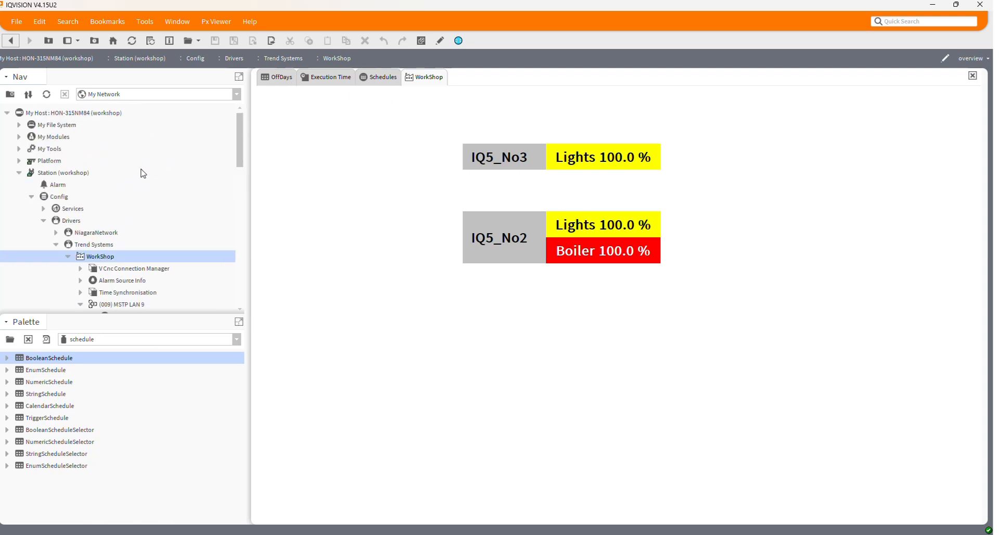
right_click(116, 257)
mouse_move(143, 163)
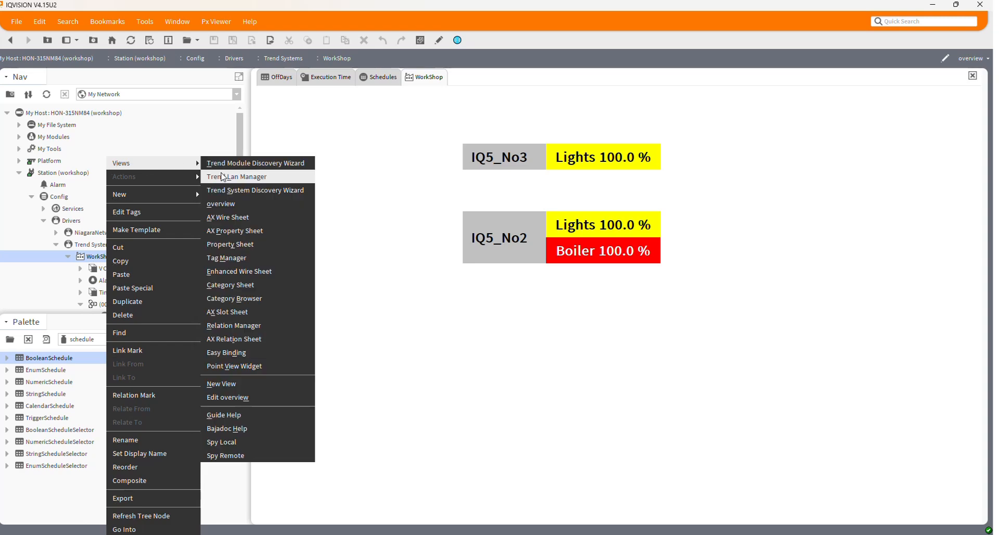
left_click(227, 216)
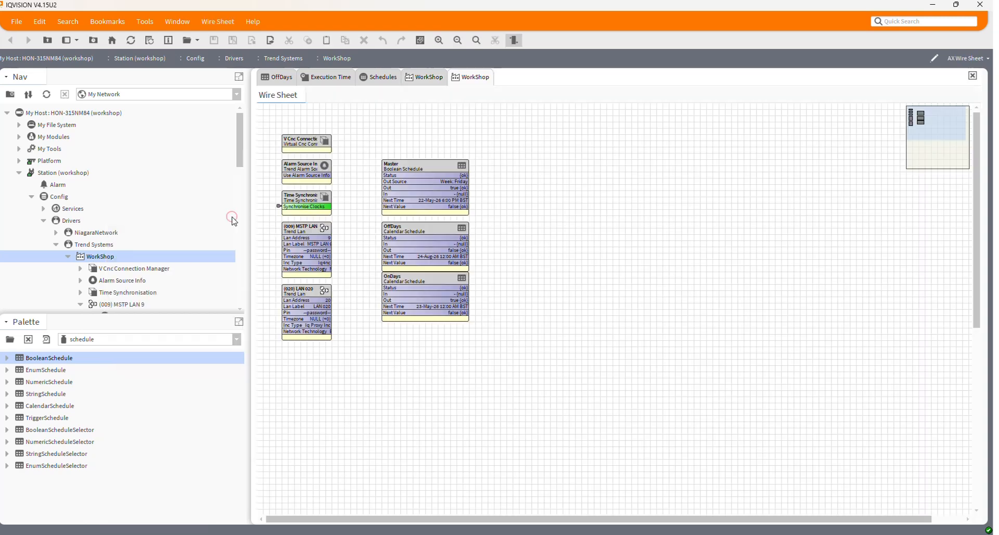
left_click(632, 219)
left_click(395, 234)
left_click(417, 295)
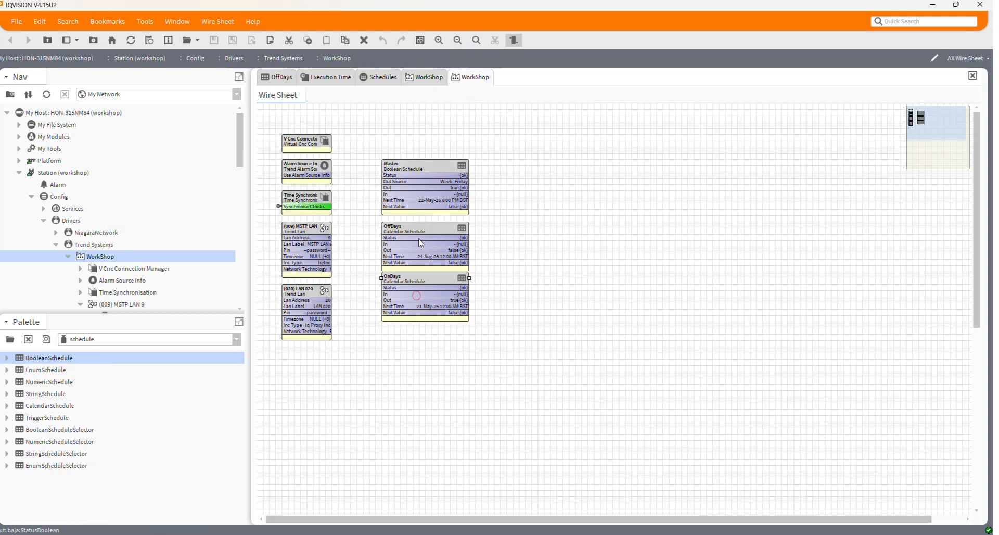
Step: Open the OffDays calendar and examine the date settings of its BankHolidayMon and Christmas events
left_click(421, 240)
double_click(420, 241)
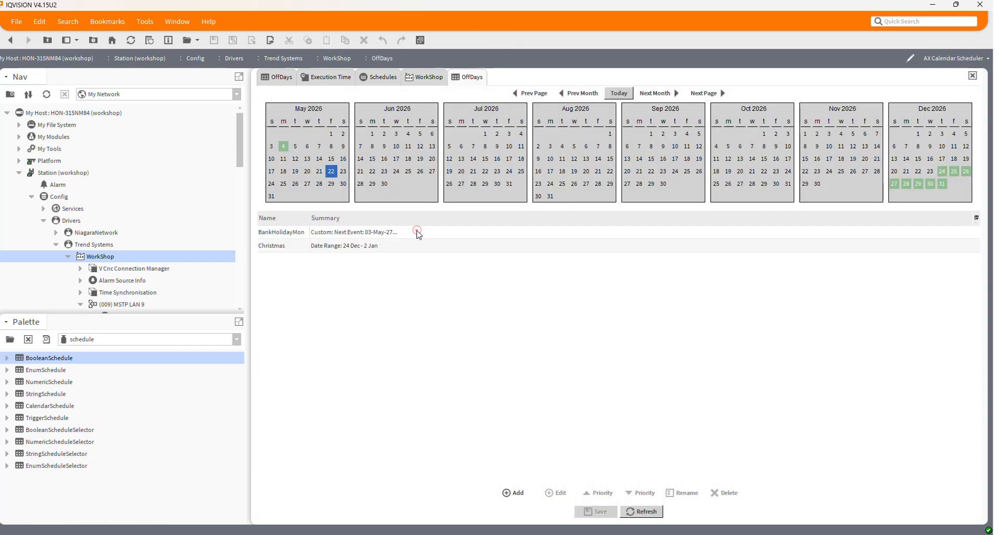
left_click(283, 235)
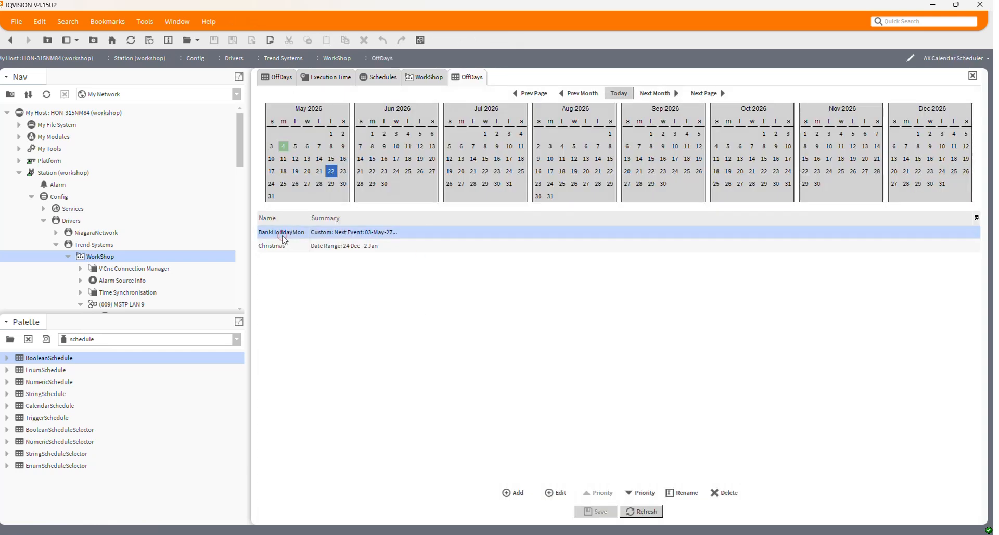
left_click(331, 245)
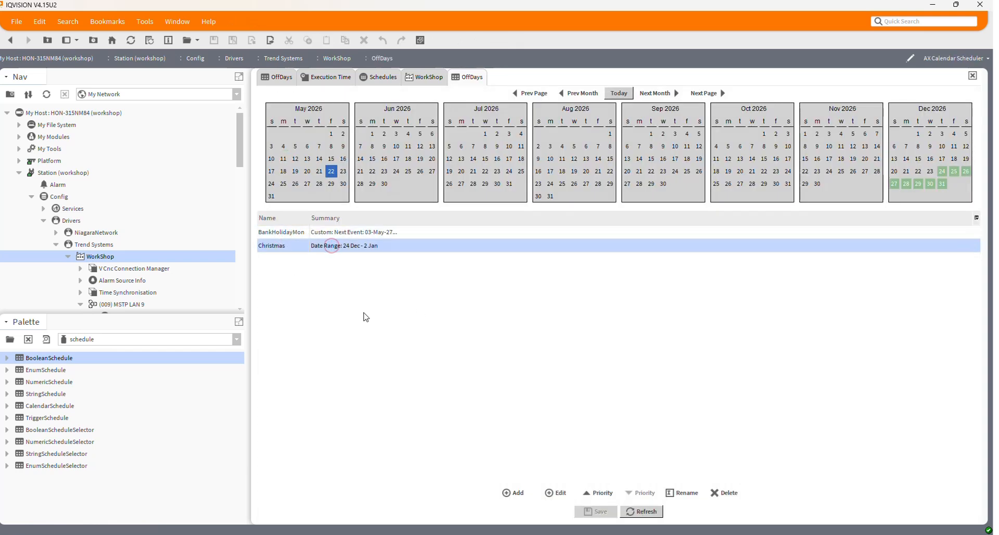
double_click(343, 249)
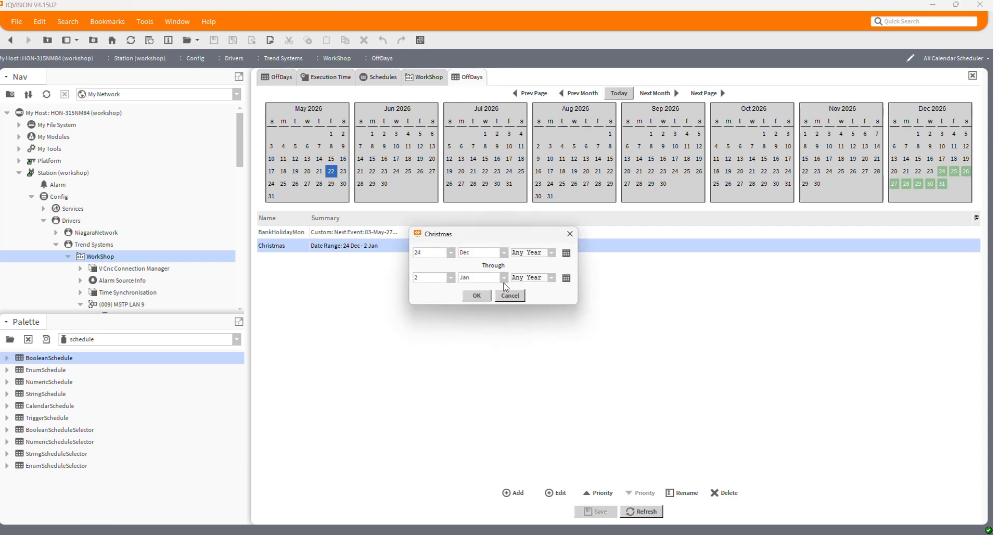
left_click(477, 295)
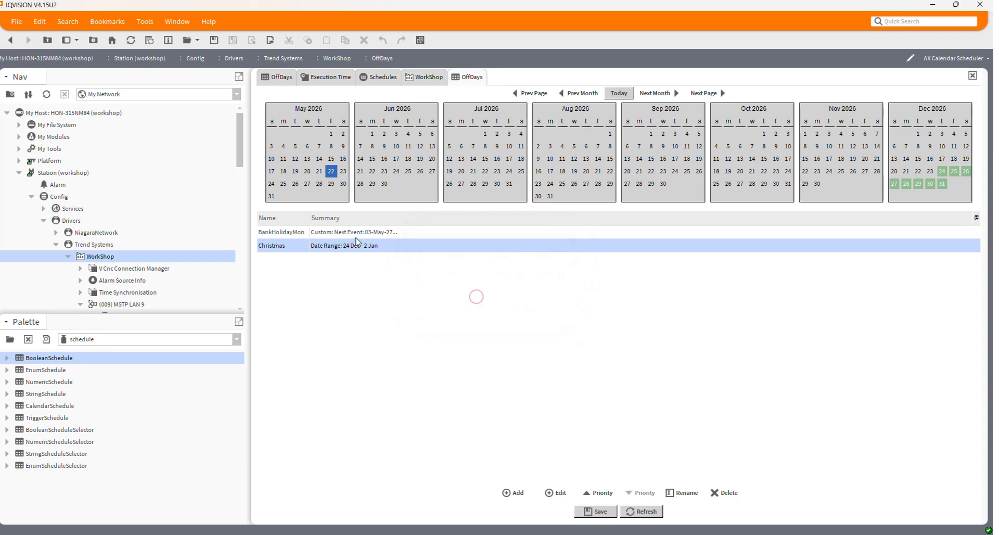
double_click(355, 232)
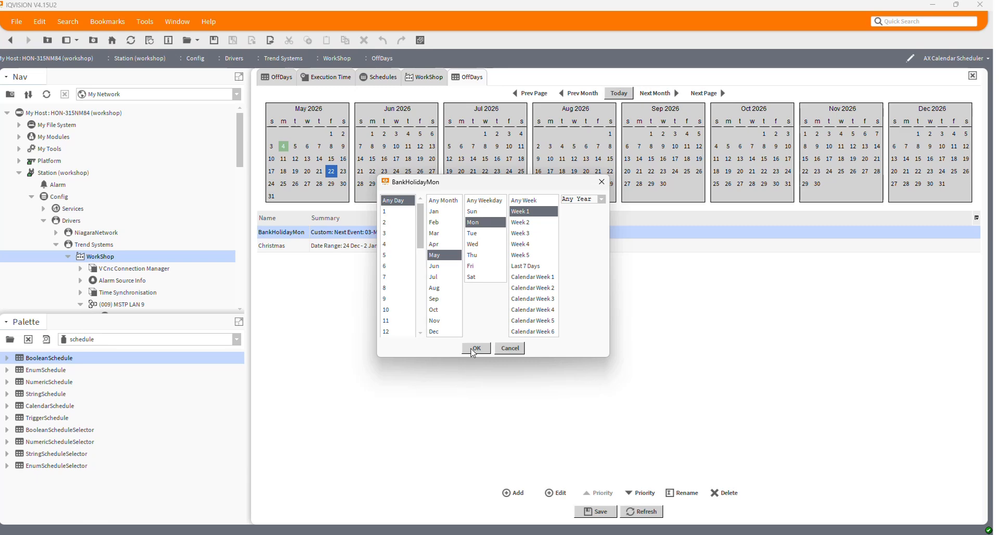
left_click(474, 348)
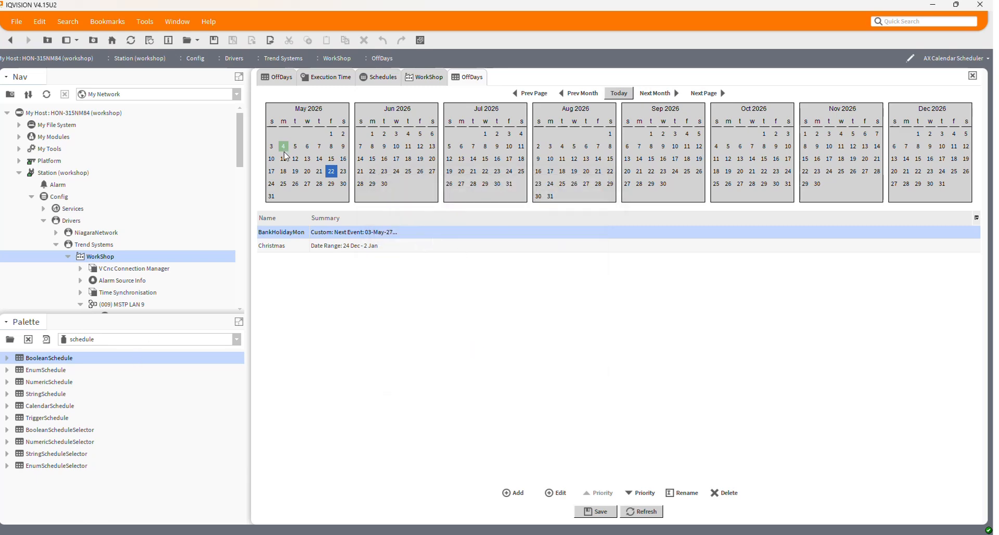
Step: Leave the OffDays calendar, saving its changes, and open the OnDays calendar
left_click(420, 79)
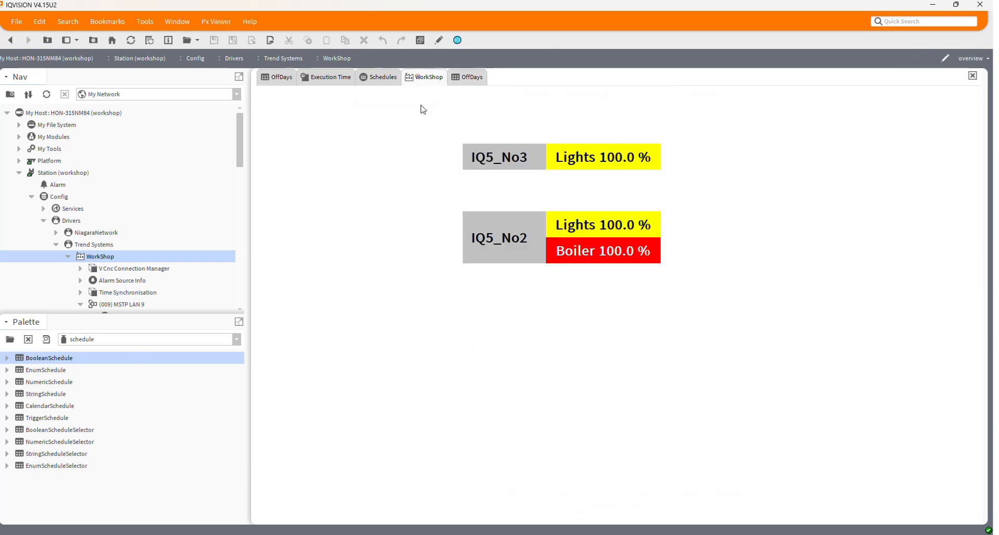
left_click(467, 77)
left_click(10, 41)
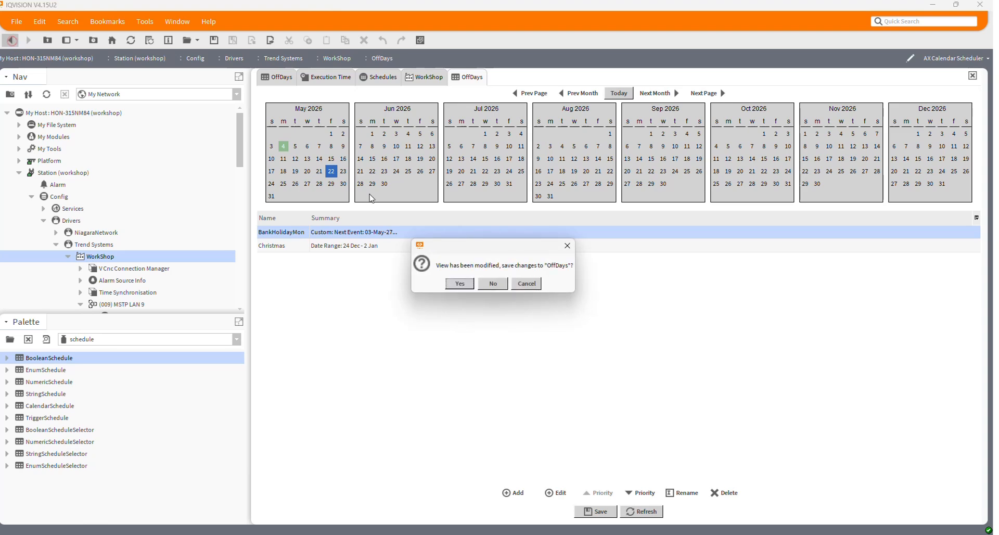
left_click(460, 283)
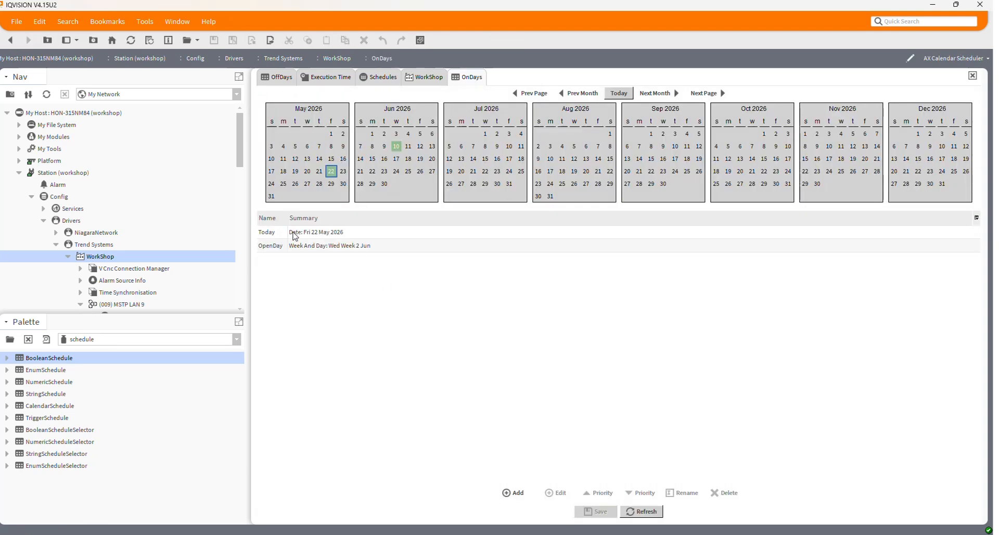
Step: Examine the date settings of the Today and OpenDay events in the OnDays calendar, leaving both unmodified
double_click(295, 234)
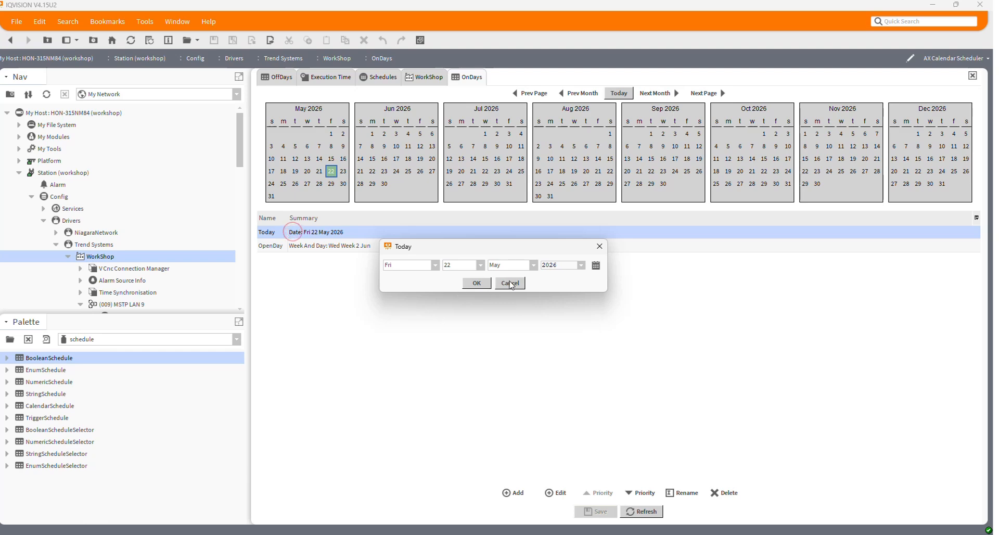
left_click(511, 283)
left_click(340, 247)
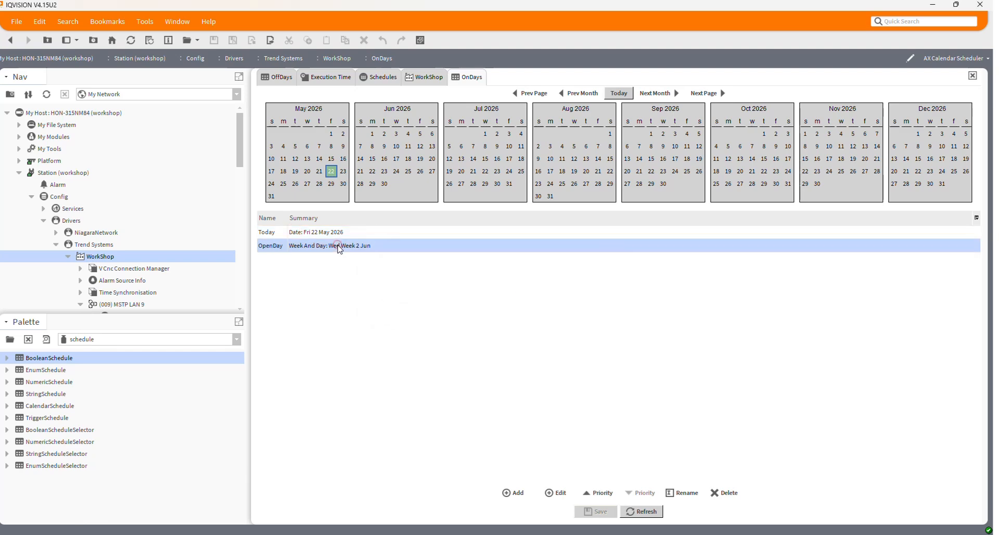
double_click(339, 247)
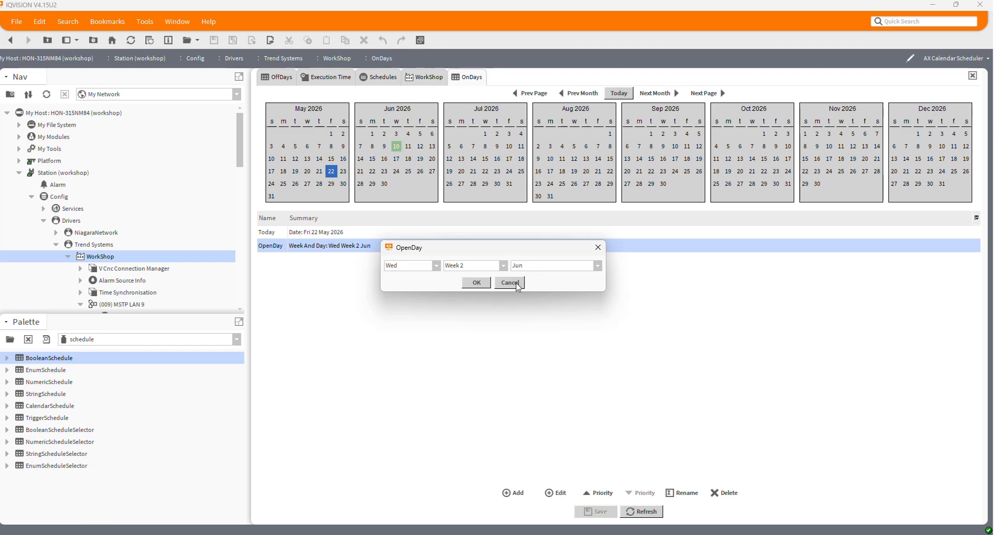
left_click(515, 282)
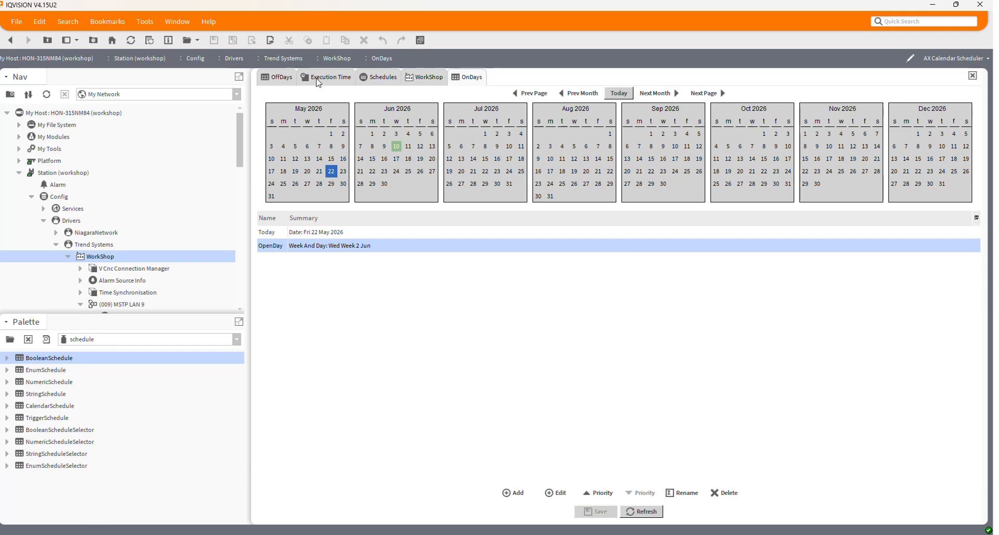
Step: Open the special events of the Master schedule under WorkShop
left_click(391, 78)
scroll(162, 294, "down", 4)
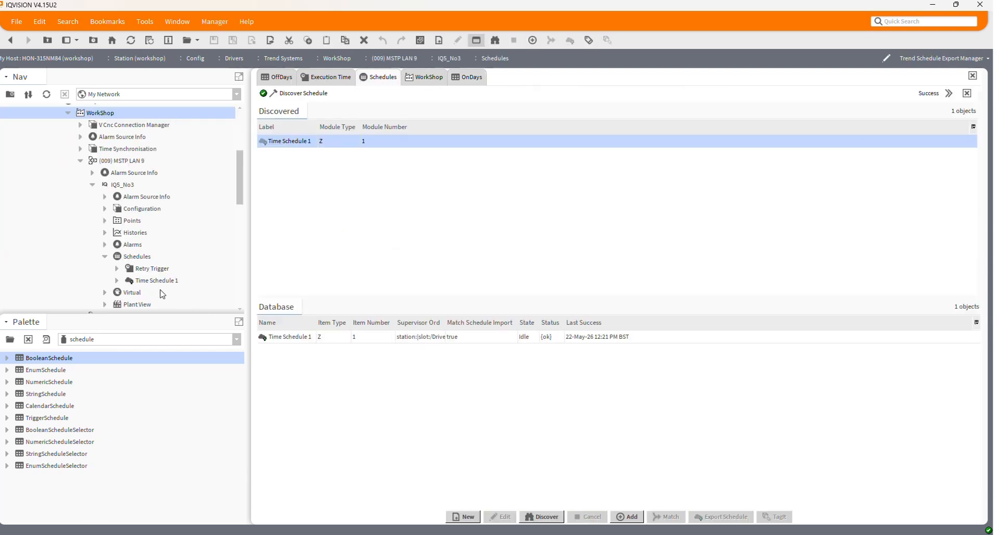
scroll(169, 284, "down", 4)
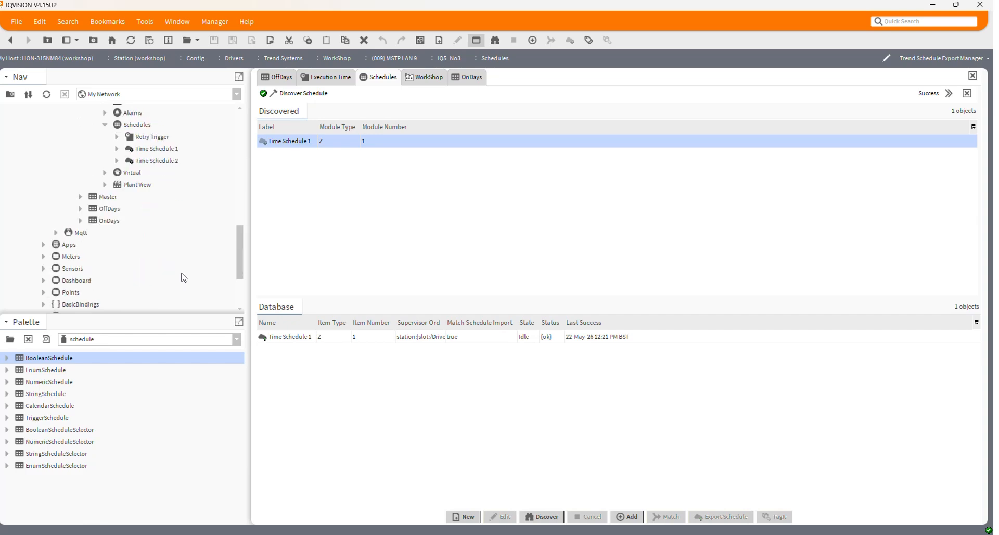
double_click(108, 197)
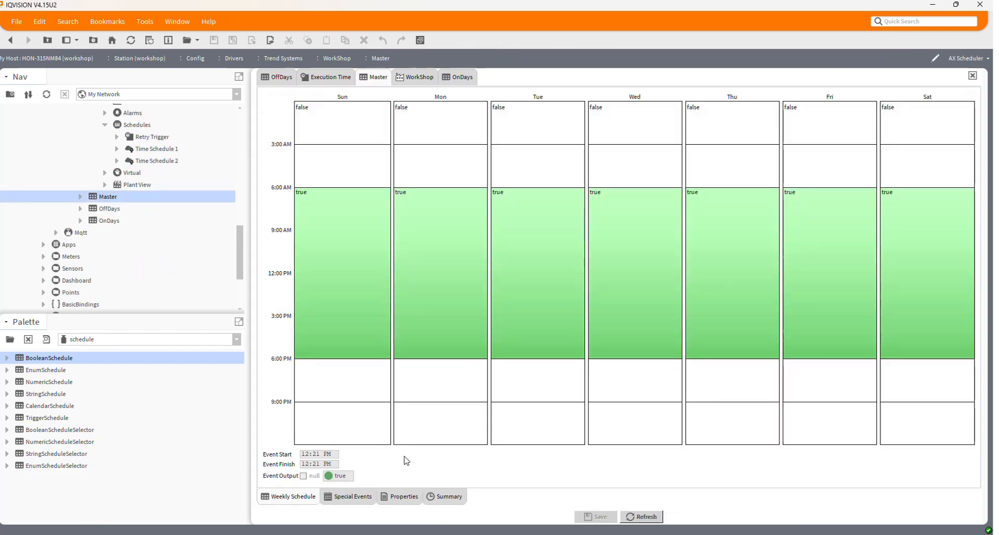
left_click(352, 497)
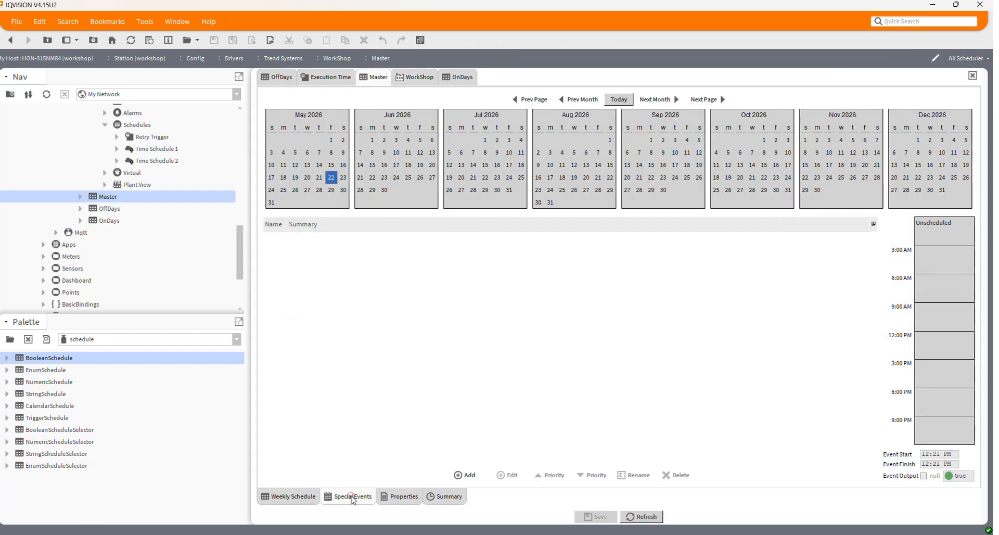
Step: Add a special event named OffAllDay of type Reference that points to the OffDays calendar
left_click(464, 475)
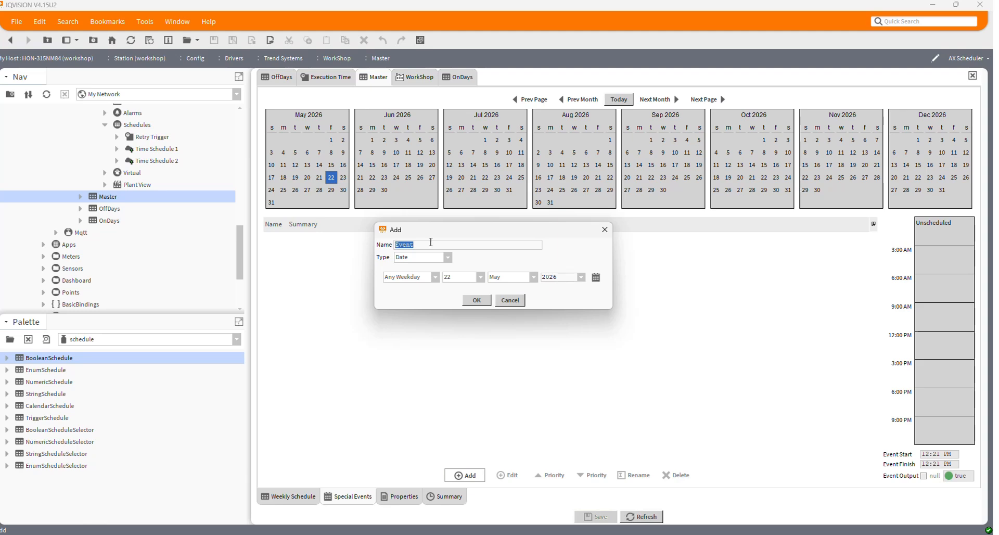
type("OffAllDay")
left_click(430, 260)
left_click(406, 311)
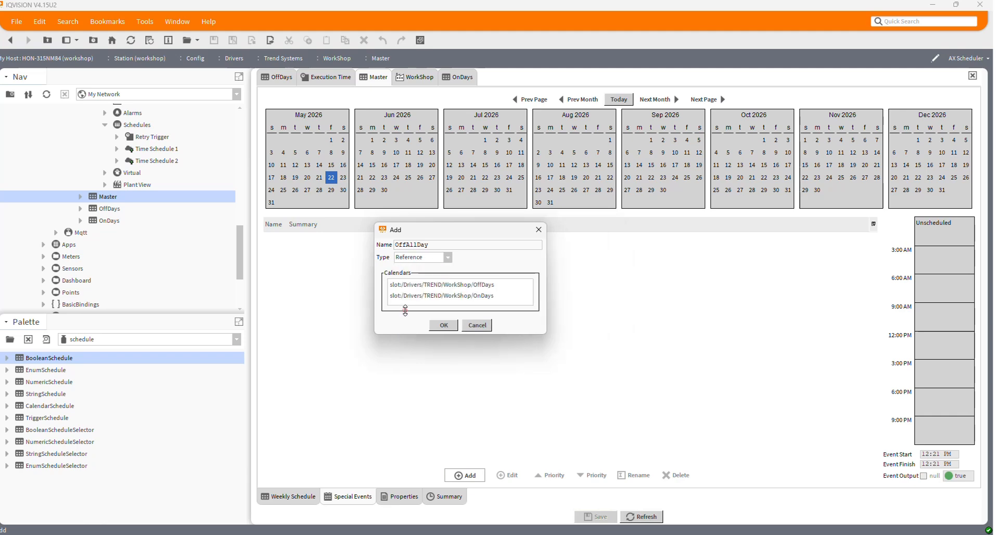
left_click(487, 285)
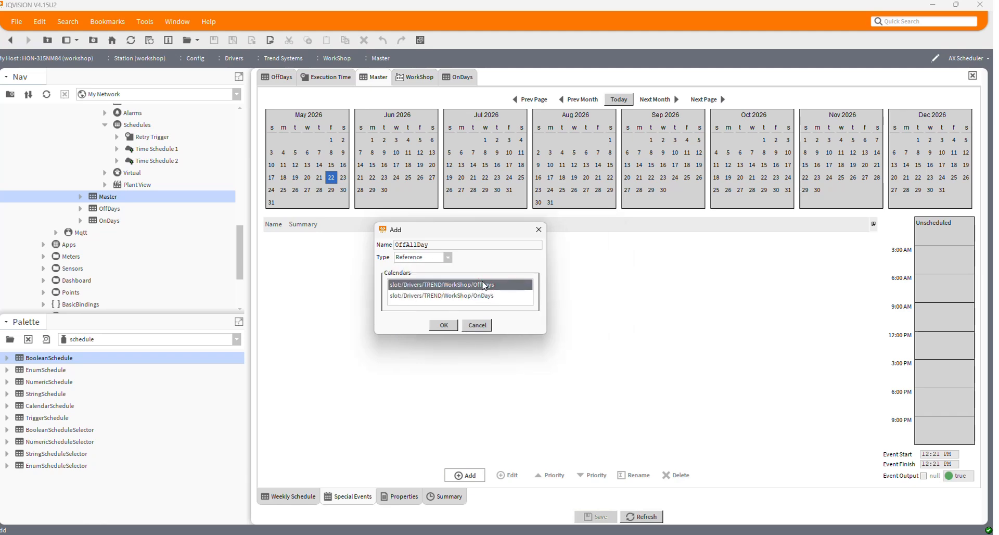
left_click(445, 325)
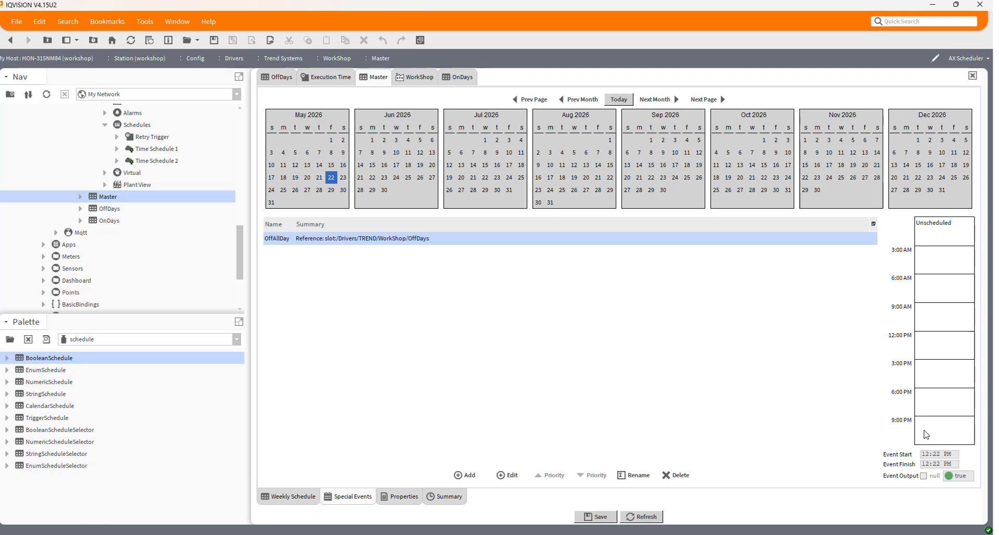
Step: Add a second special event named OnAllDay of type Reference that points to the OnDays calendar
left_click(463, 475)
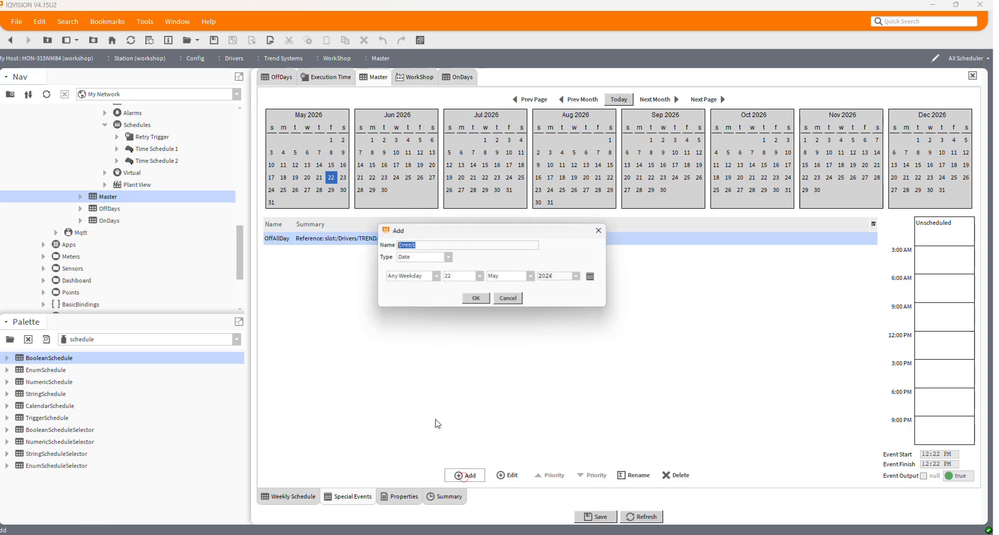
left_click(426, 257)
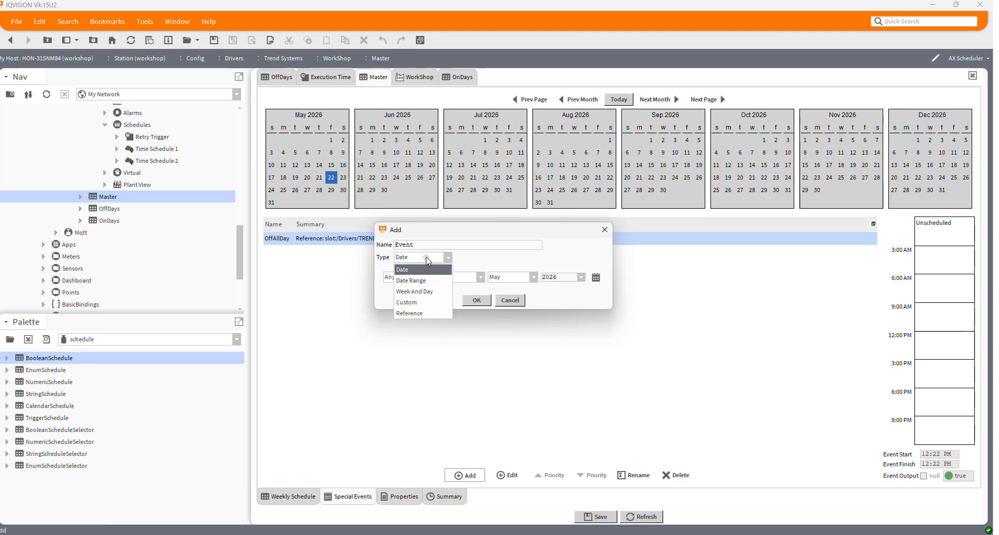
left_click(411, 313)
double_click(419, 245)
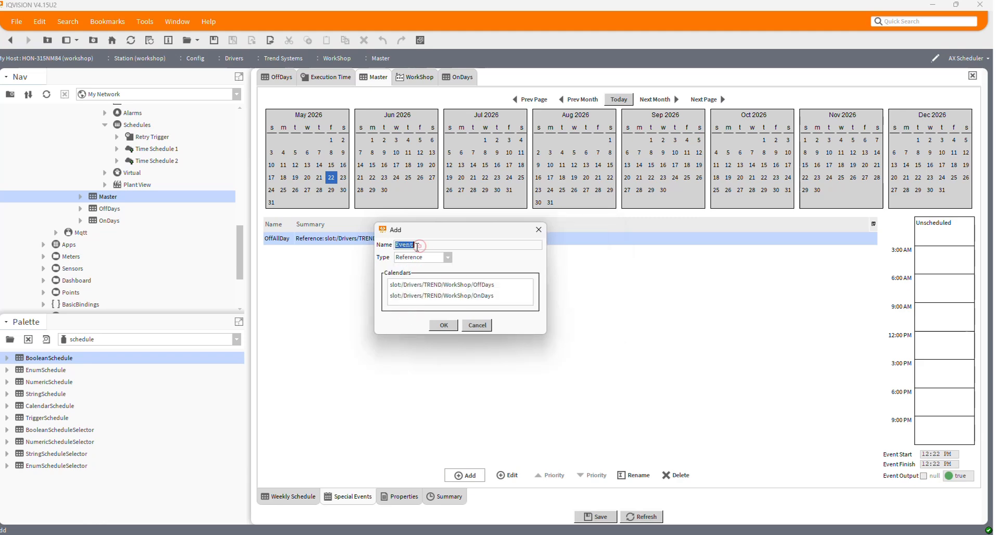
type("OnAllDay")
left_click(477, 300)
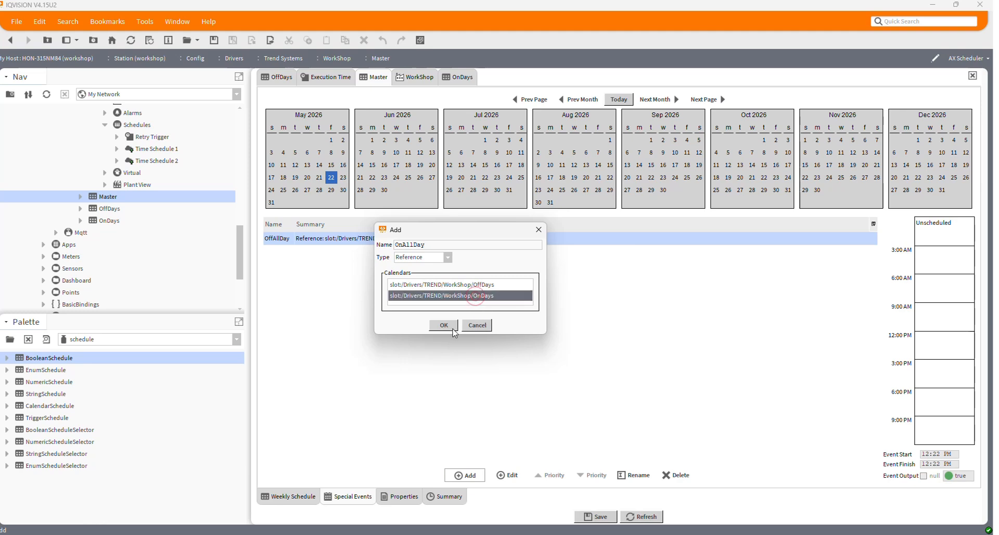
left_click(444, 326)
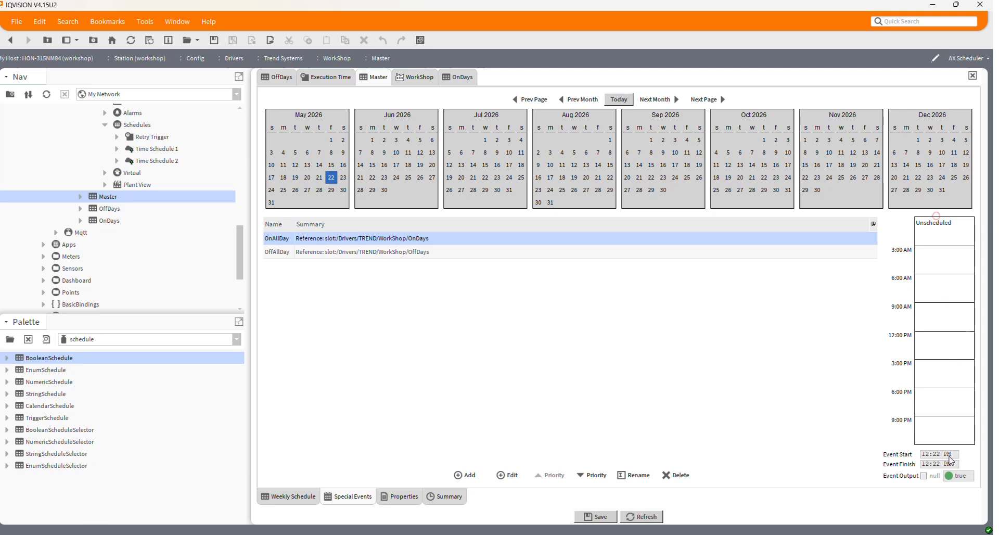
Step: Schedule the OnAllDay event as true for the whole day, 12:00 AM to 12:00 AM, and save the Master schedule
left_click(936, 214)
left_click(936, 379)
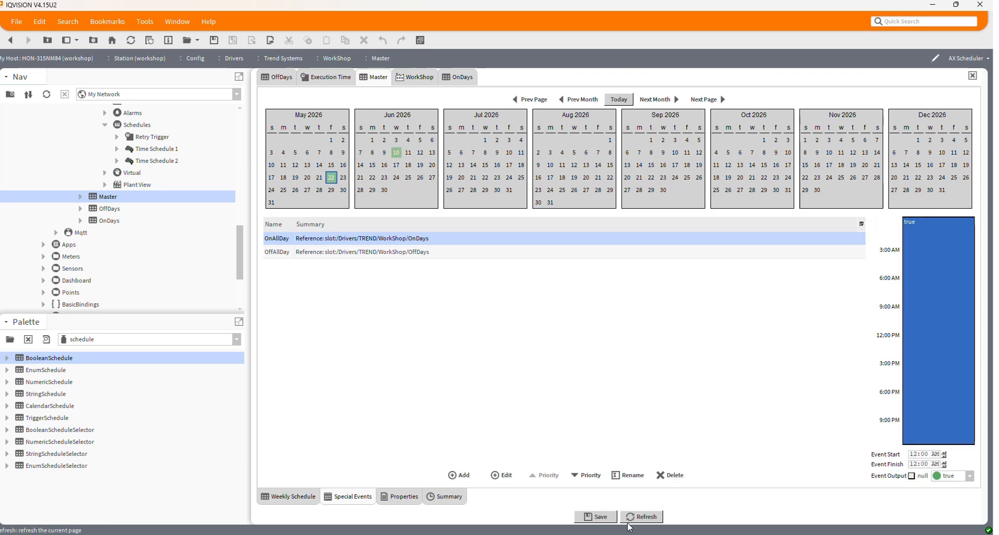
left_click(594, 516)
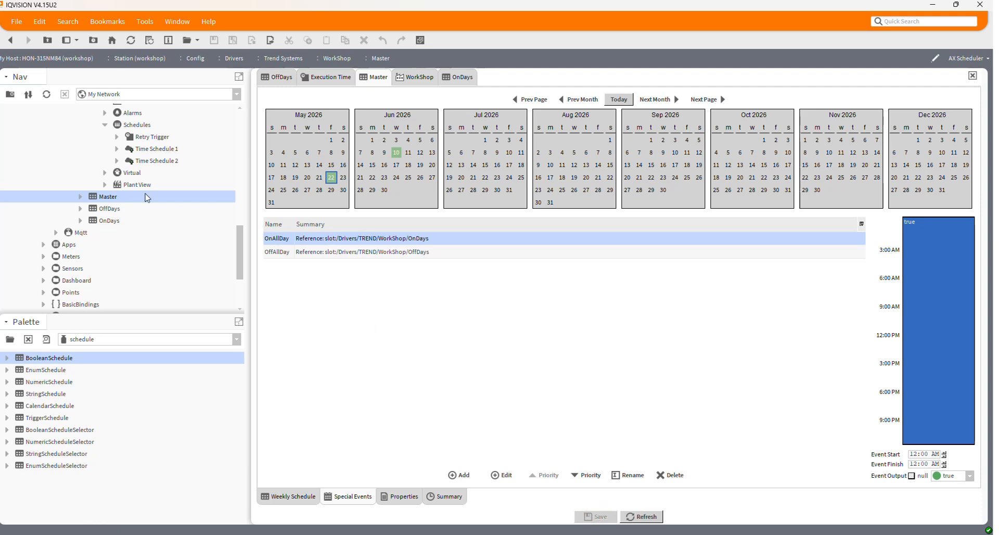
Step: Delete Friday's event from the Master weekly schedule and save the change
left_click(285, 495)
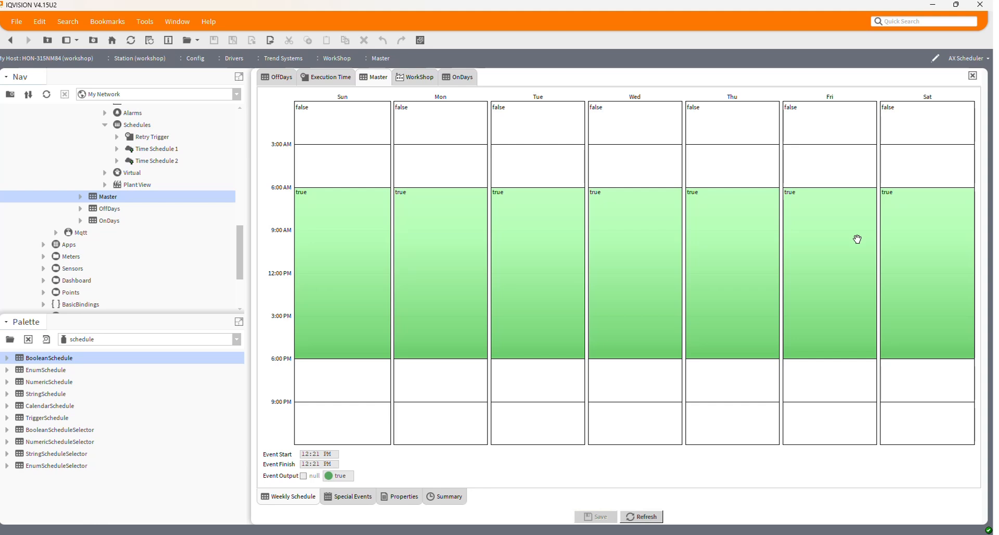
left_click(817, 229)
right_click(818, 229)
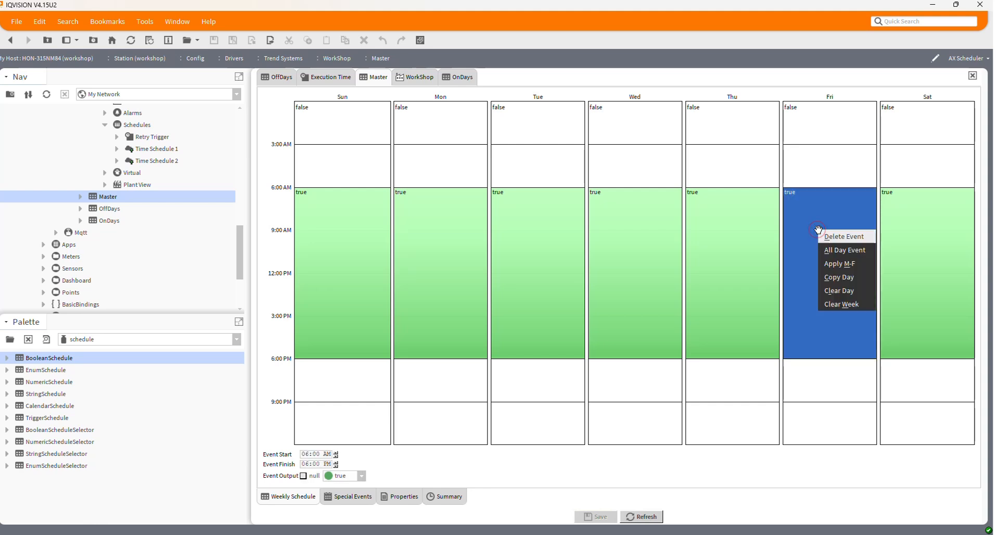
left_click(839, 236)
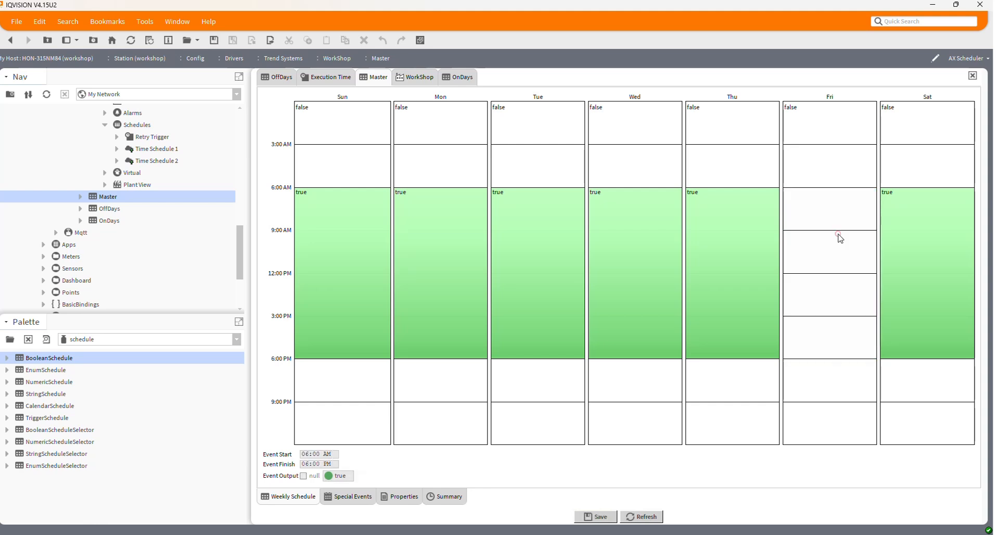
left_click(593, 516)
Step: Switch to the browser and check the refreshed normal week of Time Schedule 1 on IQ5_No2 and IQ5_No3
scroll(182, 265, "up", 2)
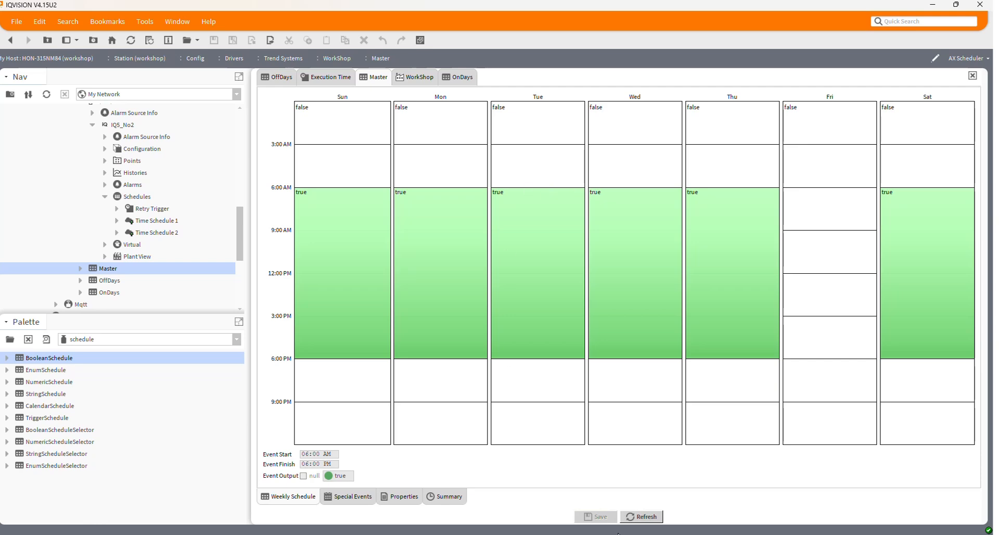
key("alt+Tab")
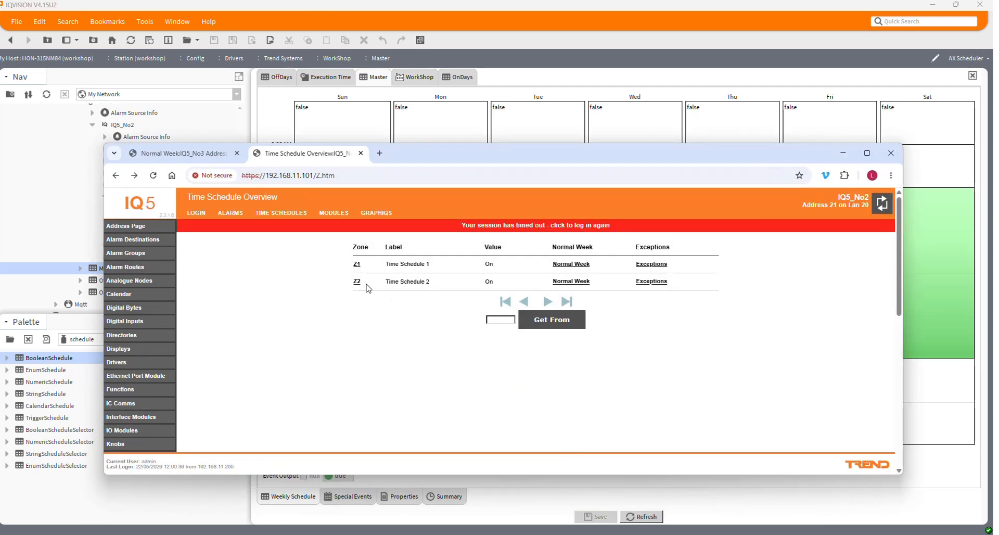
left_click(153, 176)
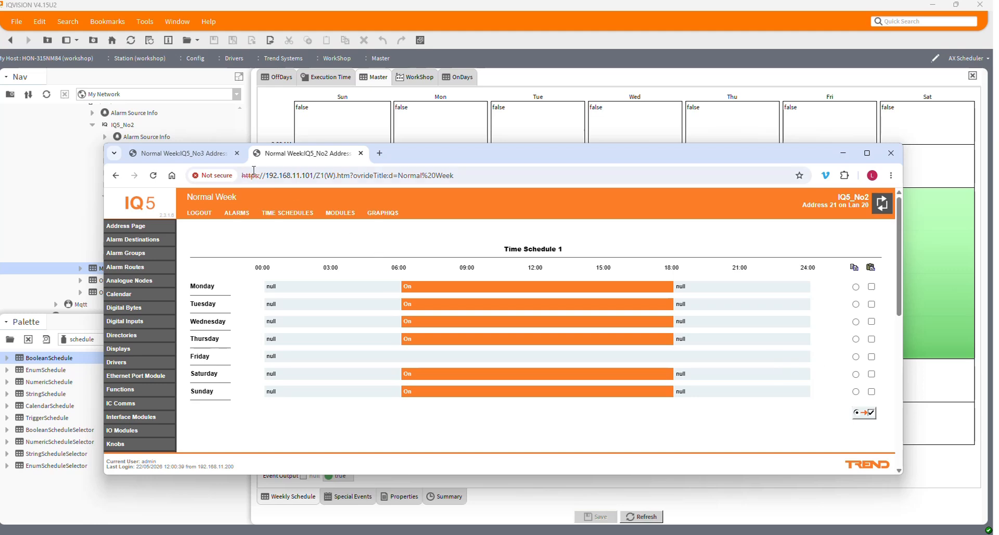
left_click(201, 153)
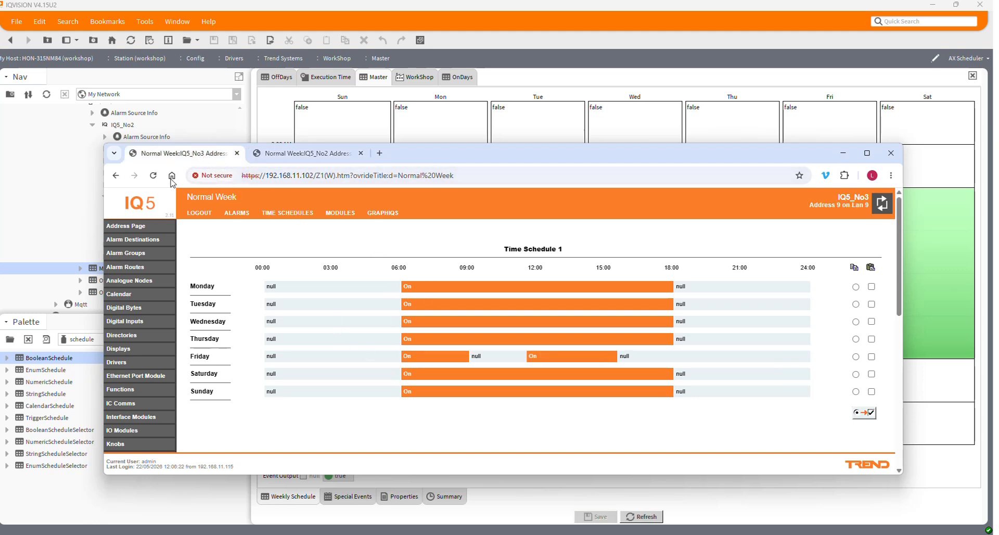
left_click(153, 175)
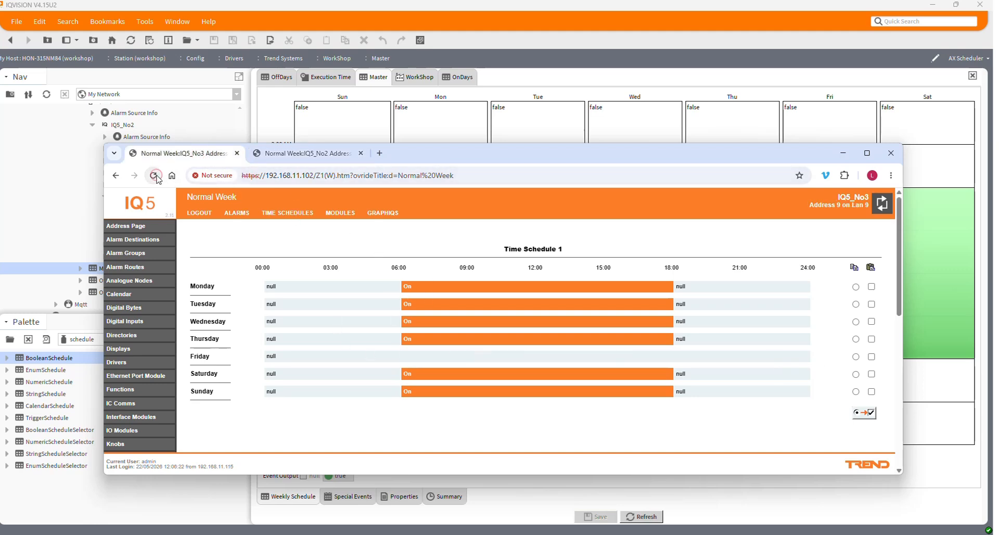
left_click(321, 154)
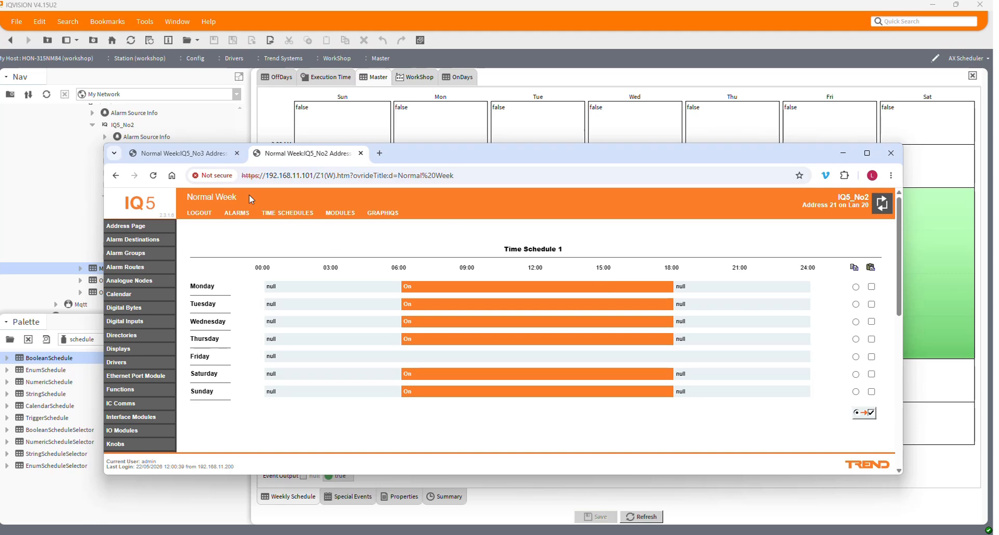
Step: Examine Time Schedule 1's exceptions on IQ5_No2, including the times of the OnAllDay exception for 22 May
left_click(116, 175)
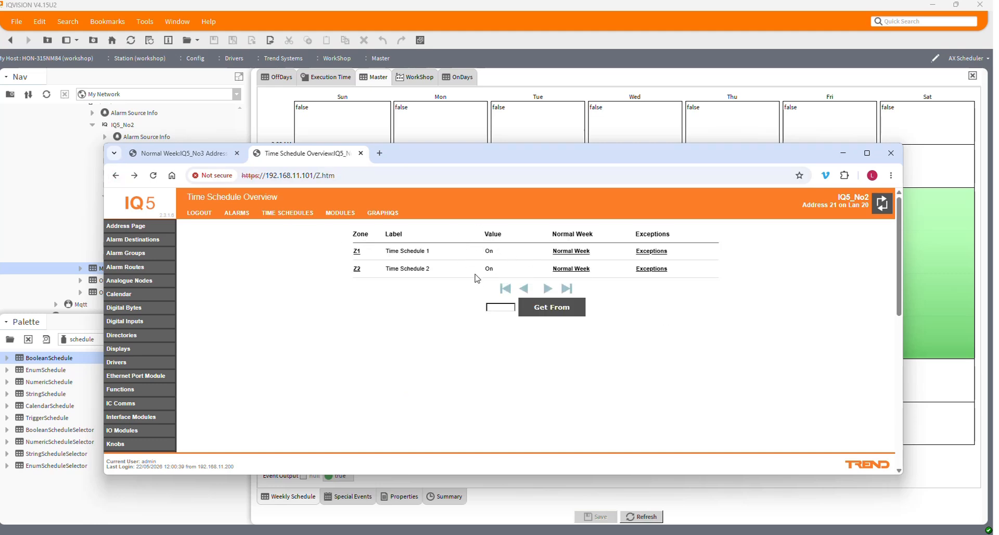
left_click(649, 252)
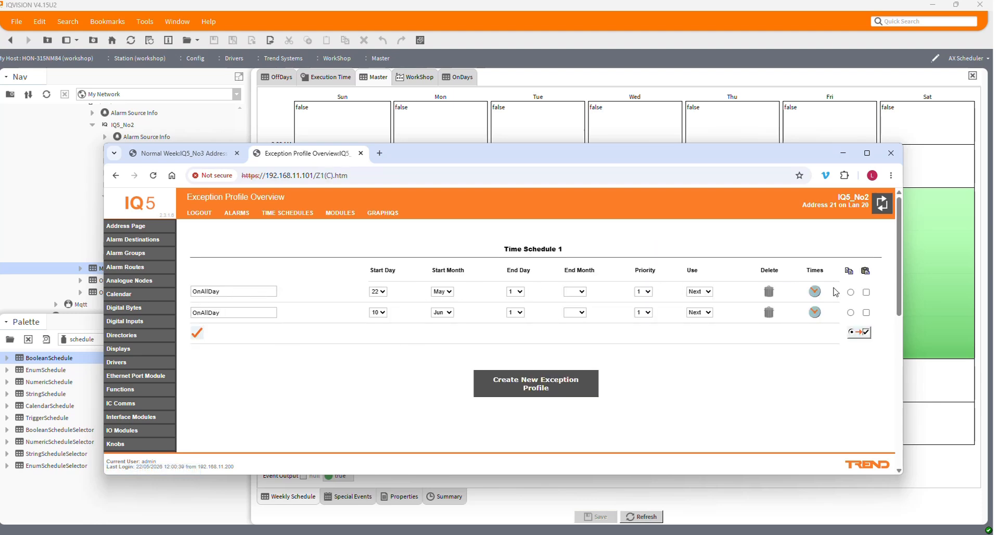
left_click(818, 296)
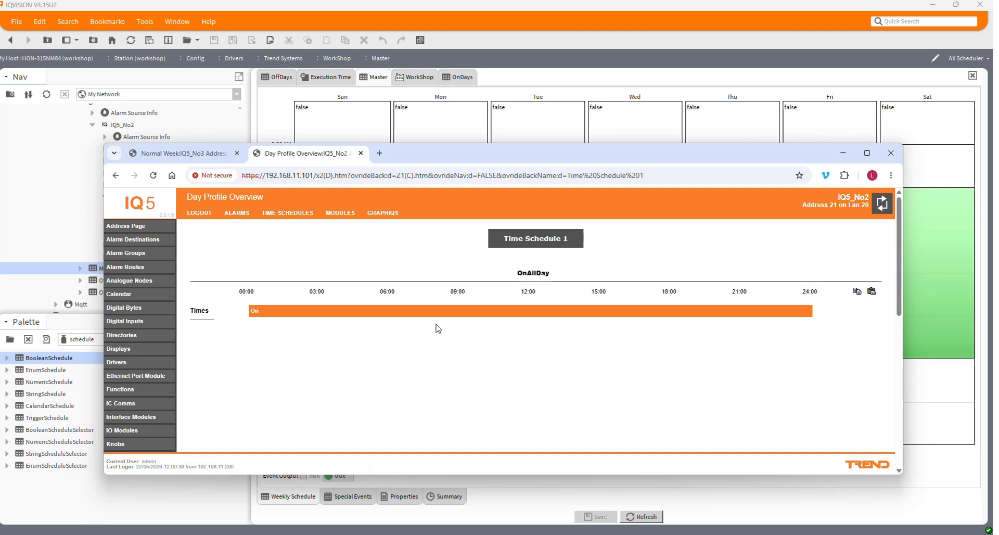
left_click(116, 175)
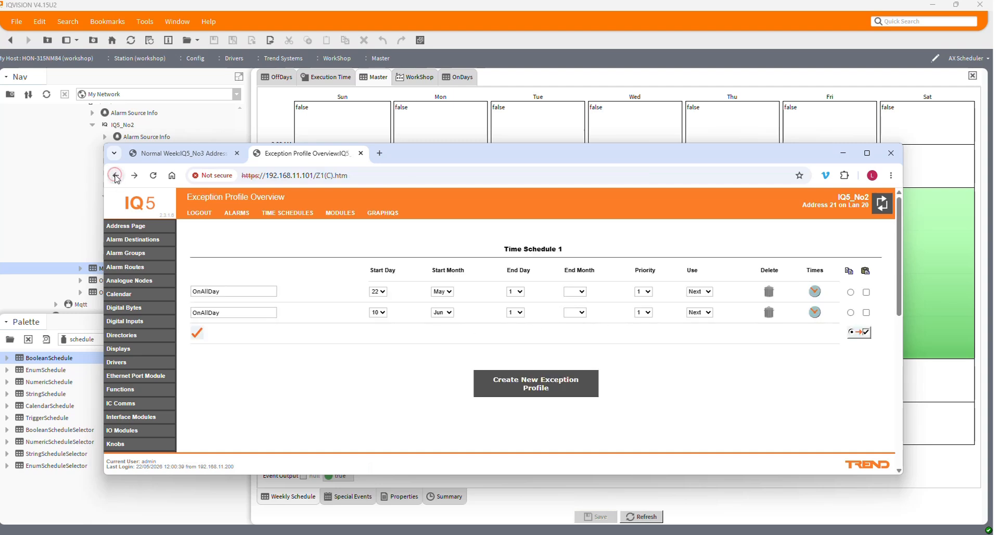
left_click(116, 176)
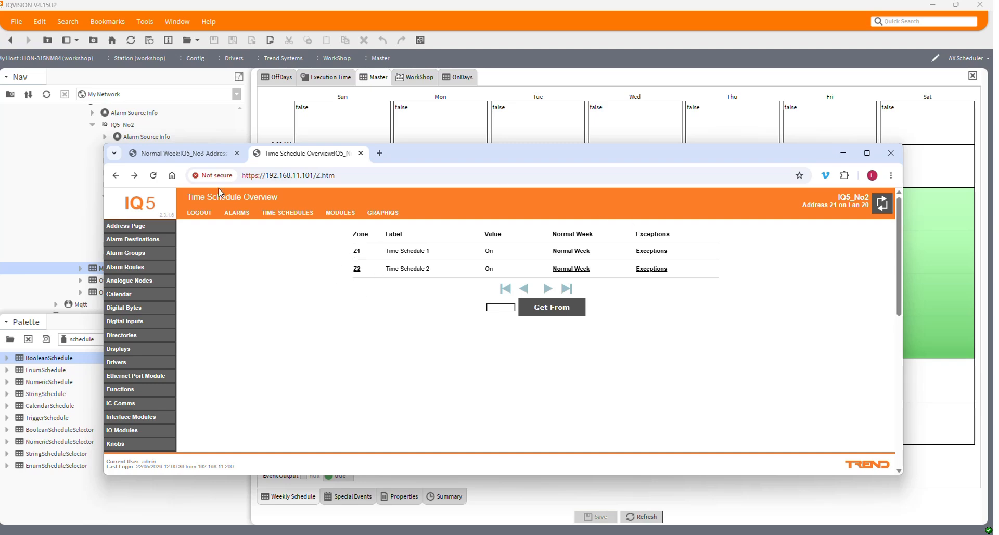
Step: Examine Time Schedule 1's exceptions and the 22 May OnAllDay times on IQ5_No3, then close the browser
left_click(165, 153)
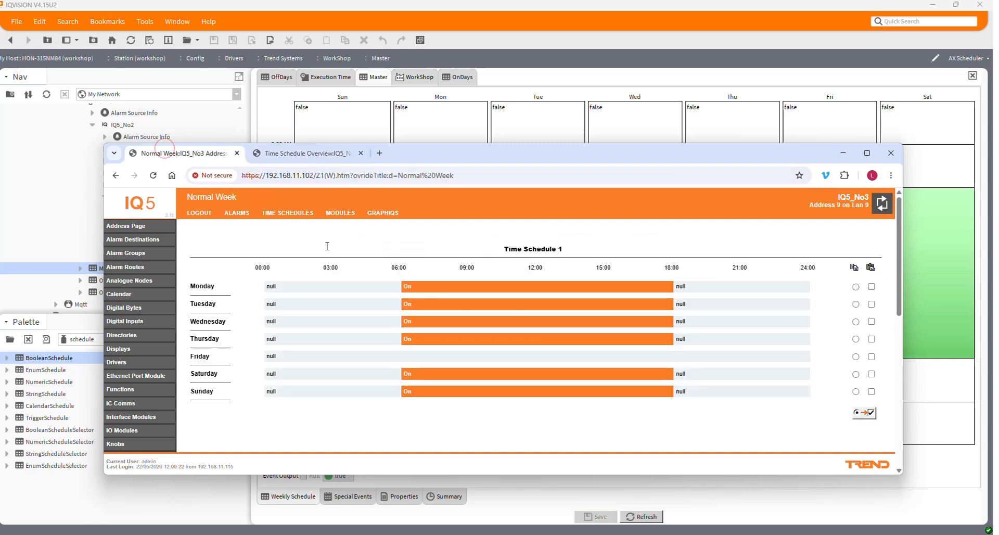
left_click(116, 175)
left_click(648, 252)
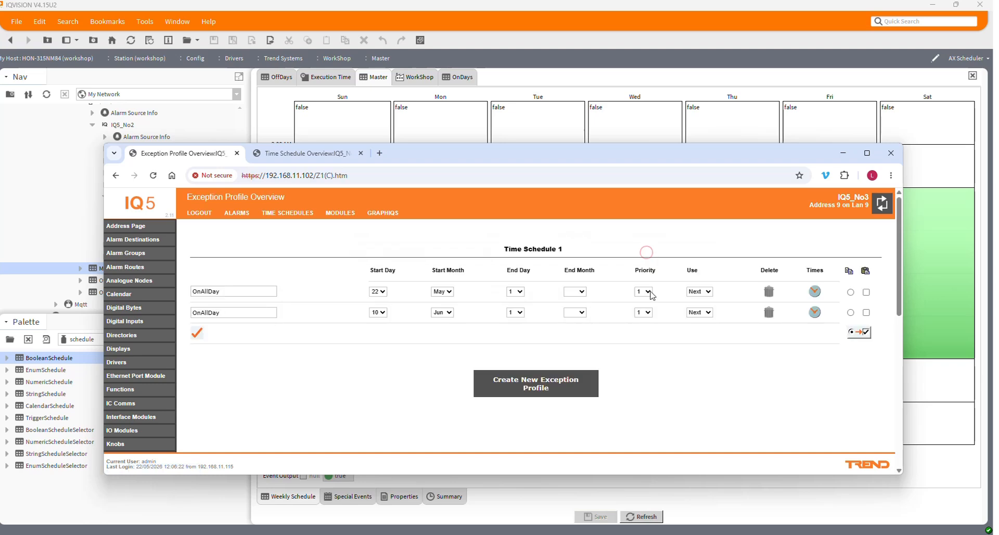
left_click(815, 292)
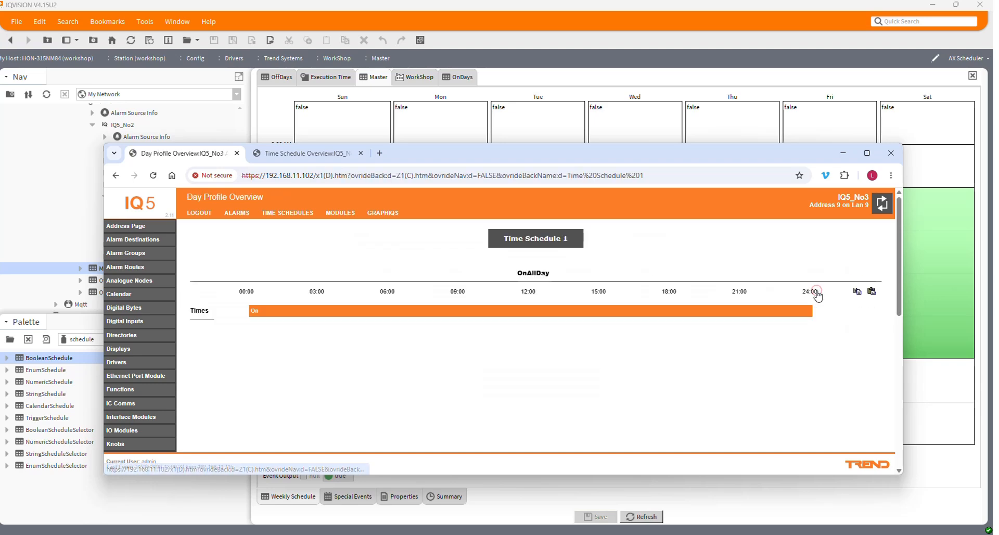
left_click(116, 176)
left_click(891, 153)
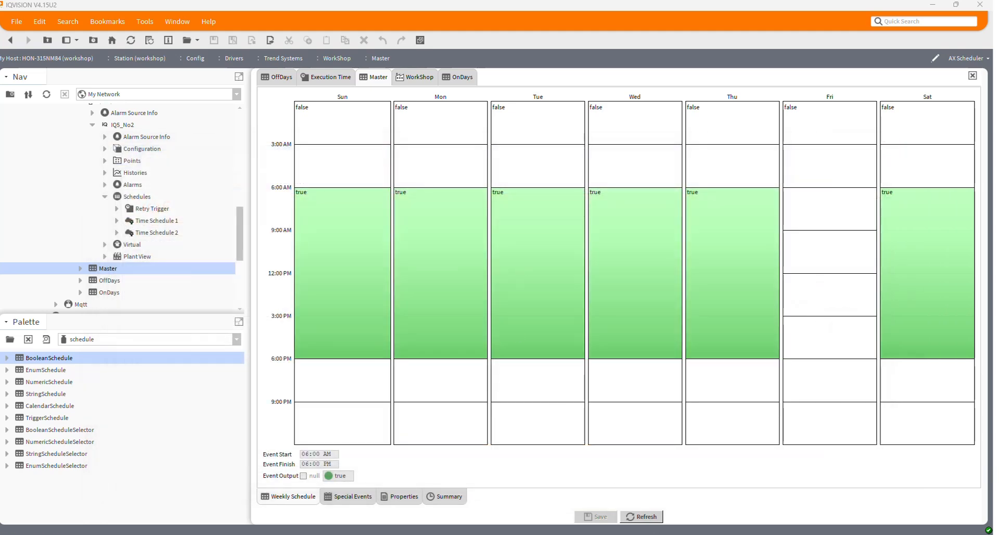
Step: Switch to SET in the virtual machine to view the time schedule and offset modules on the strategy page, then return to IQVISION
left_click(658, 534)
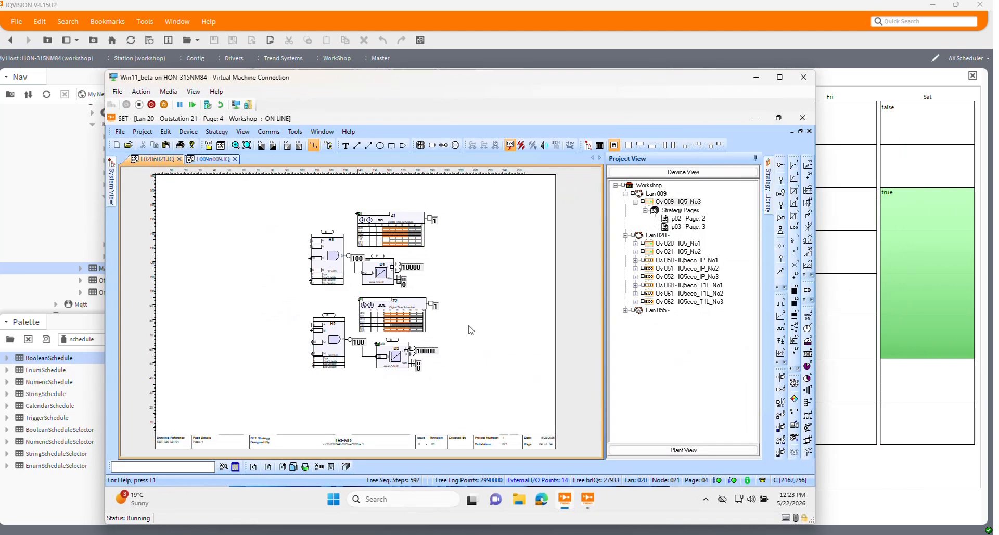
mouse_move(382, 249)
left_click(757, 77)
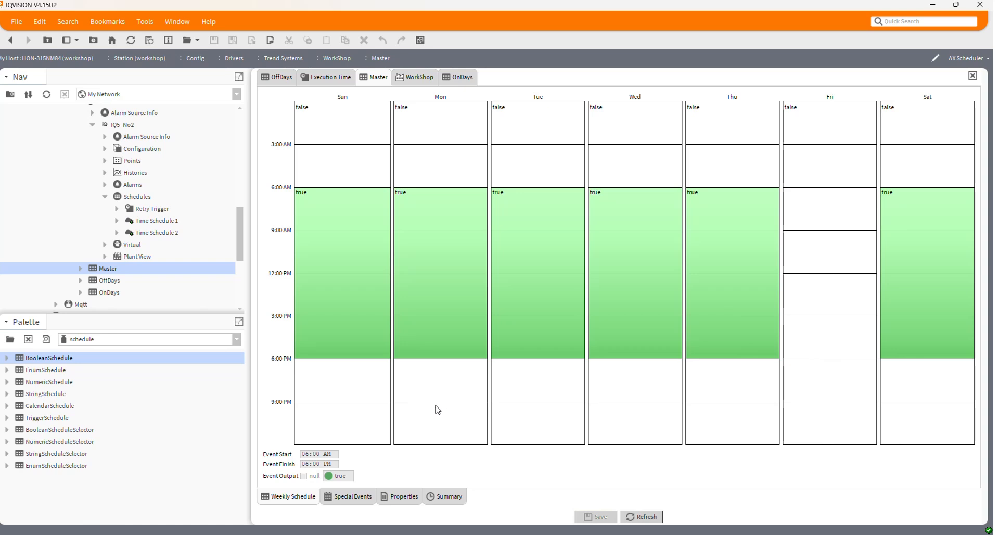
Step: Add a true event on Friday from 6:00 AM to 6:00 PM in the Master weekly schedule and save it
left_click(103, 268)
left_click_drag(820, 297, 813, 359)
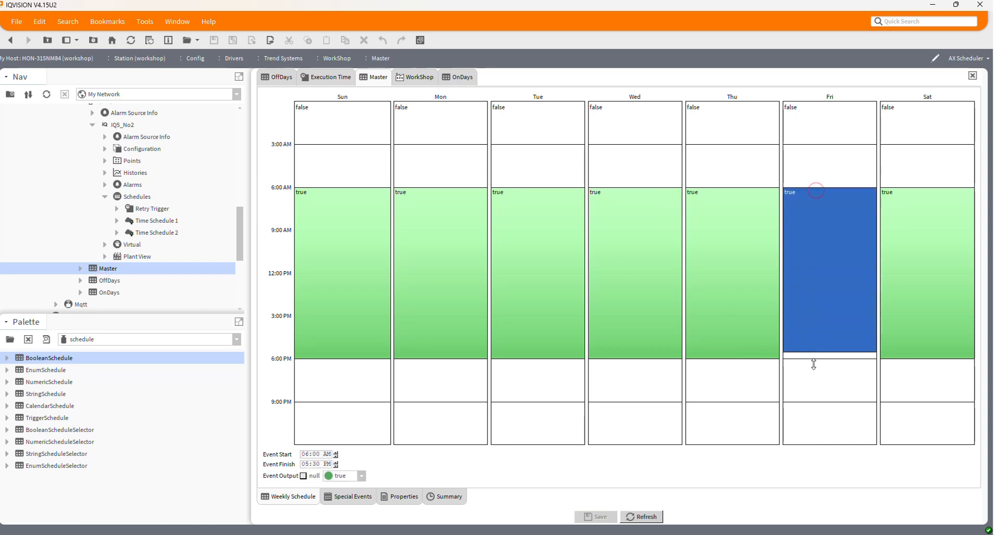
left_click(590, 517)
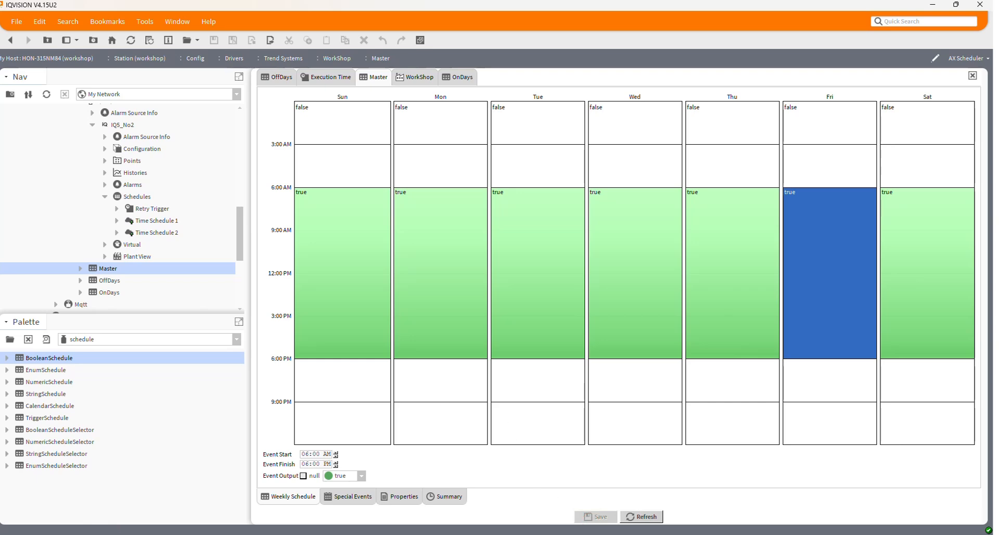
Step: Switch to the IQ5 Configuration Manual, read the Schedule Offset module's Type 2 (OTP) description and common parameters, and close the manual
left_click(609, 534)
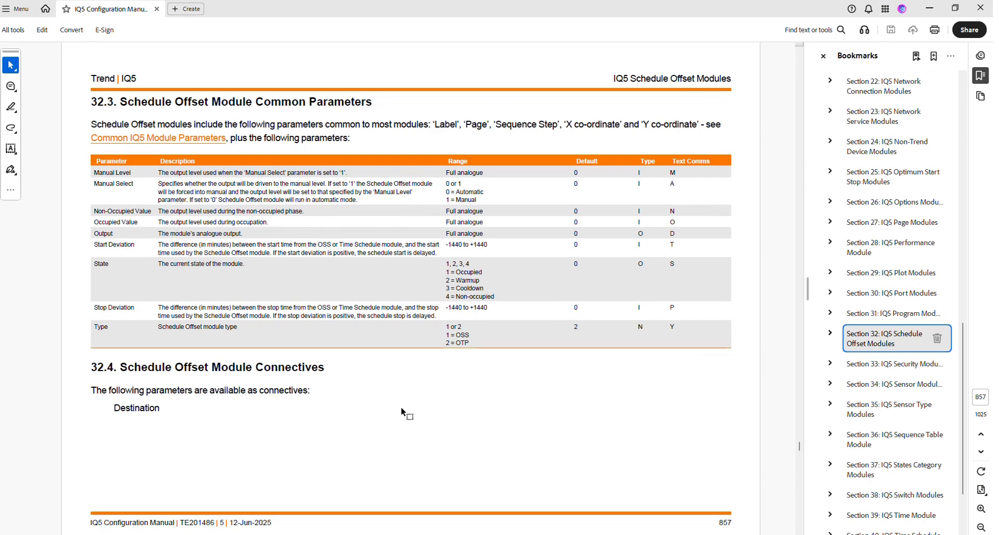
scroll(266, 272, "up", 2)
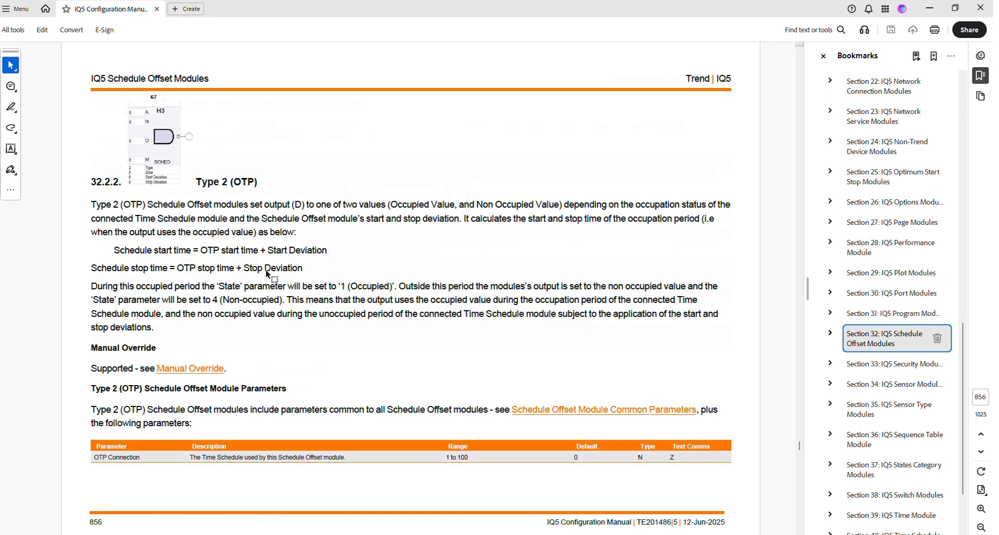
scroll(266, 273, "down", 2)
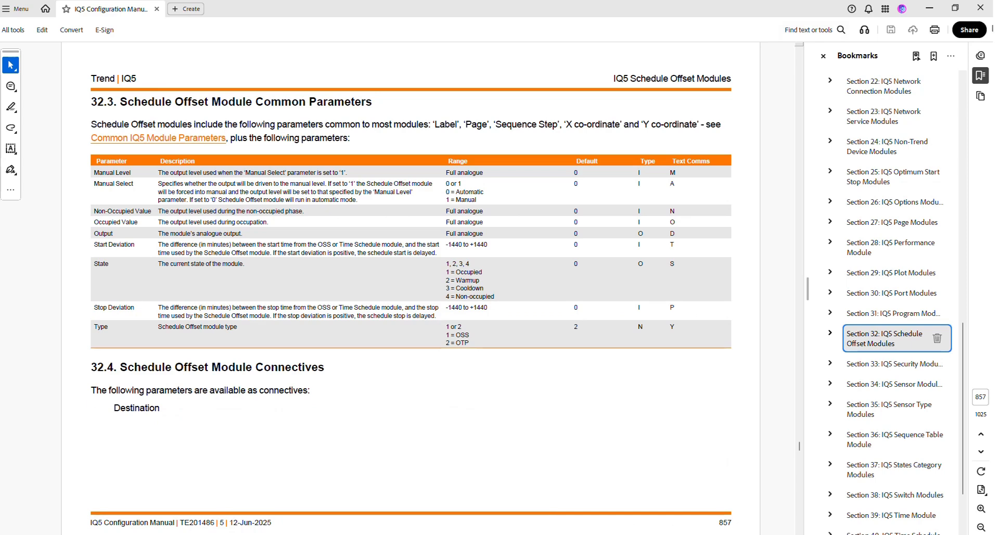
left_click(980, 8)
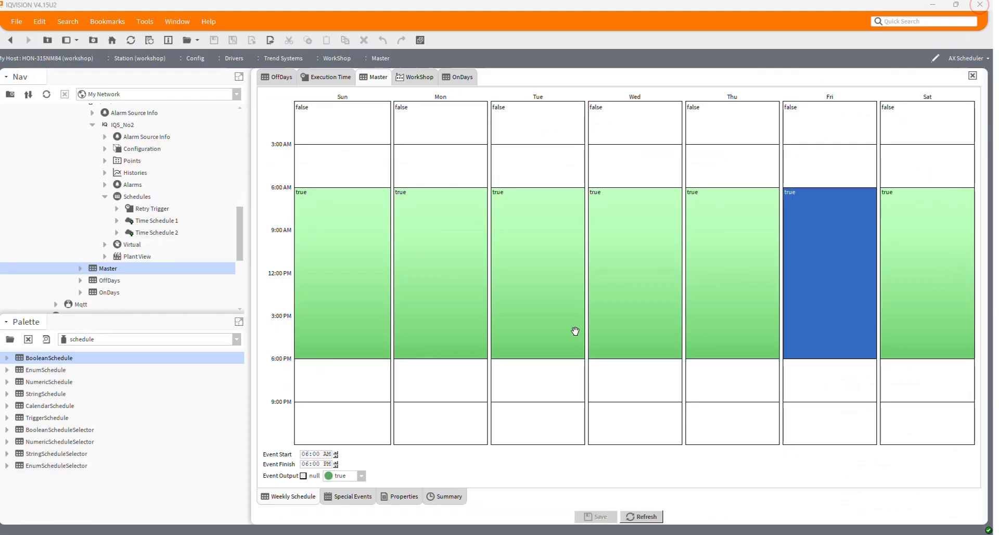